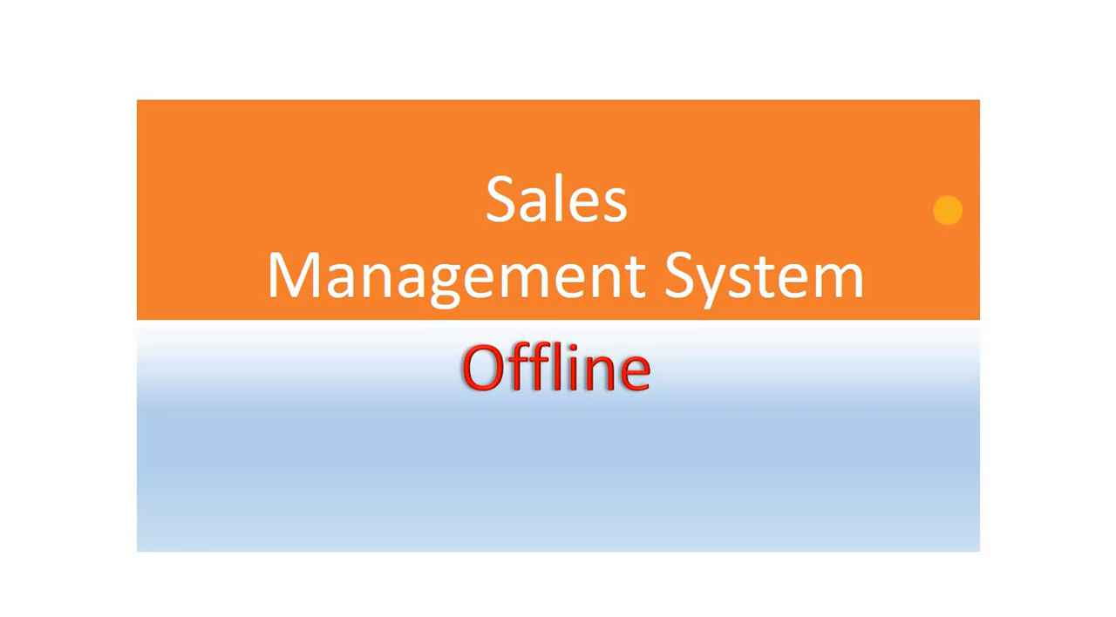
{"action": "left_click", "coordinate": [834, 217]}
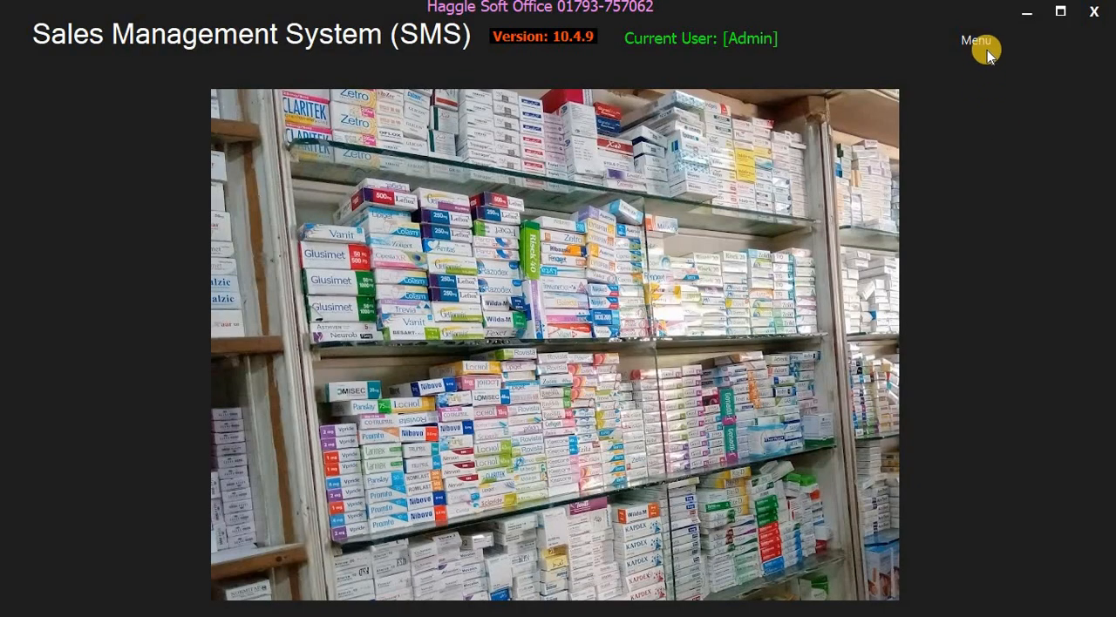
- Open the Item Entry form from the Code Module
{"action": "left_click", "coordinate": [982, 41]}
{"action": "left_click", "coordinate": [1019, 60]}
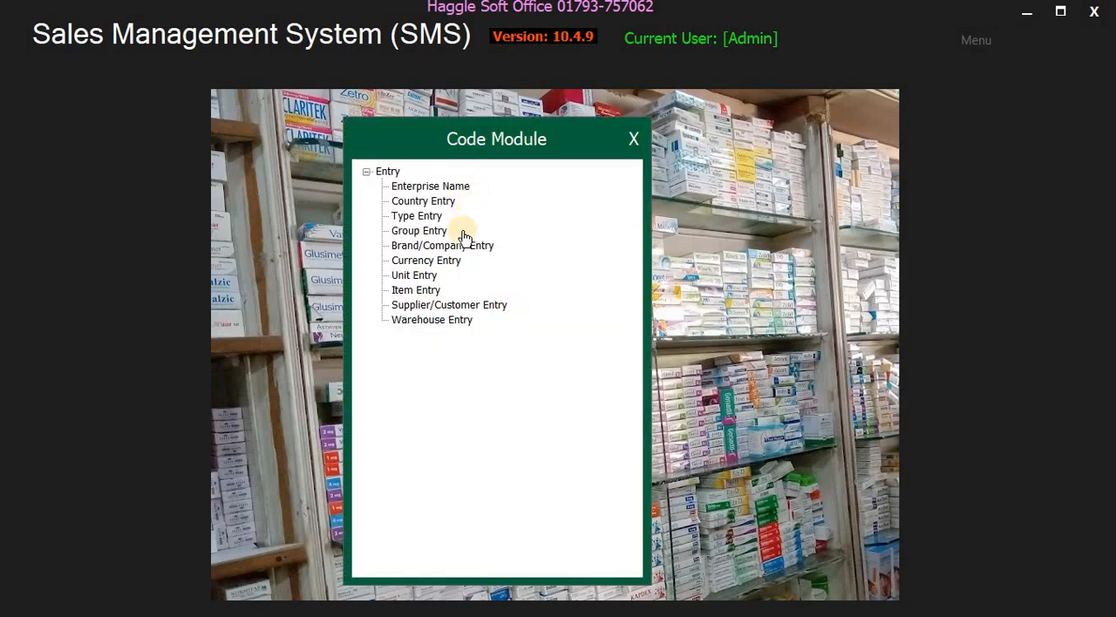
{"action": "double_click", "coordinate": [409, 294]}
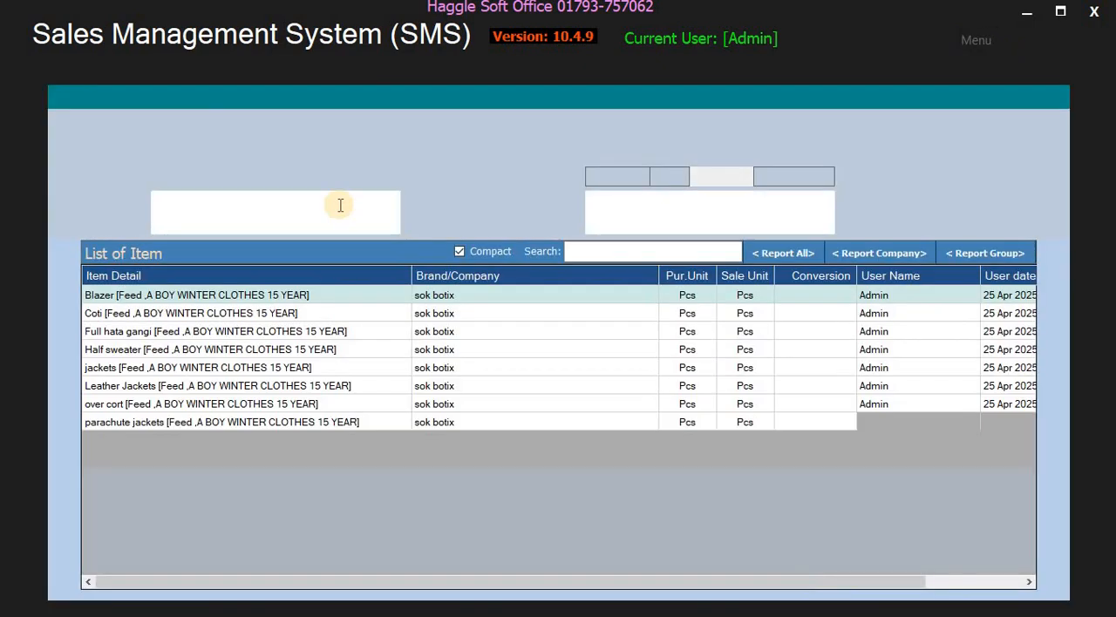
- Select Broiler [Feed] as the type-group to list its items
{"action": "left_click", "coordinate": [228, 153]}
{"action": "left_click", "coordinate": [227, 152]}
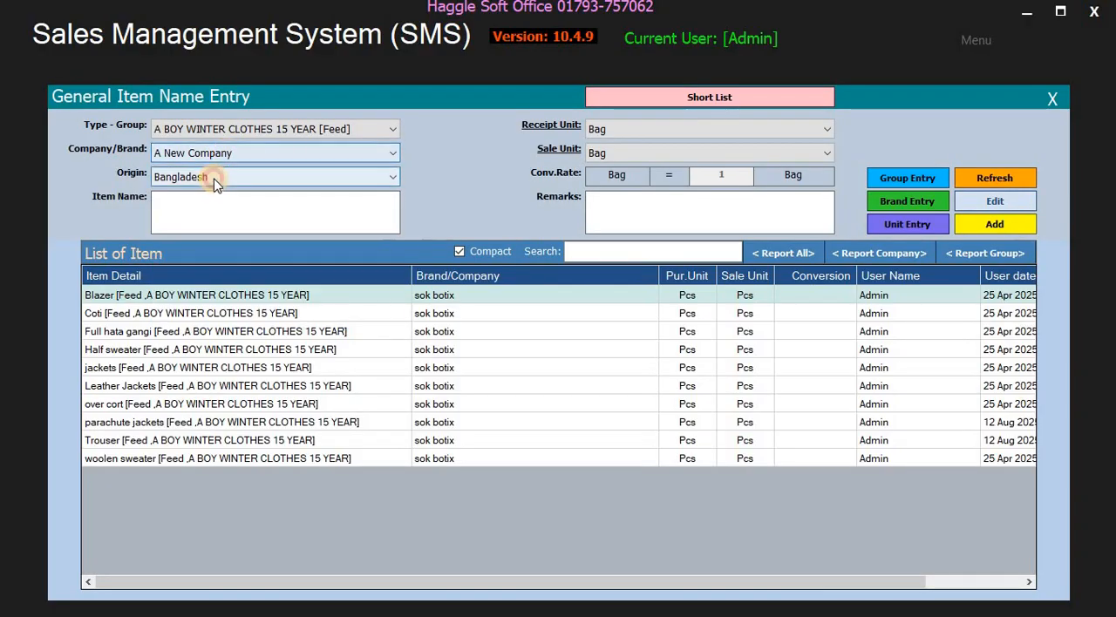
{"action": "left_click", "coordinate": [216, 151]}
{"action": "left_click", "coordinate": [228, 129]}
{"action": "left_click", "coordinate": [227, 130]}
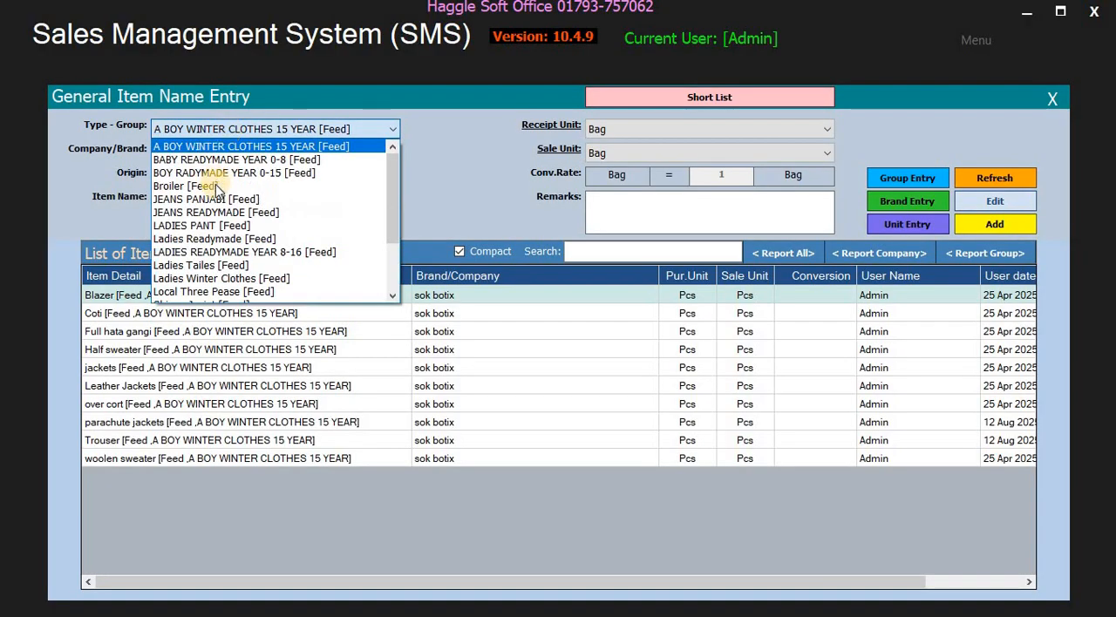
{"action": "left_click", "coordinate": [212, 183]}
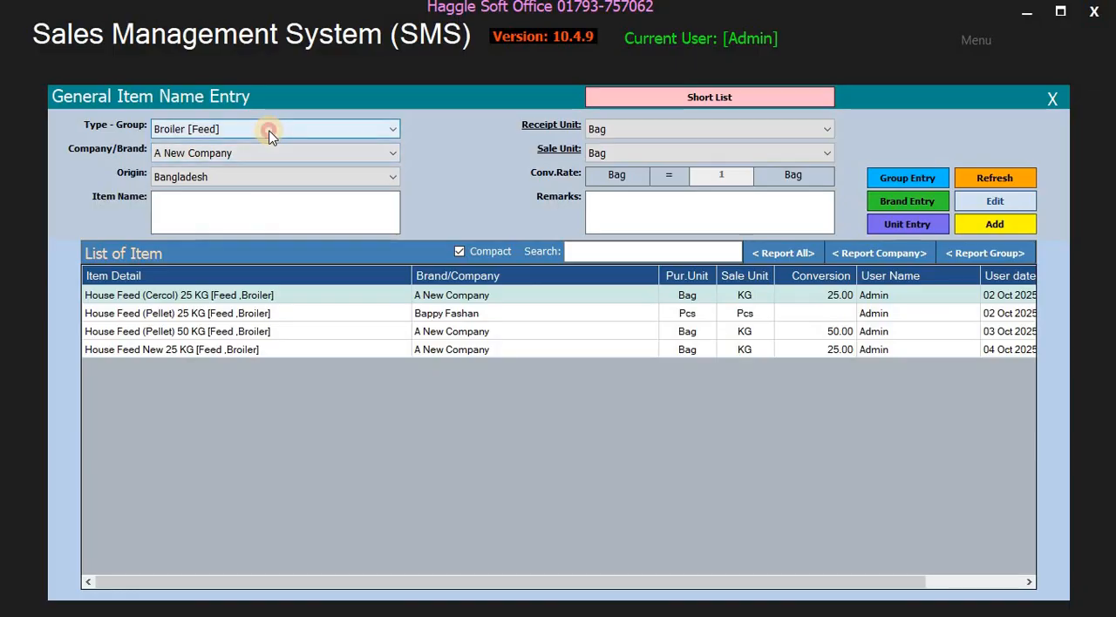
{"action": "left_click", "coordinate": [267, 132]}
{"action": "left_click", "coordinate": [267, 132]}
{"action": "left_click", "coordinate": [386, 212]}
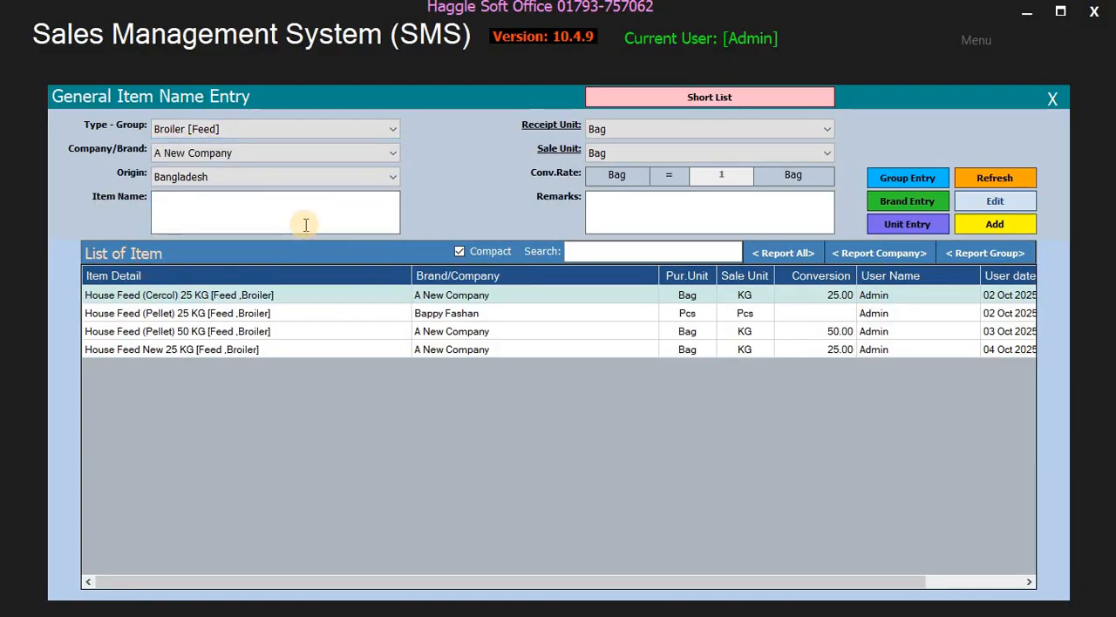
- Keep Bag as the receipt unit, choose KG as the sale unit, and make the conversion rate ready for entry
{"action": "left_click", "coordinate": [631, 136]}
{"action": "left_click", "coordinate": [631, 146]}
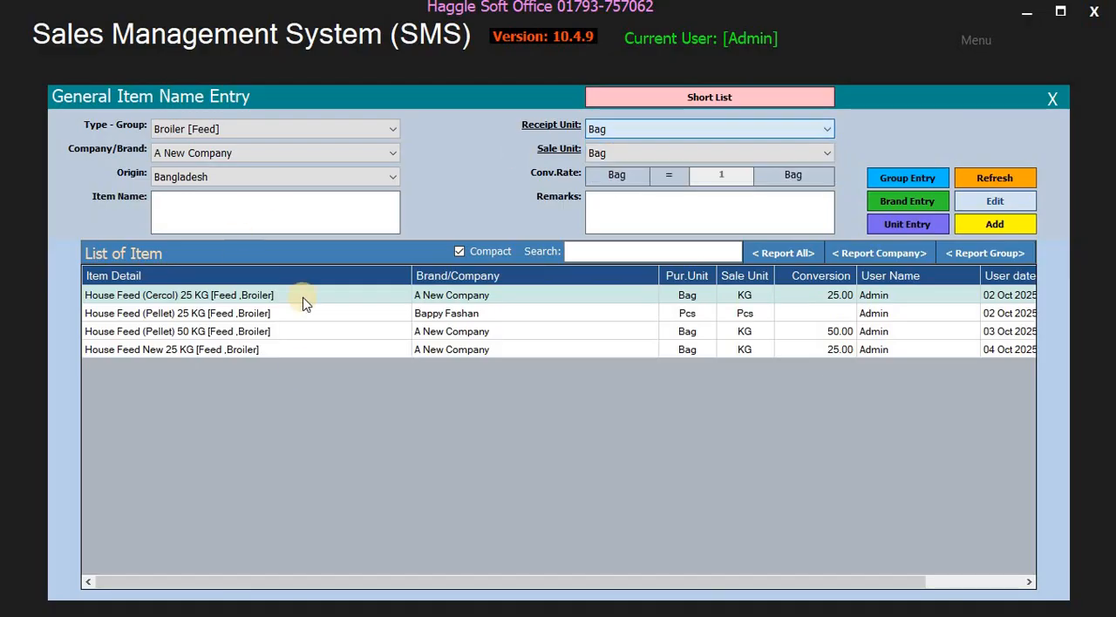
{"action": "left_click", "coordinate": [607, 130]}
{"action": "left_click", "coordinate": [612, 166]}
{"action": "left_click", "coordinate": [615, 157]}
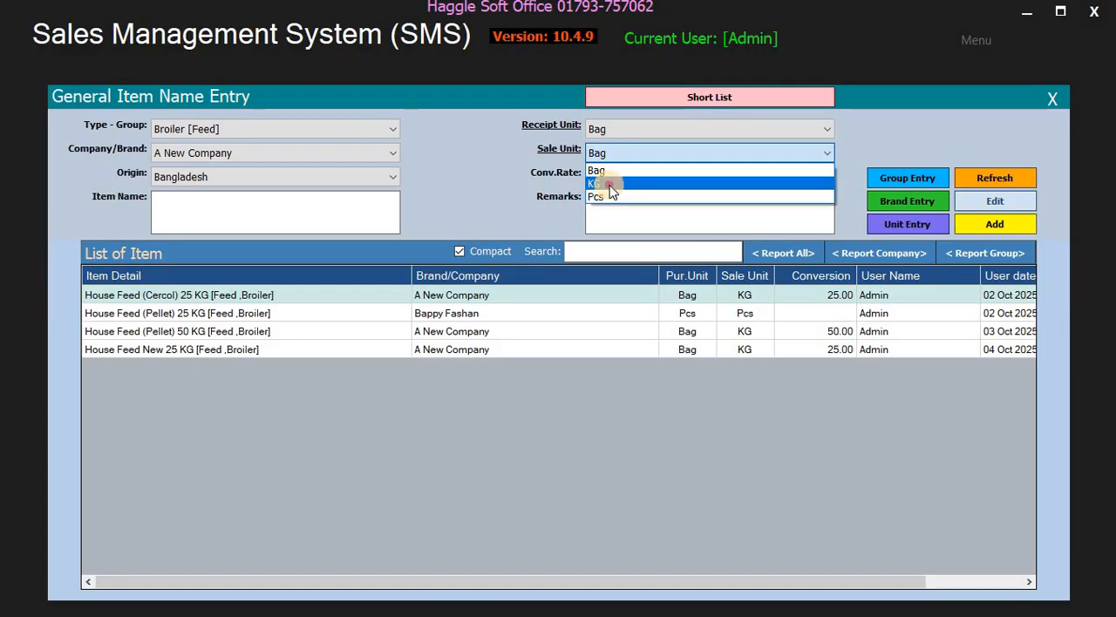
{"action": "left_click", "coordinate": [605, 183]}
{"action": "left_click", "coordinate": [714, 175]}
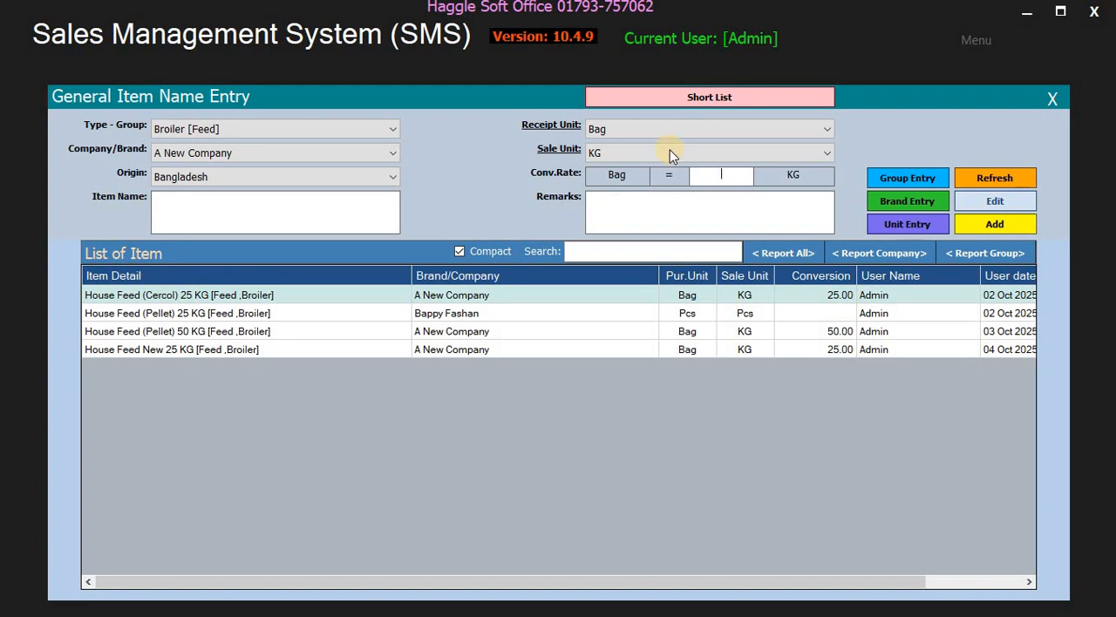
- Set both the receipt unit and the sale unit to Pcs
{"action": "left_click", "coordinate": [623, 131]}
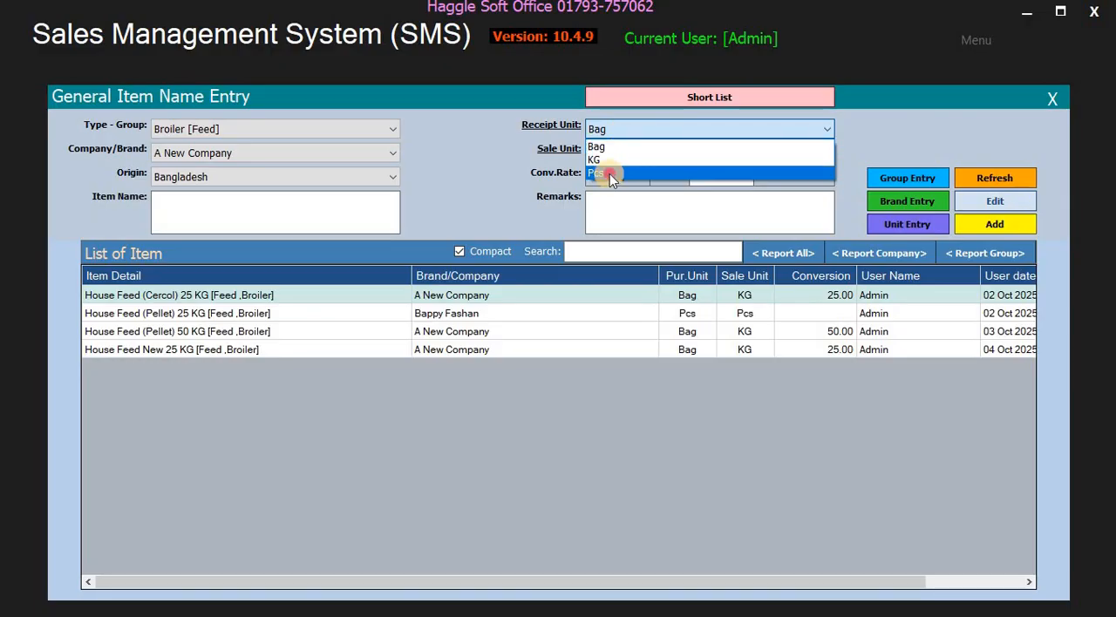
{"action": "left_click", "coordinate": [609, 174]}
{"action": "left_click", "coordinate": [613, 154]}
{"action": "left_click", "coordinate": [611, 193]}
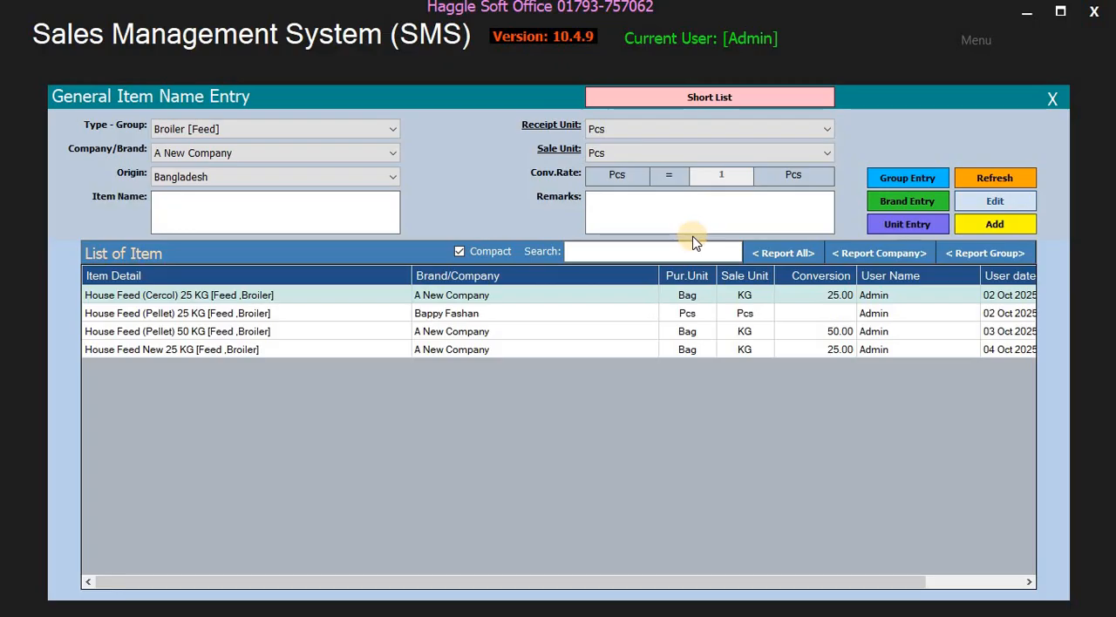
- Switch the receipt unit to Bag and the sale unit to KG, and close the item form and Code Module without adding an item
{"action": "left_click", "coordinate": [642, 131]}
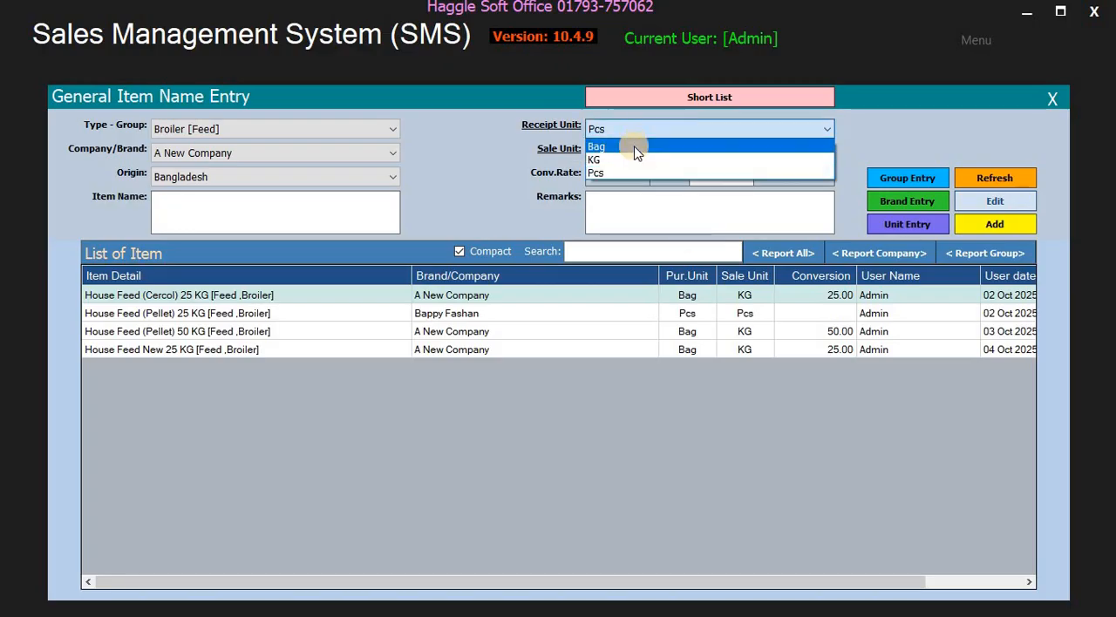
{"action": "left_click", "coordinate": [637, 145]}
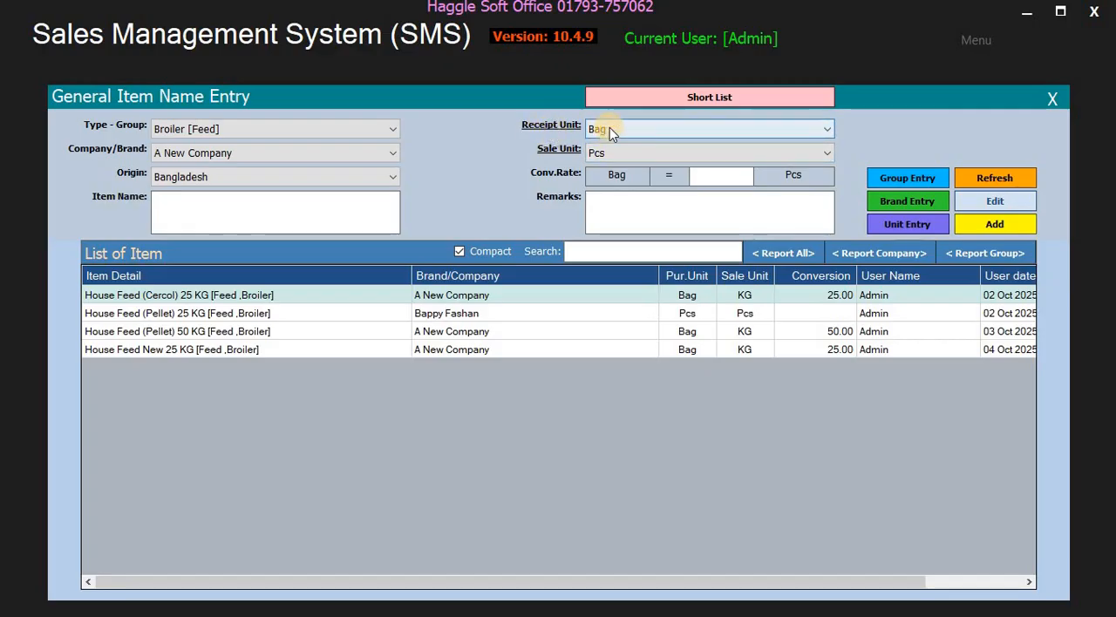
{"action": "left_click", "coordinate": [609, 152]}
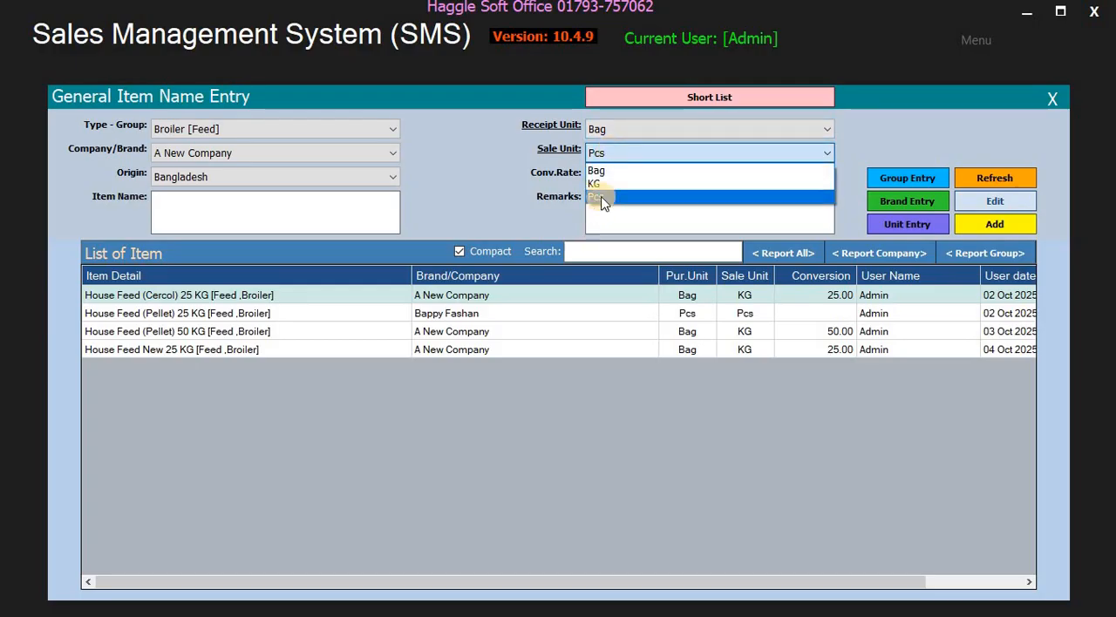
{"action": "left_click", "coordinate": [602, 186]}
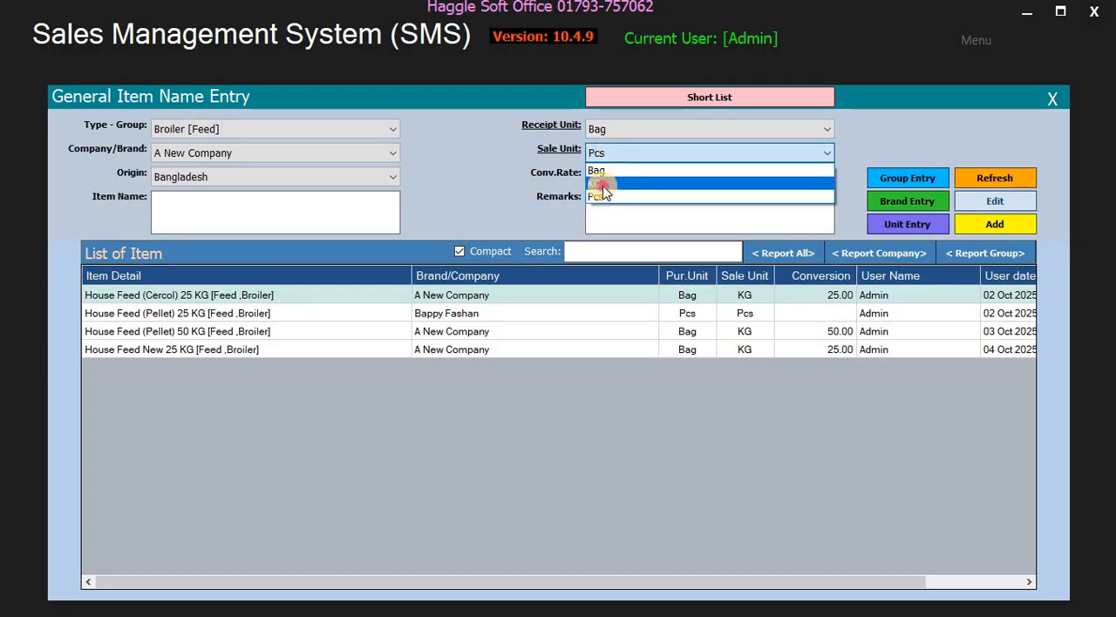
{"action": "left_click", "coordinate": [1051, 98]}
{"action": "left_click", "coordinate": [634, 139]}
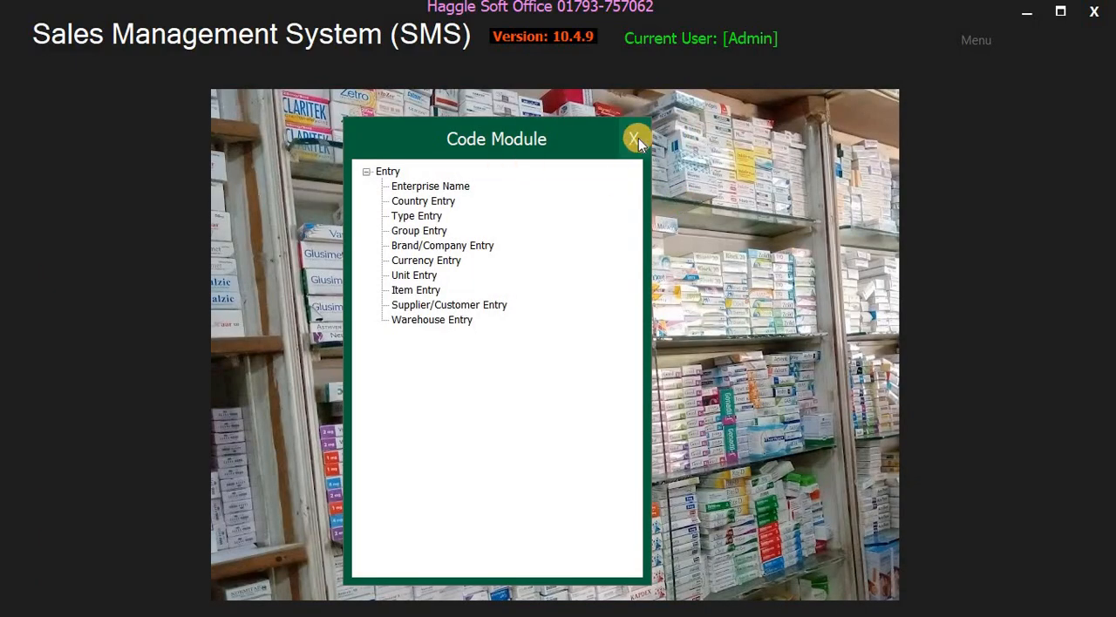
- Open the Purchase module, view its History/Opening Stock form, and close the form
{"action": "left_click", "coordinate": [980, 40]}
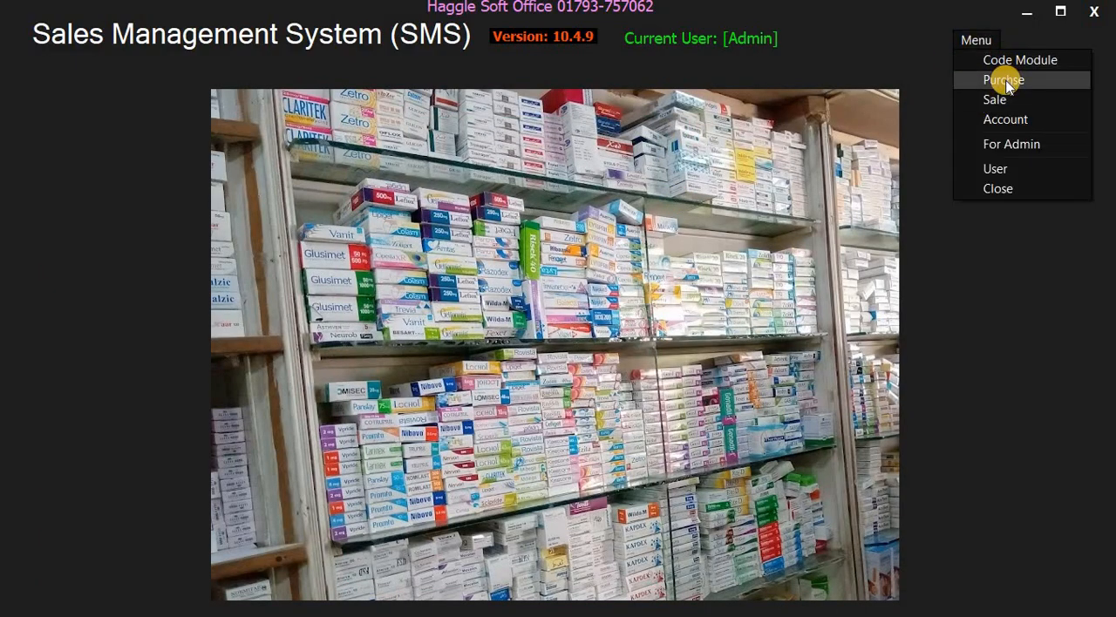
{"action": "left_click", "coordinate": [976, 79]}
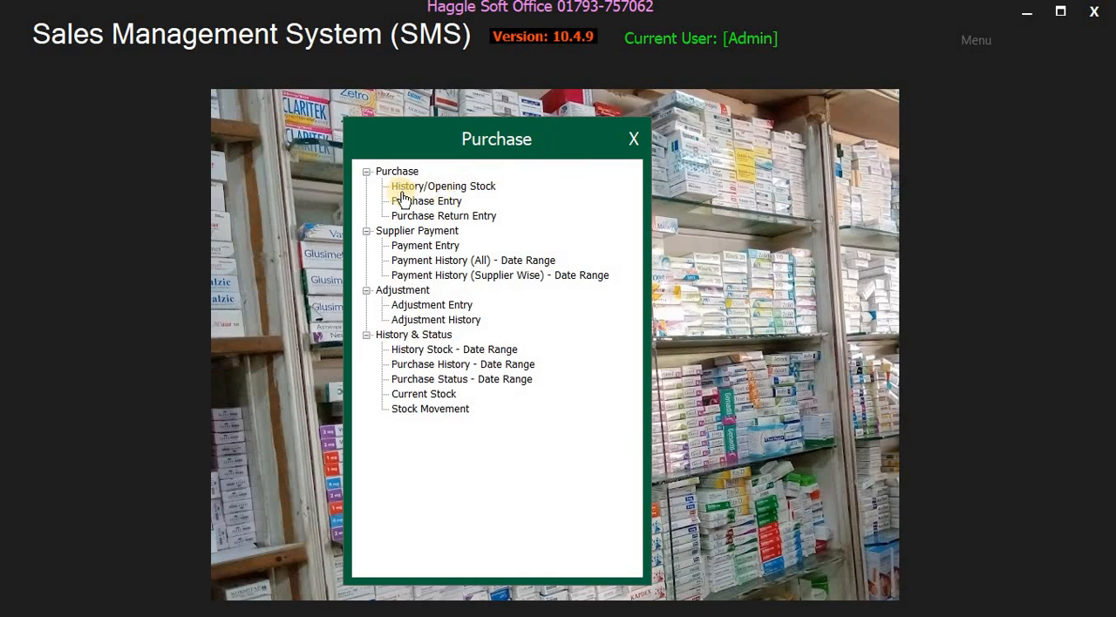
{"action": "left_click", "coordinate": [488, 186]}
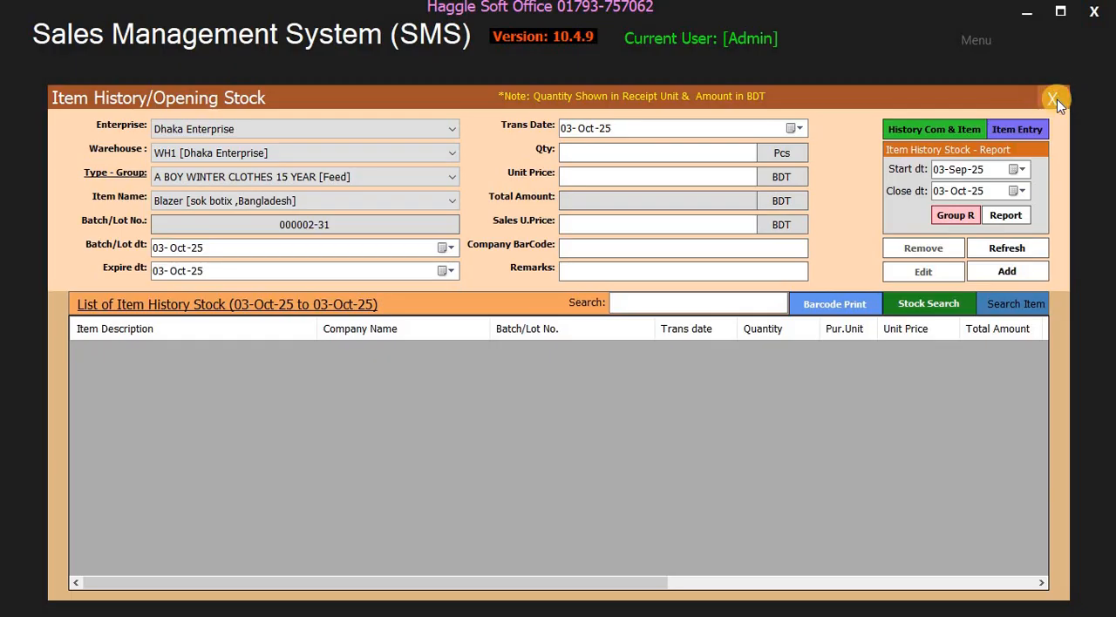
{"action": "left_click", "coordinate": [1048, 101]}
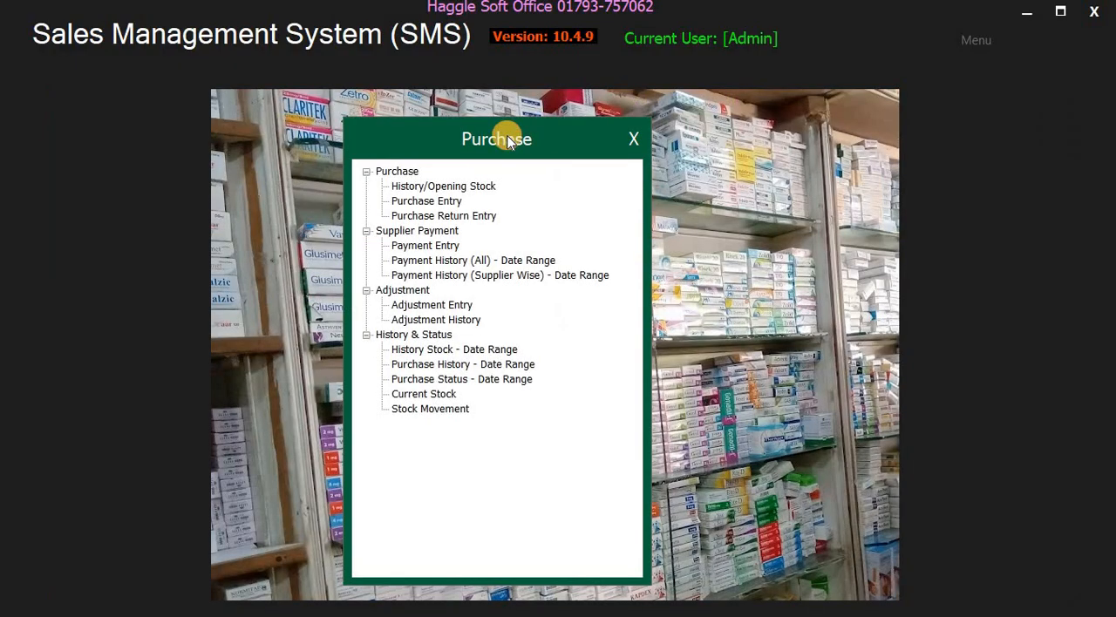
- Open the Purchase Entry form, choose A New Supplier as the vendor, and close the form without saving
{"action": "left_click", "coordinate": [447, 210]}
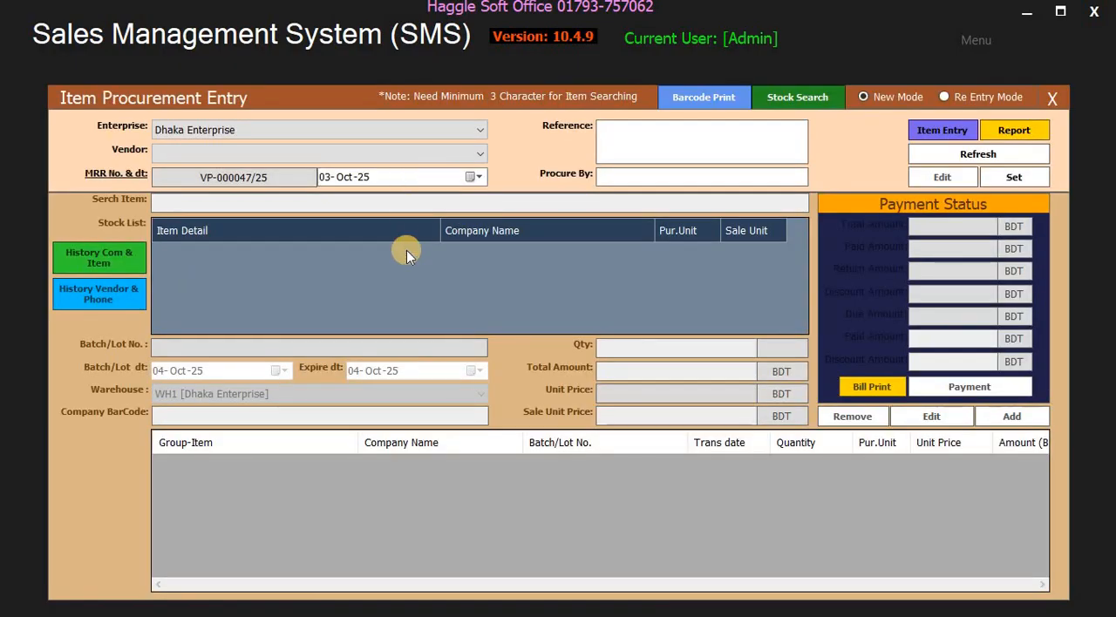
{"action": "left_click", "coordinate": [200, 153]}
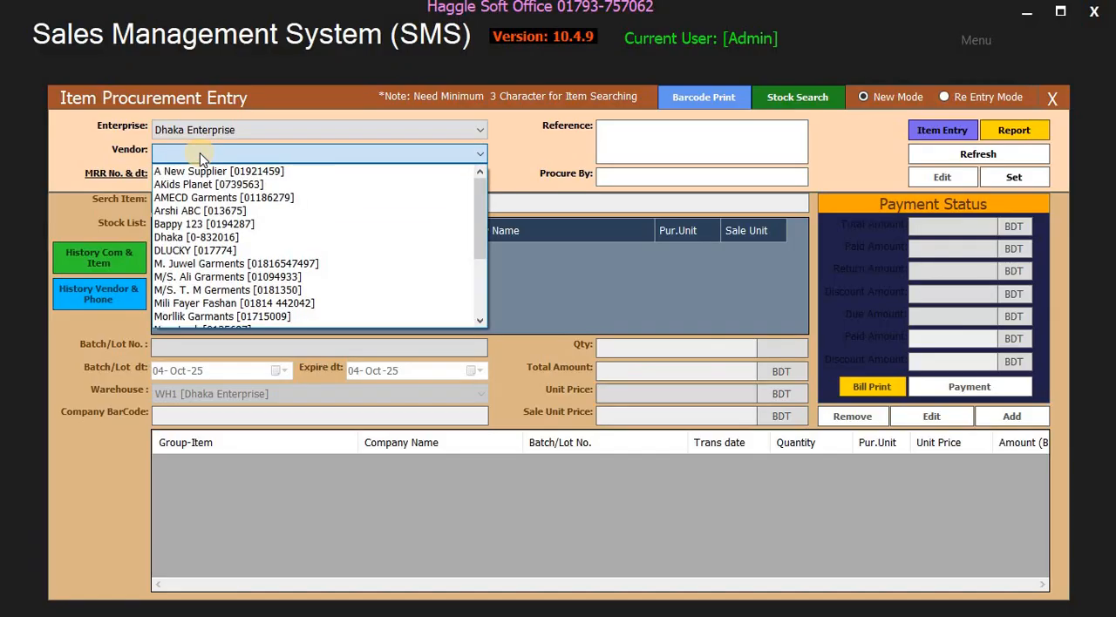
{"action": "left_click", "coordinate": [199, 171]}
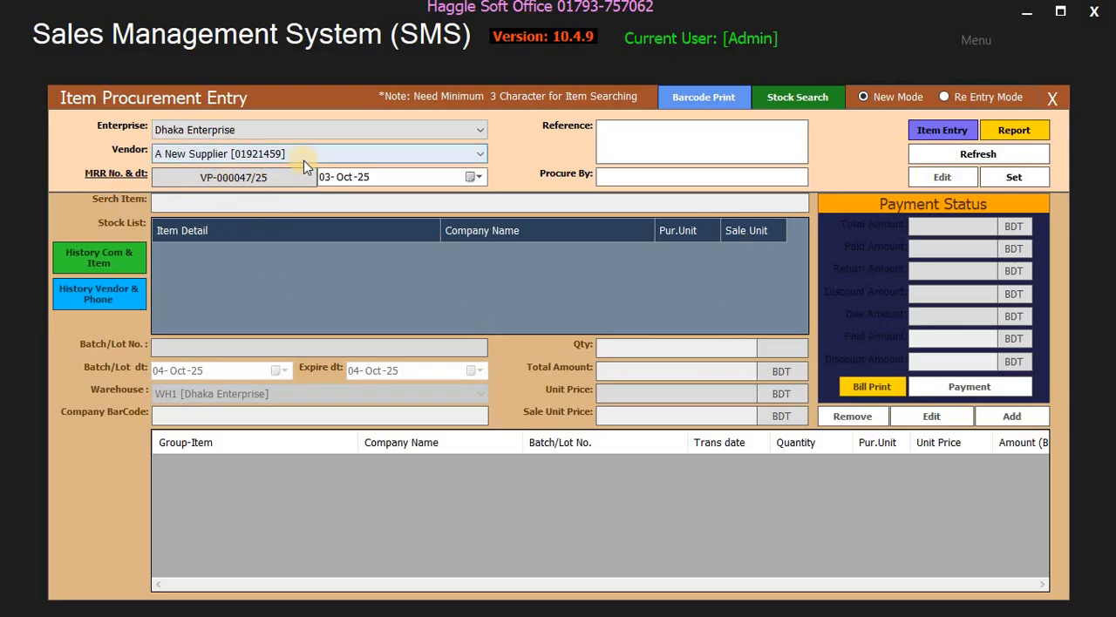
{"action": "left_click", "coordinate": [1050, 100]}
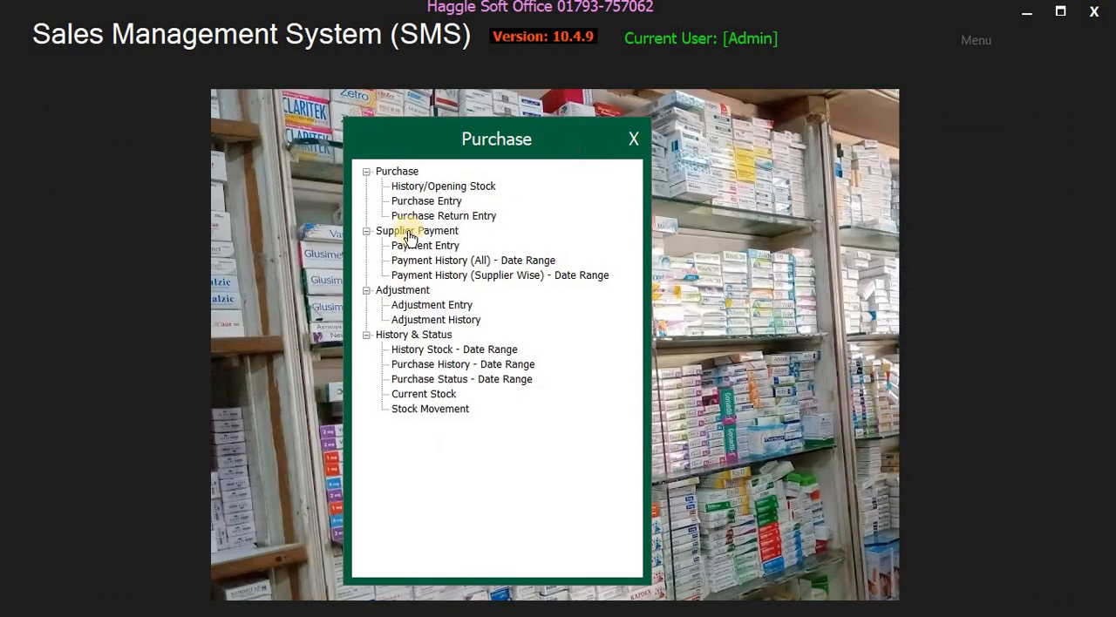
- View the Purchase Return Entry form and the supplier Payment Entry form, closing each one
{"action": "left_click", "coordinate": [459, 216]}
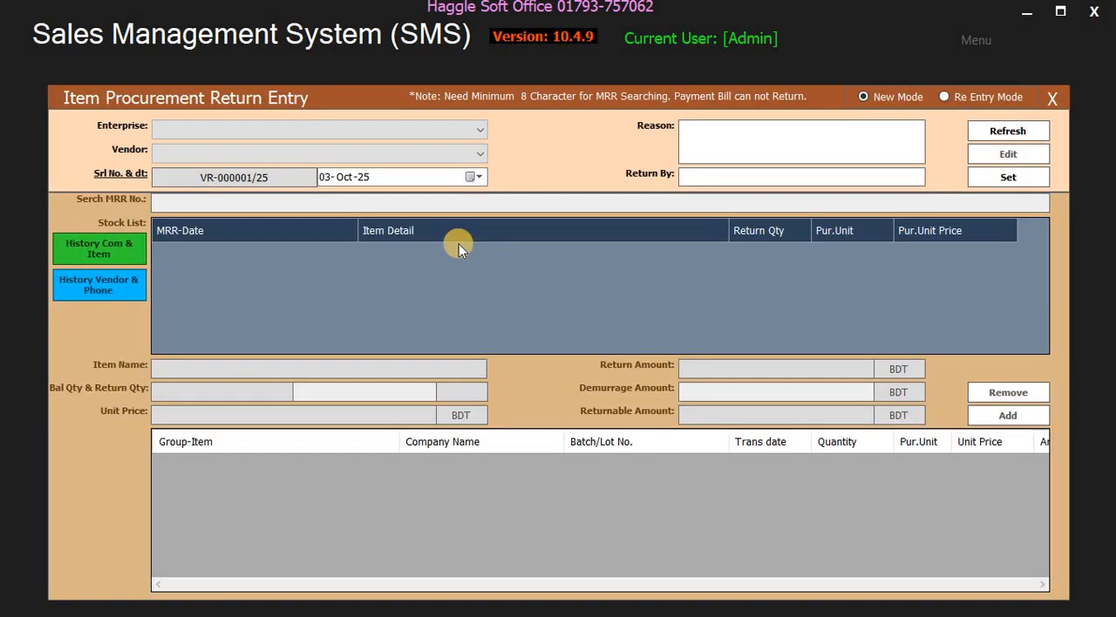
{"action": "left_click", "coordinate": [1052, 103]}
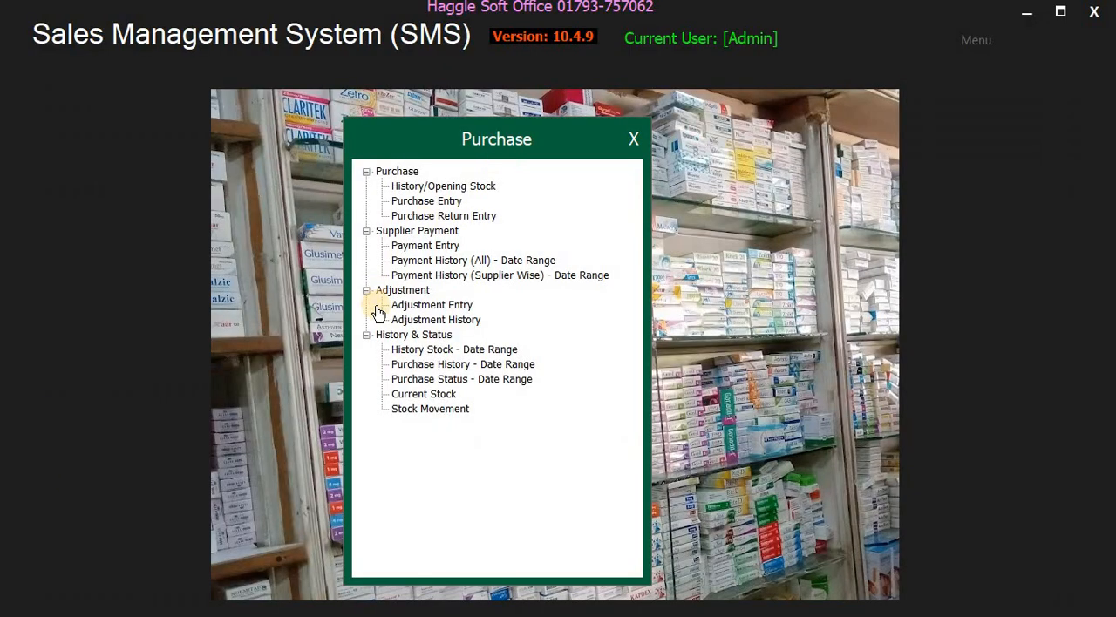
{"action": "double_click", "coordinate": [423, 245]}
{"action": "left_click", "coordinate": [1060, 99]}
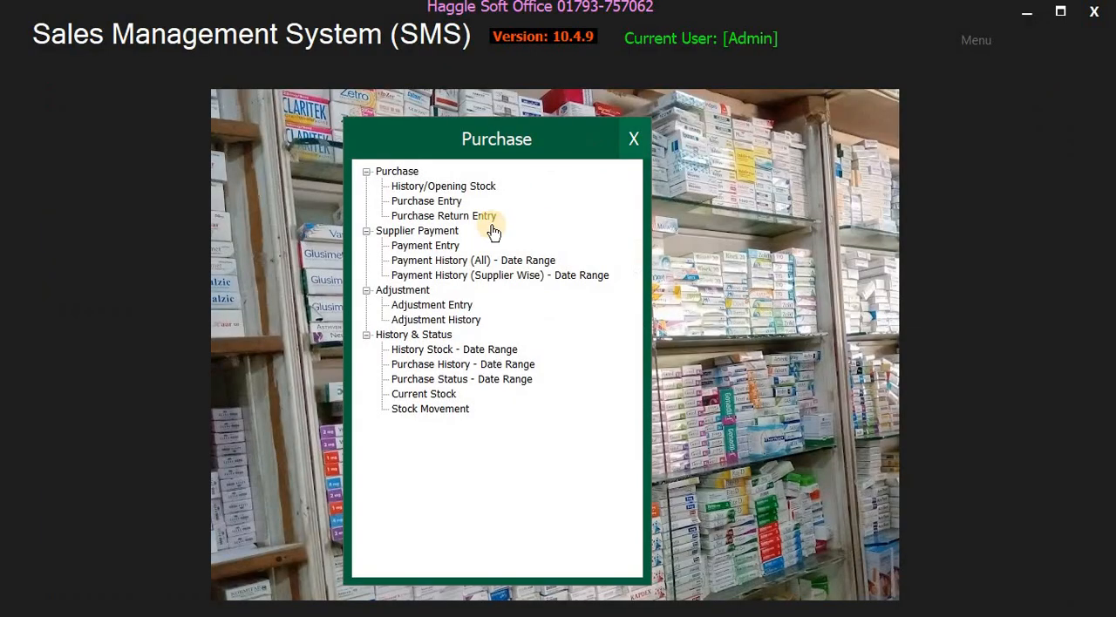
- View the date-range payment histories for all suppliers and supplier wise, closing each one
{"action": "double_click", "coordinate": [418, 261]}
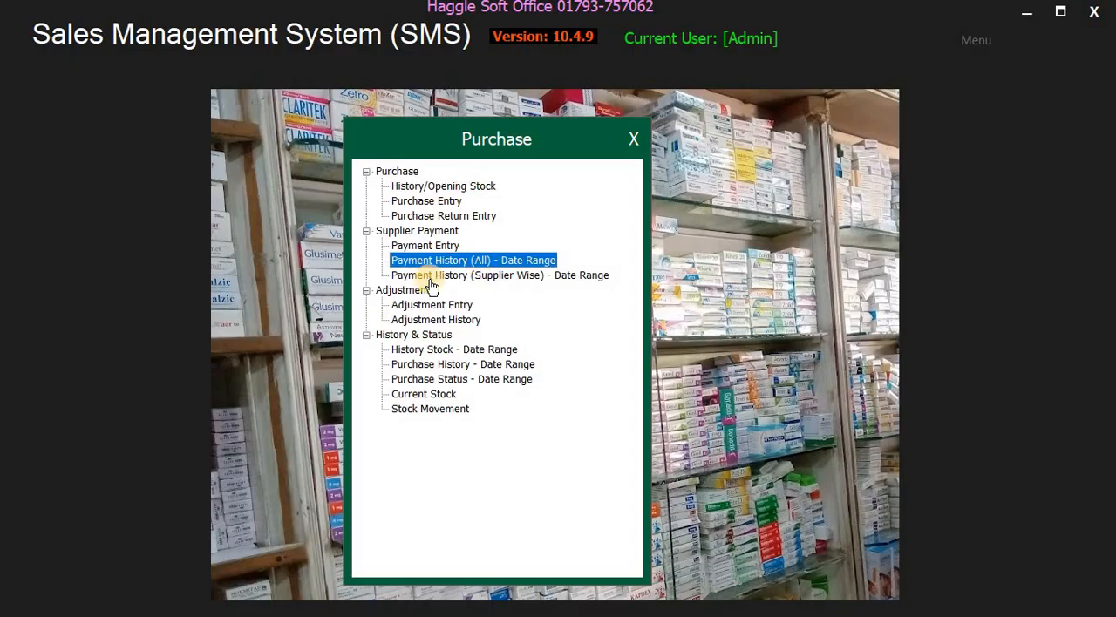
{"action": "left_click", "coordinate": [1053, 98]}
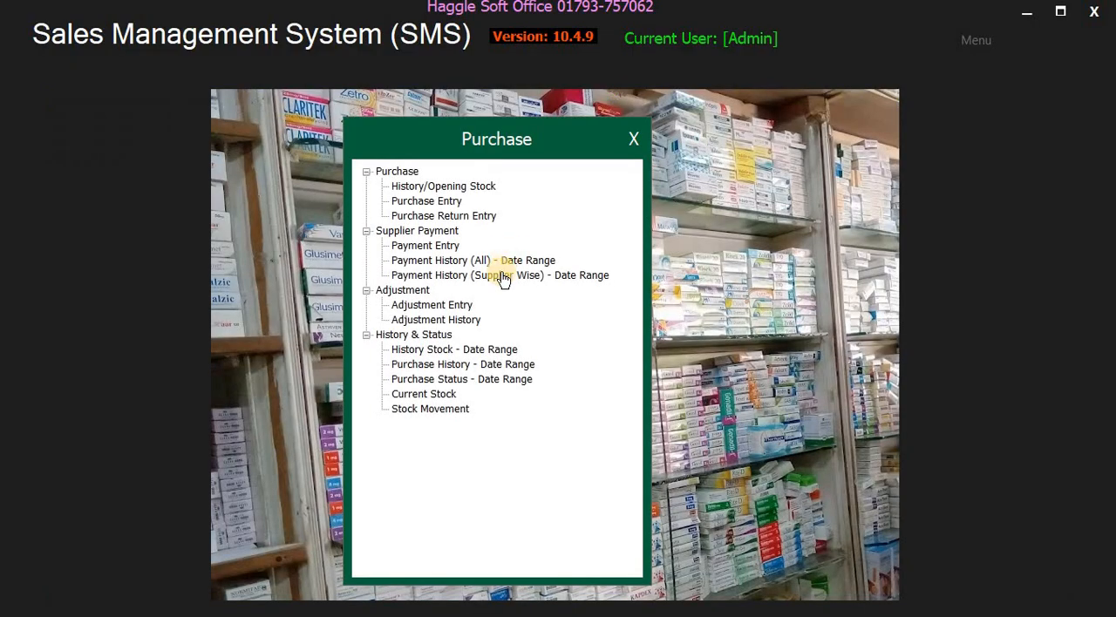
{"action": "left_click", "coordinate": [506, 281]}
{"action": "left_click", "coordinate": [1051, 100]}
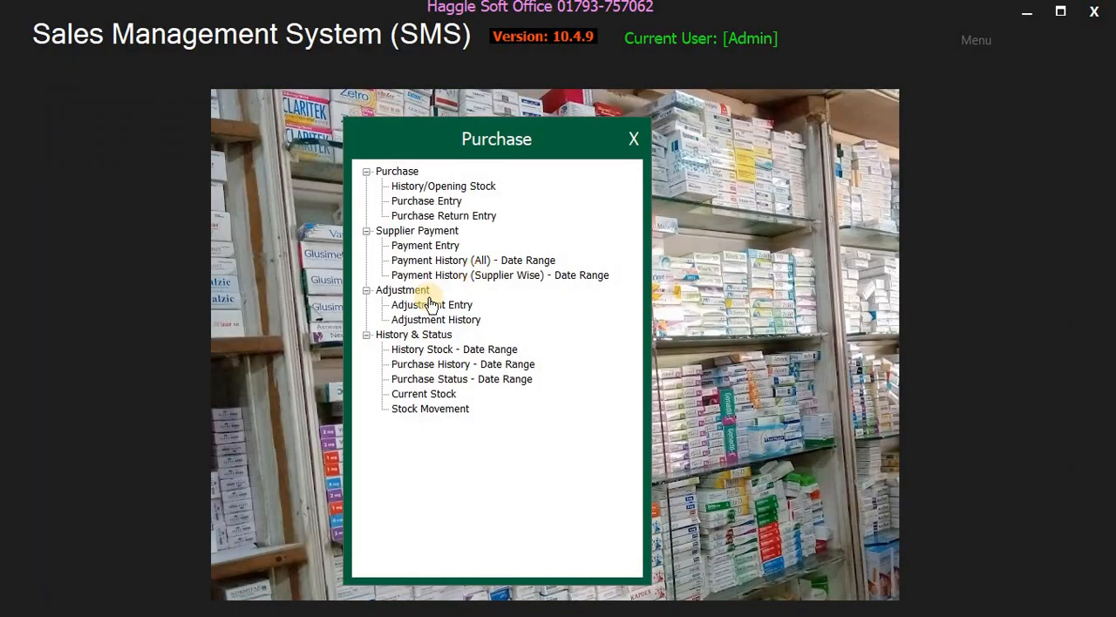
- View the stock Adjustment Entry form and the History Stock - Date Range report, closing each one
{"action": "left_click", "coordinate": [427, 307]}
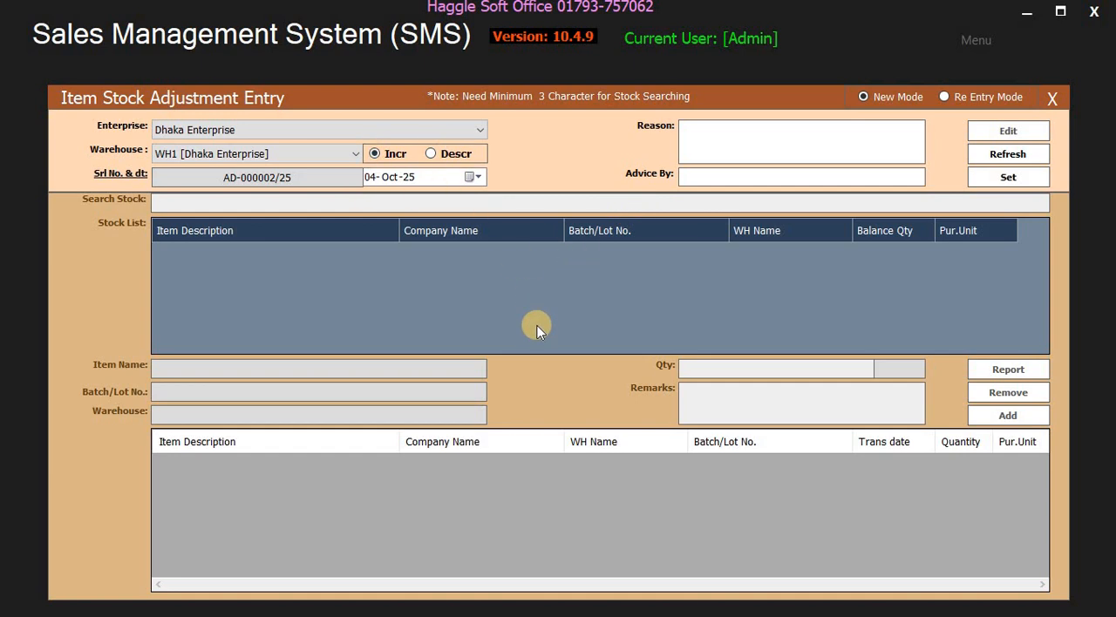
{"action": "left_click", "coordinate": [1052, 98]}
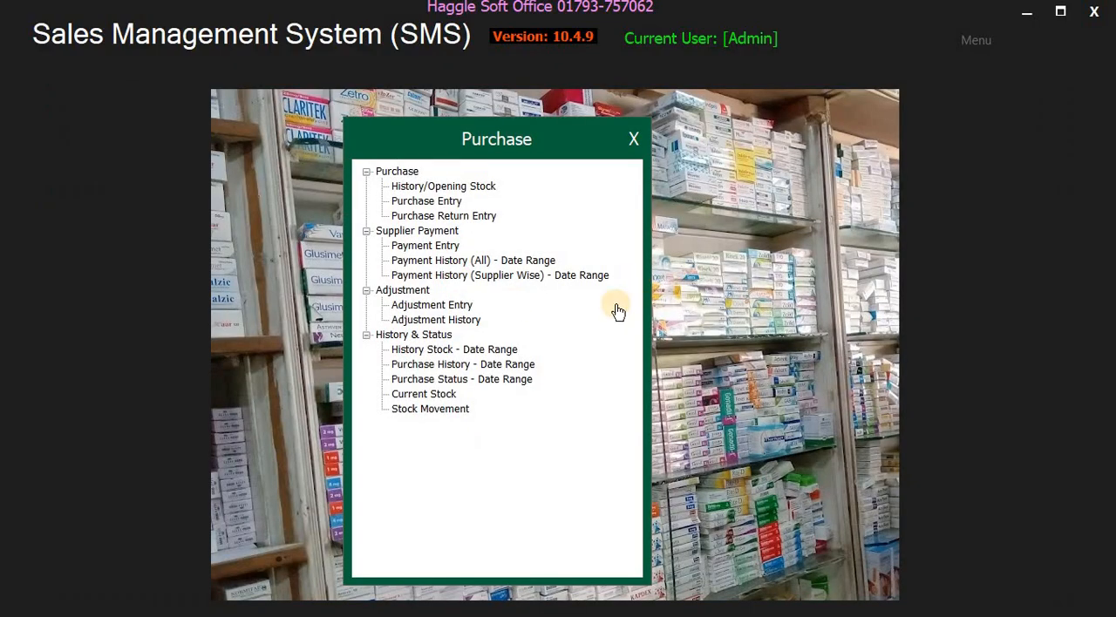
{"action": "left_click", "coordinate": [429, 352]}
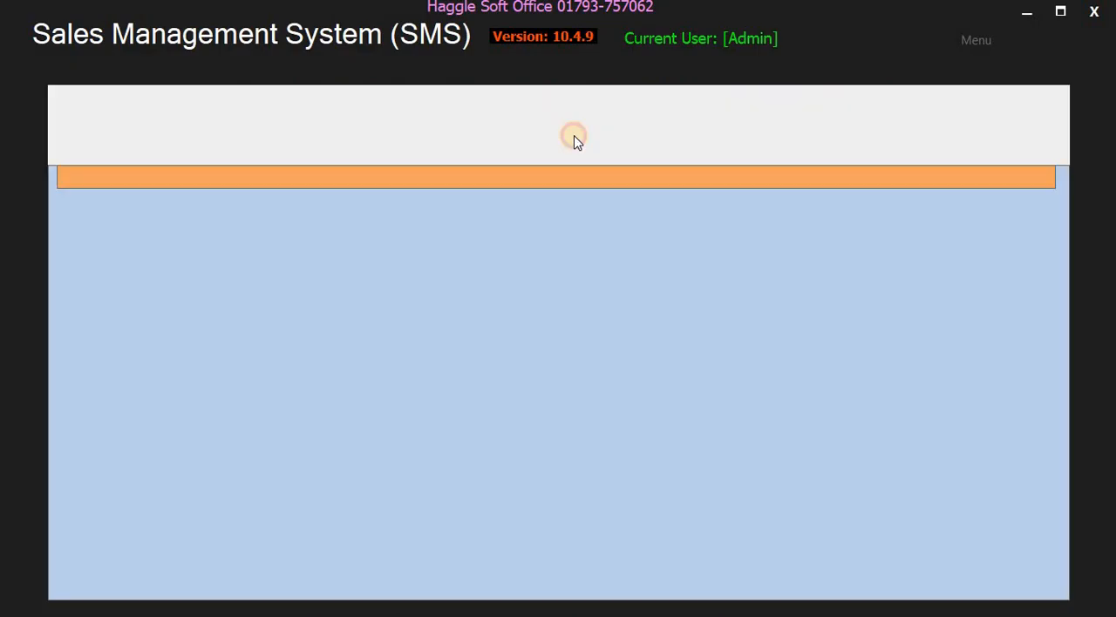
{"action": "key", "text": "Escape"}
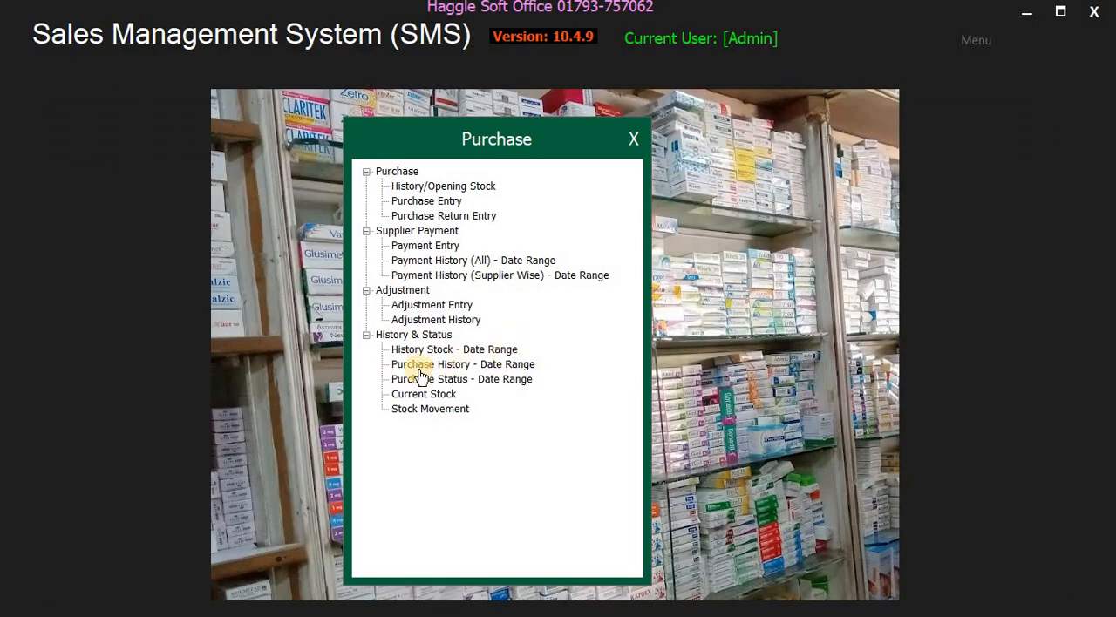
- View the date-range Purchase History and Purchase Status reports, closing each one
{"action": "left_click", "coordinate": [508, 365]}
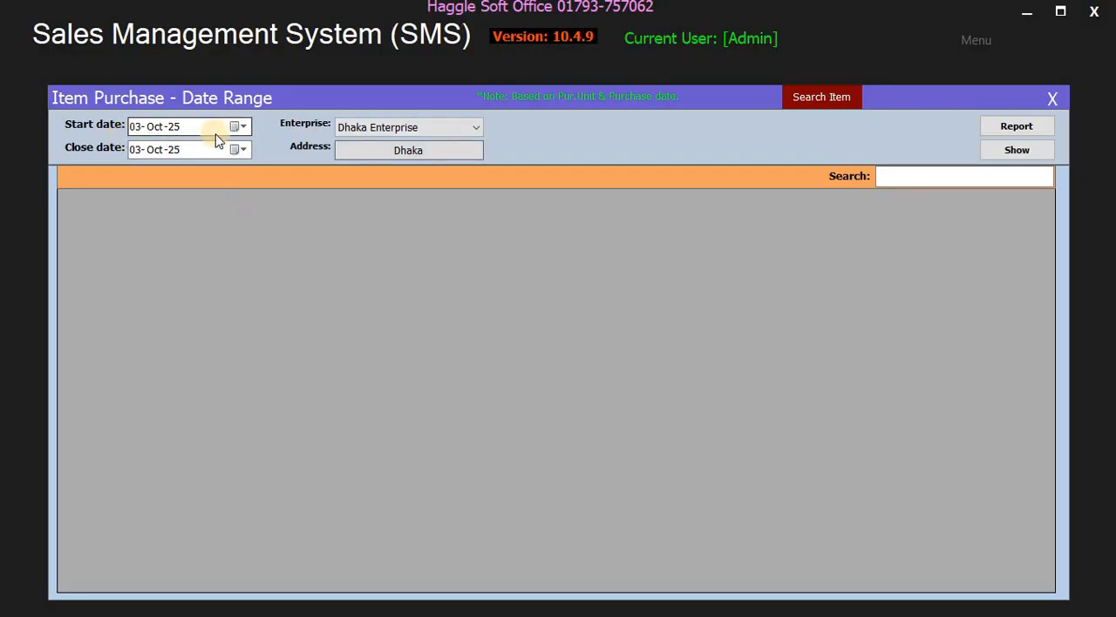
{"action": "left_click", "coordinate": [1052, 99]}
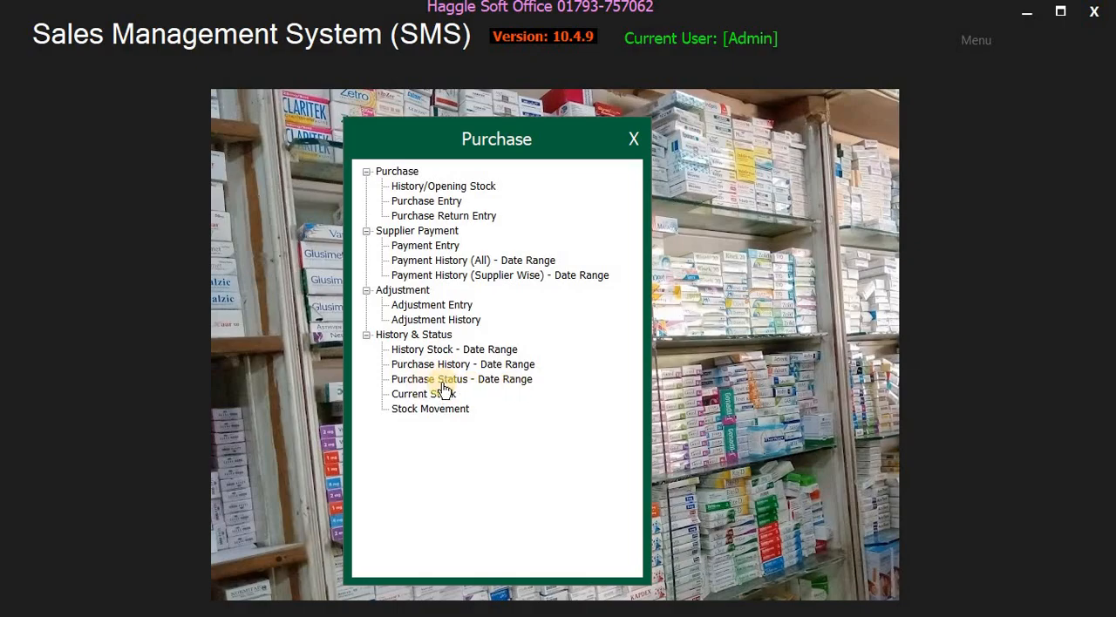
{"action": "double_click", "coordinate": [491, 381]}
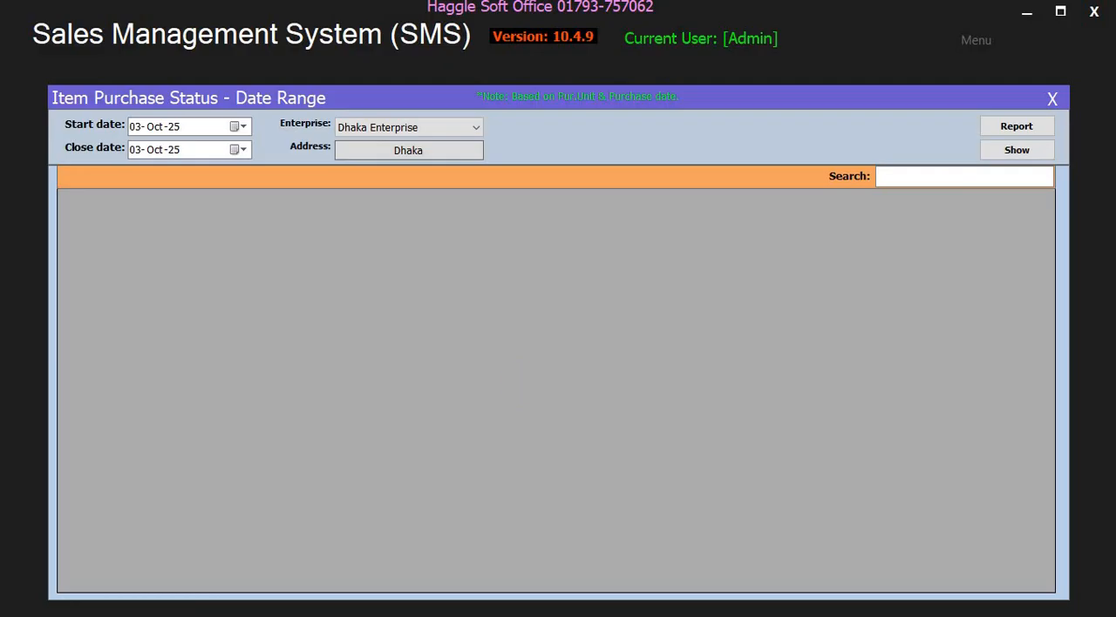
{"action": "left_click", "coordinate": [1052, 99]}
- View the Stock Movement report and look again at the Purchase Status report, closing each one
{"action": "double_click", "coordinate": [445, 391]}
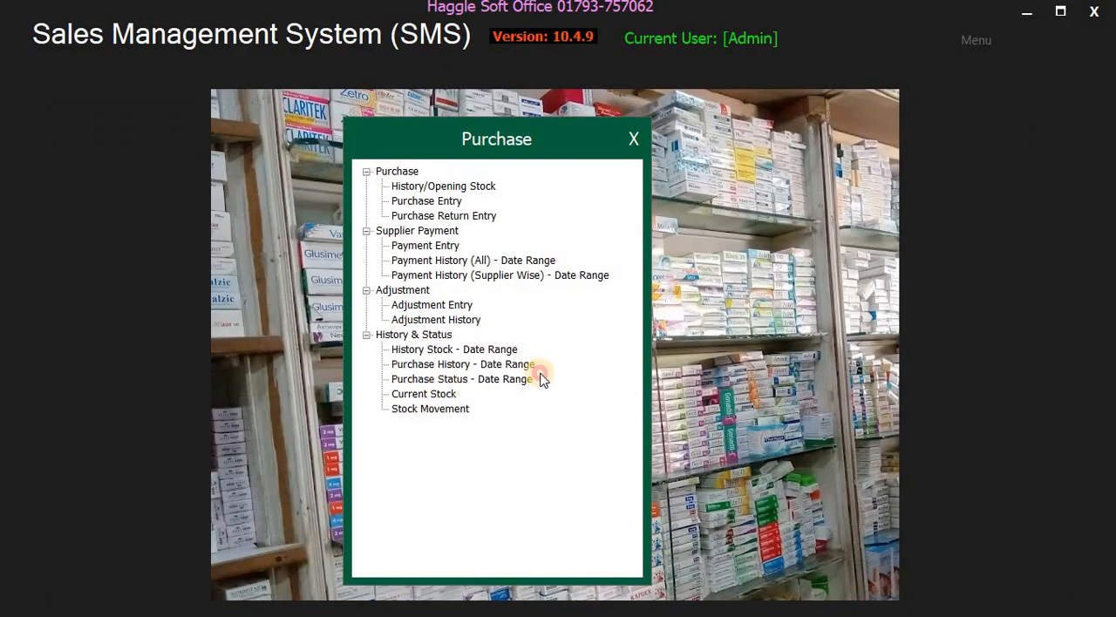
{"action": "left_click", "coordinate": [1052, 98]}
{"action": "double_click", "coordinate": [438, 415]}
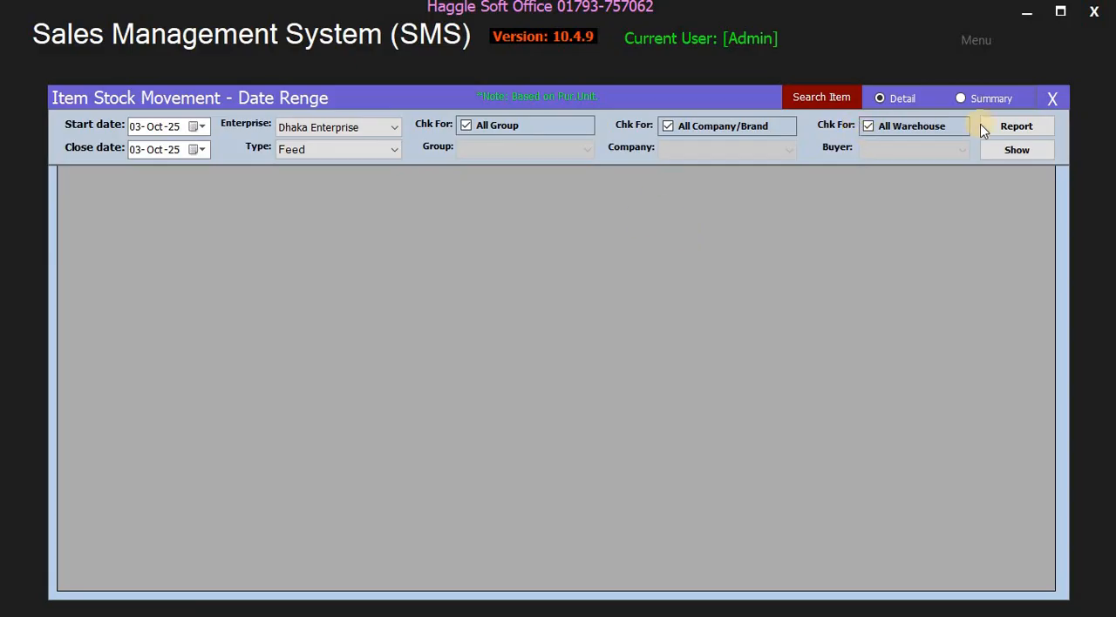
{"action": "left_click", "coordinate": [1057, 99]}
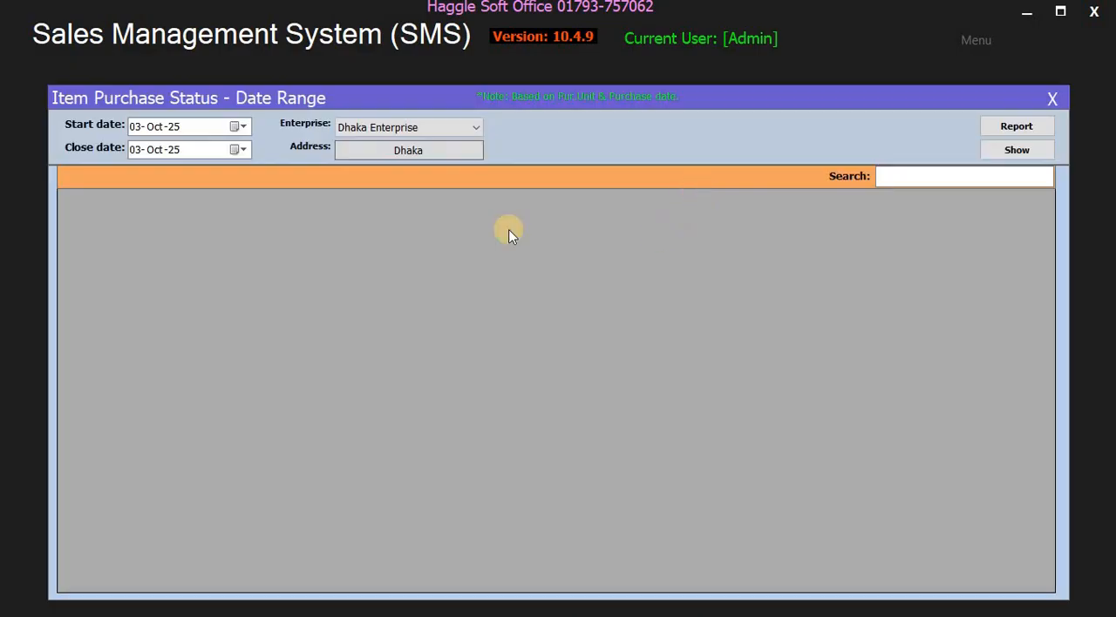
{"action": "left_click", "coordinate": [1052, 101]}
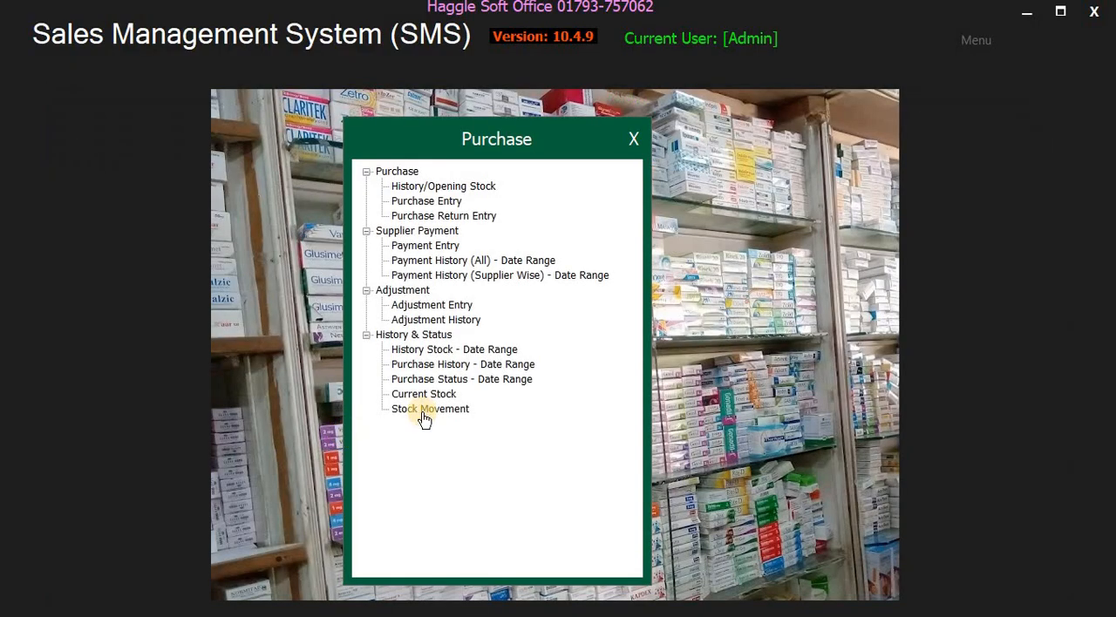
{"action": "left_click", "coordinate": [429, 418]}
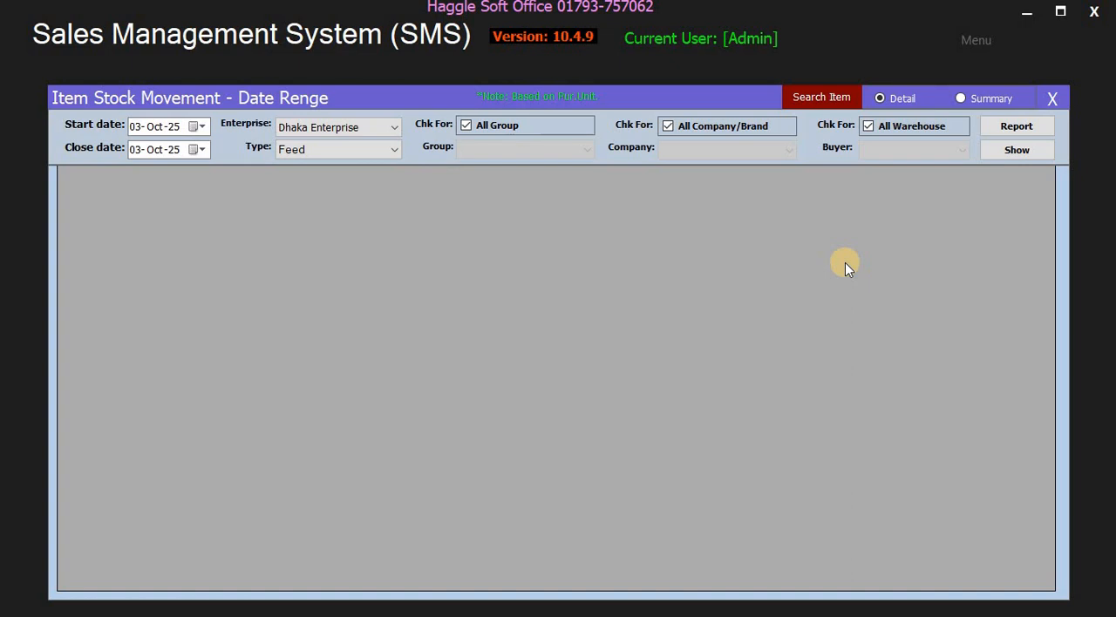
{"action": "left_click", "coordinate": [1052, 99]}
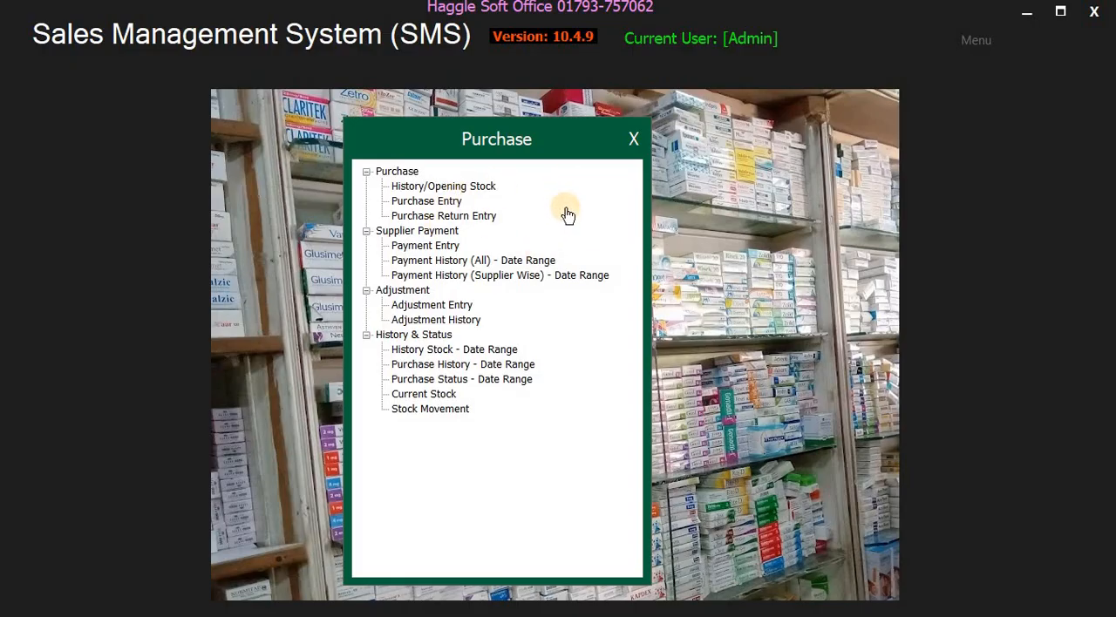
- Open the History/Opening Stock form and choose the Broiler [Feed] group and item House Feed (Cercol) 25 KG for warehouse WH1
{"action": "double_click", "coordinate": [465, 186]}
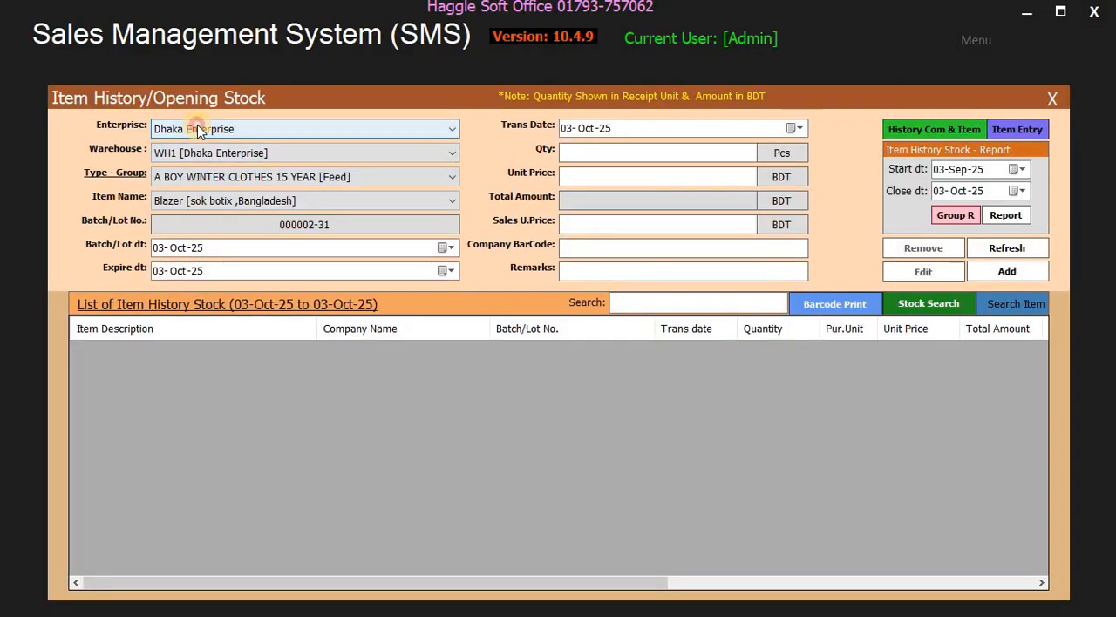
{"action": "left_click", "coordinate": [198, 129]}
{"action": "left_click", "coordinate": [188, 143]}
{"action": "left_click", "coordinate": [196, 154]}
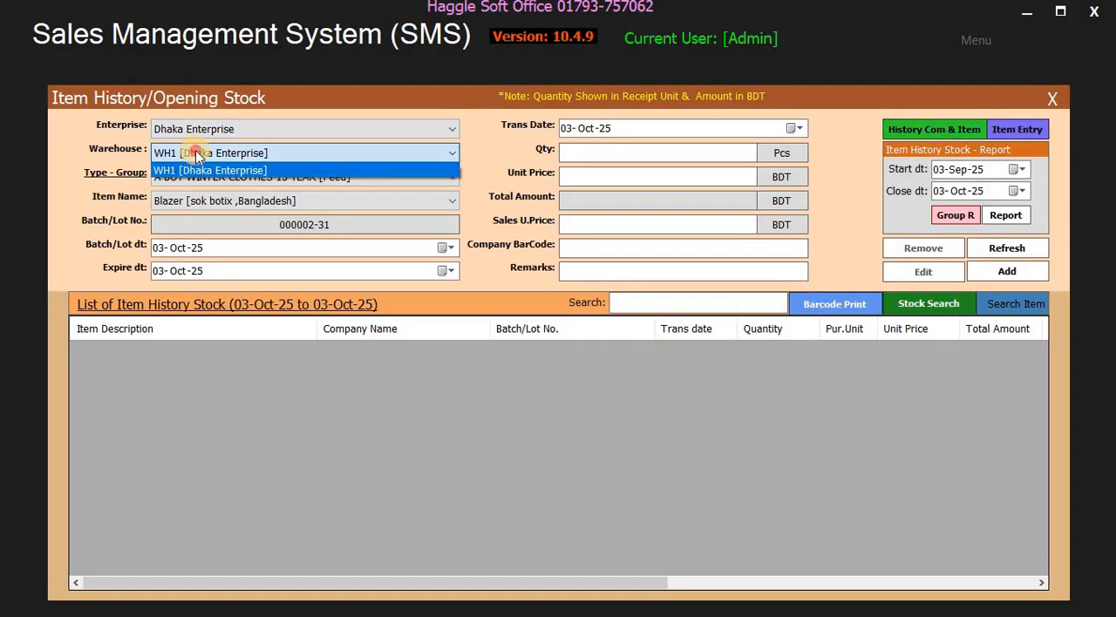
{"action": "left_click", "coordinate": [196, 153]}
{"action": "left_click", "coordinate": [268, 178]}
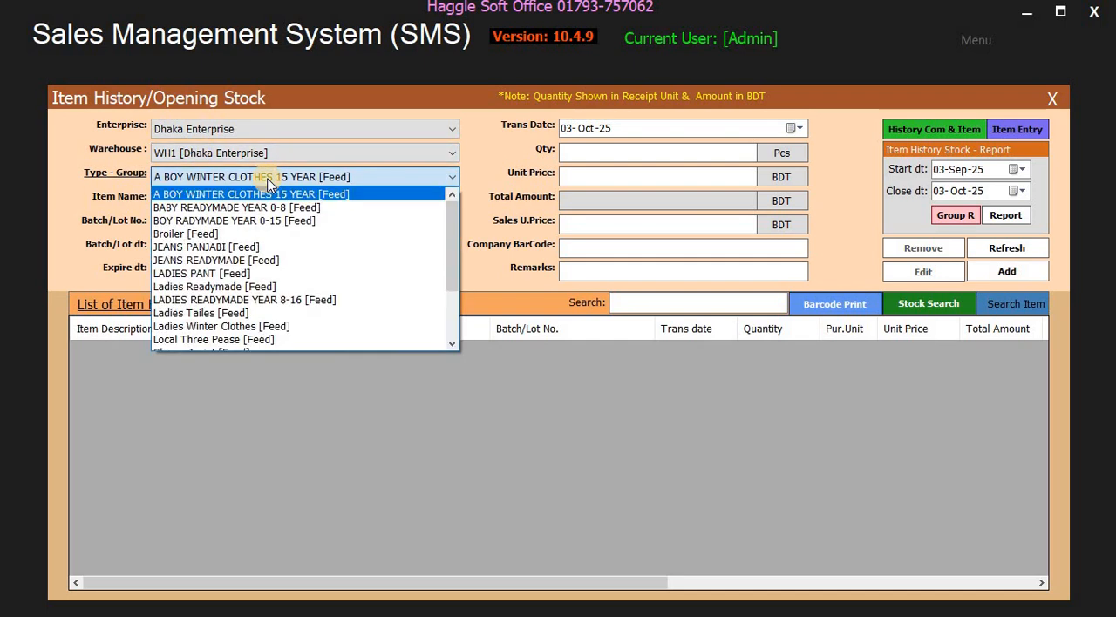
{"action": "left_click", "coordinate": [186, 233]}
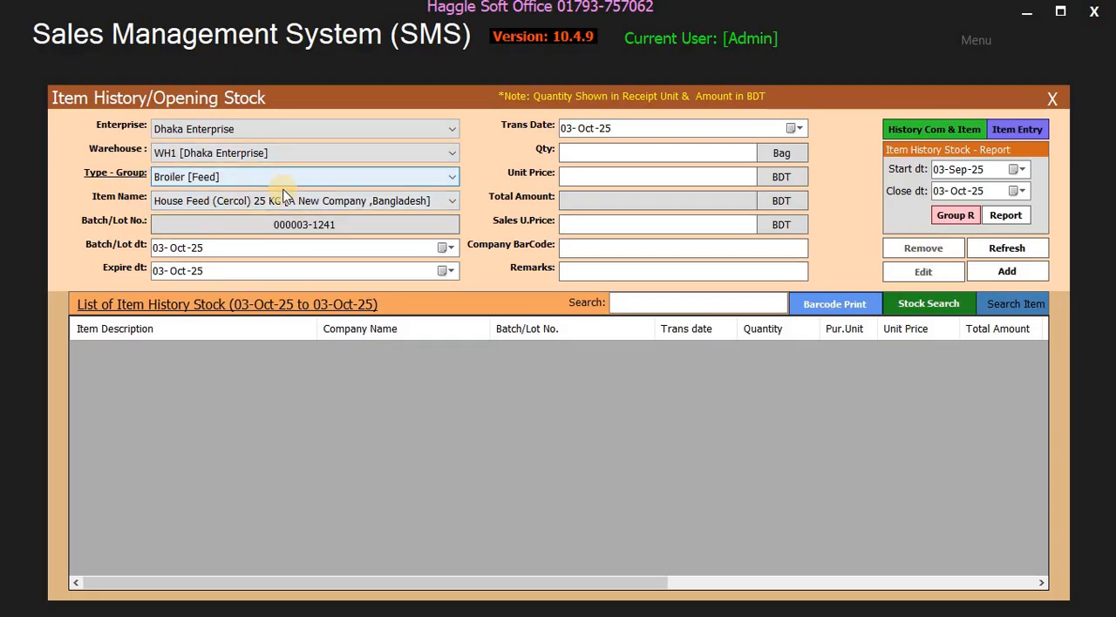
{"action": "left_click", "coordinate": [303, 204]}
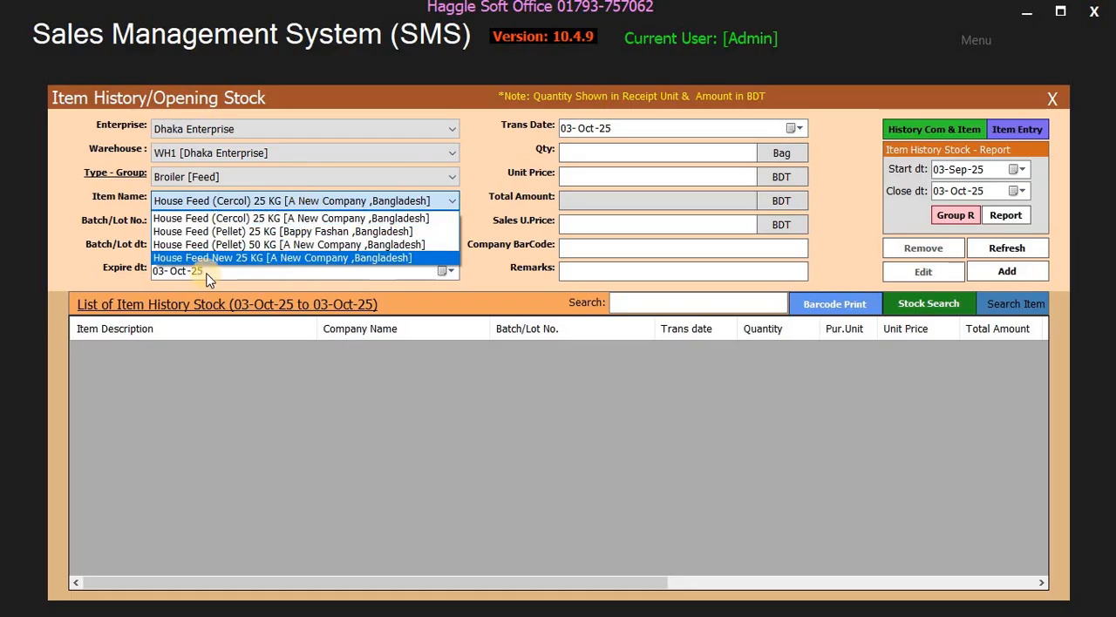
{"action": "left_click", "coordinate": [297, 220]}
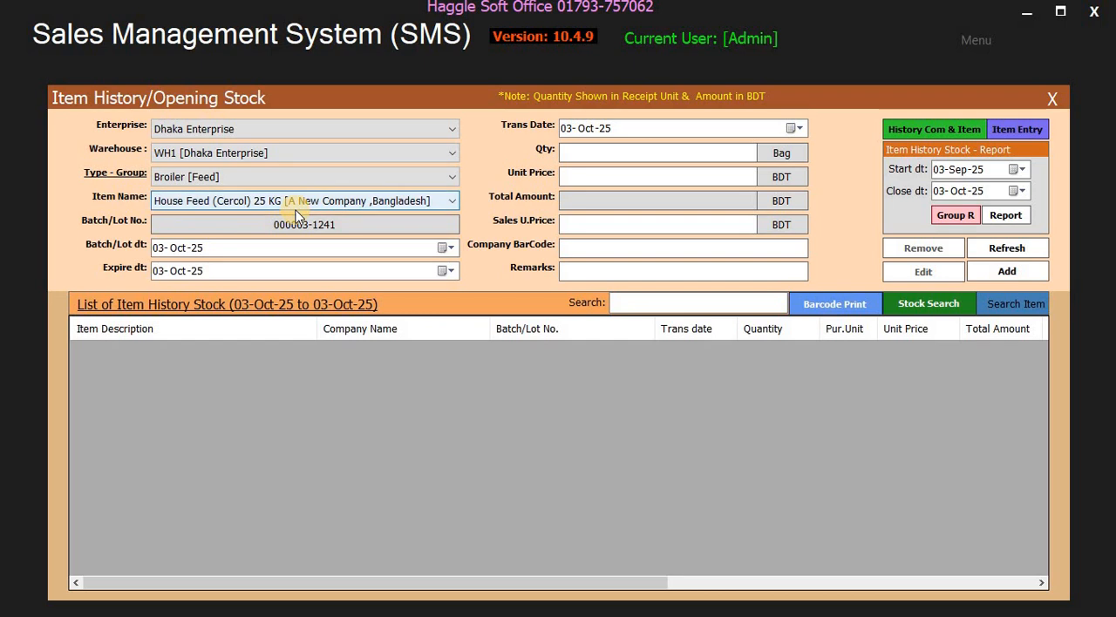
- Set the opening stock quantity to 10 bags with transaction date 03-Oct-25, keeping House Feed (Cercol) 25 KG as the item
{"action": "left_click", "coordinate": [587, 154]}
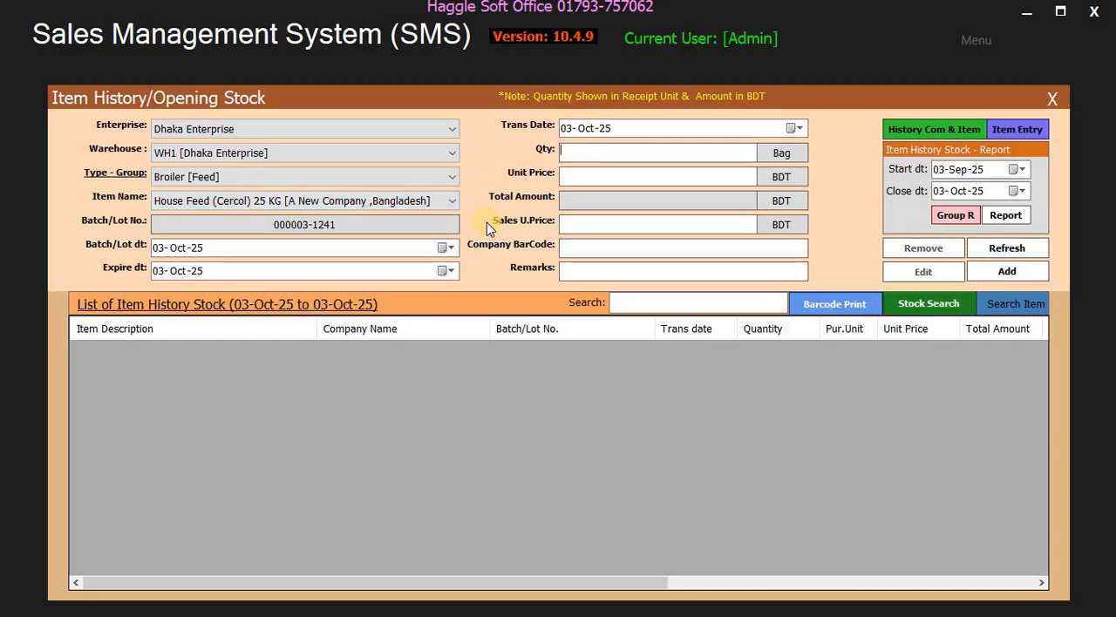
{"action": "type", "text": "1"}
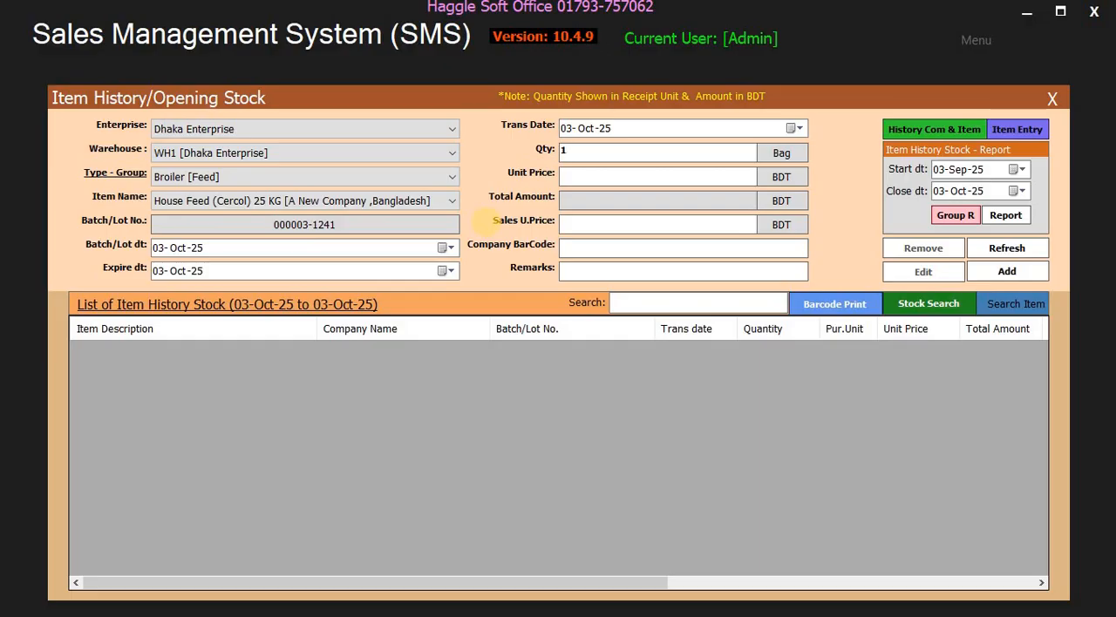
{"action": "type", "text": "0"}
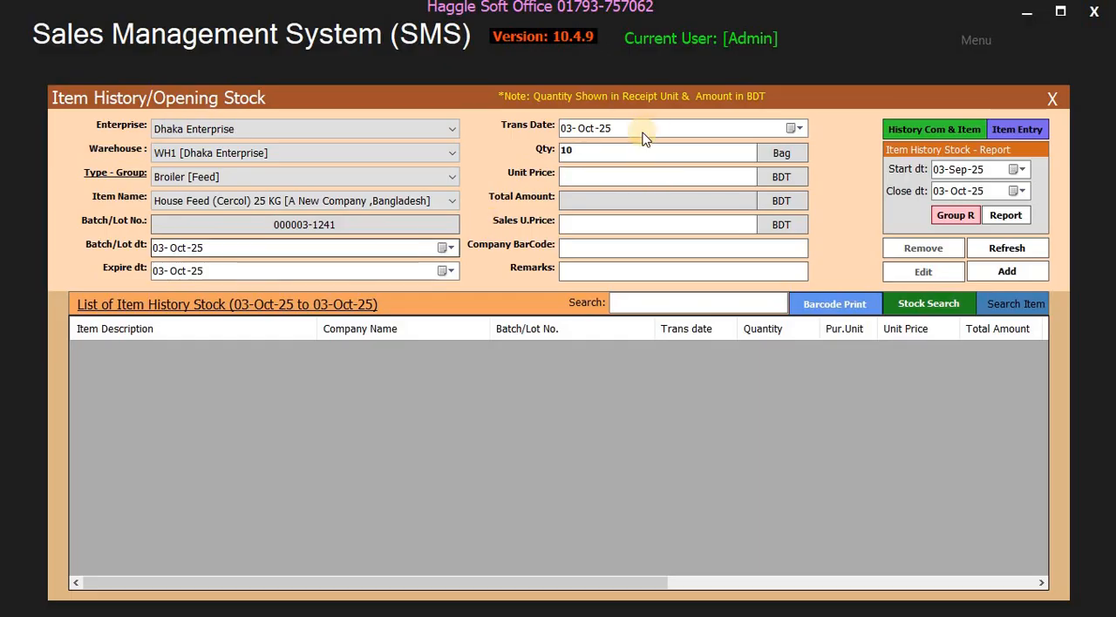
{"action": "left_click", "coordinate": [653, 177]}
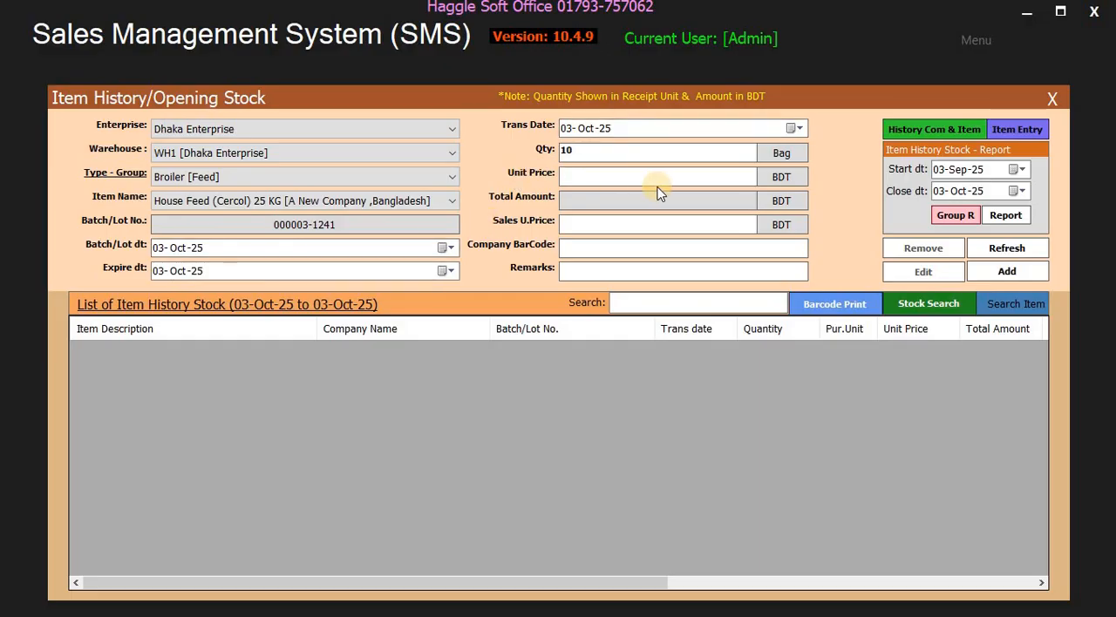
{"action": "left_click", "coordinate": [800, 127]}
{"action": "left_click", "coordinate": [624, 226]}
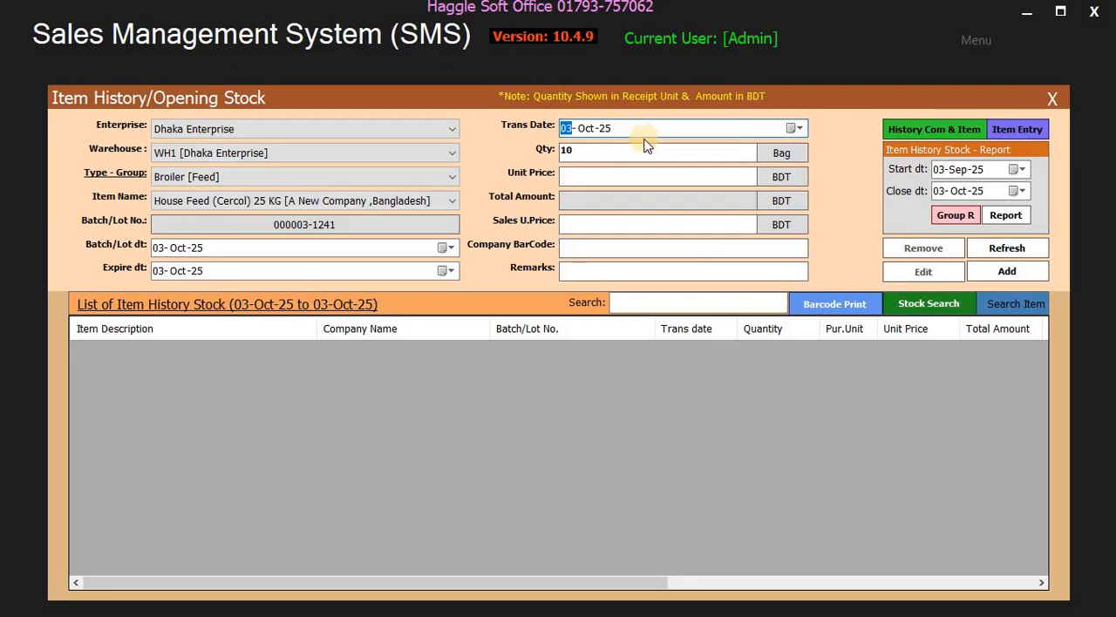
{"action": "left_click", "coordinate": [591, 174]}
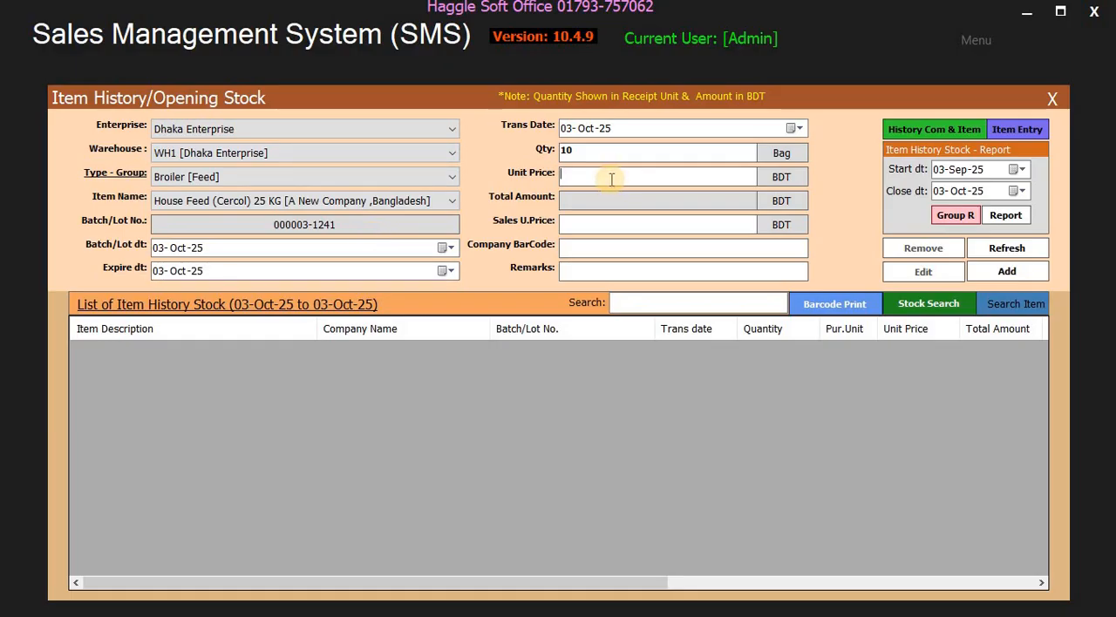
{"action": "left_click", "coordinate": [340, 200]}
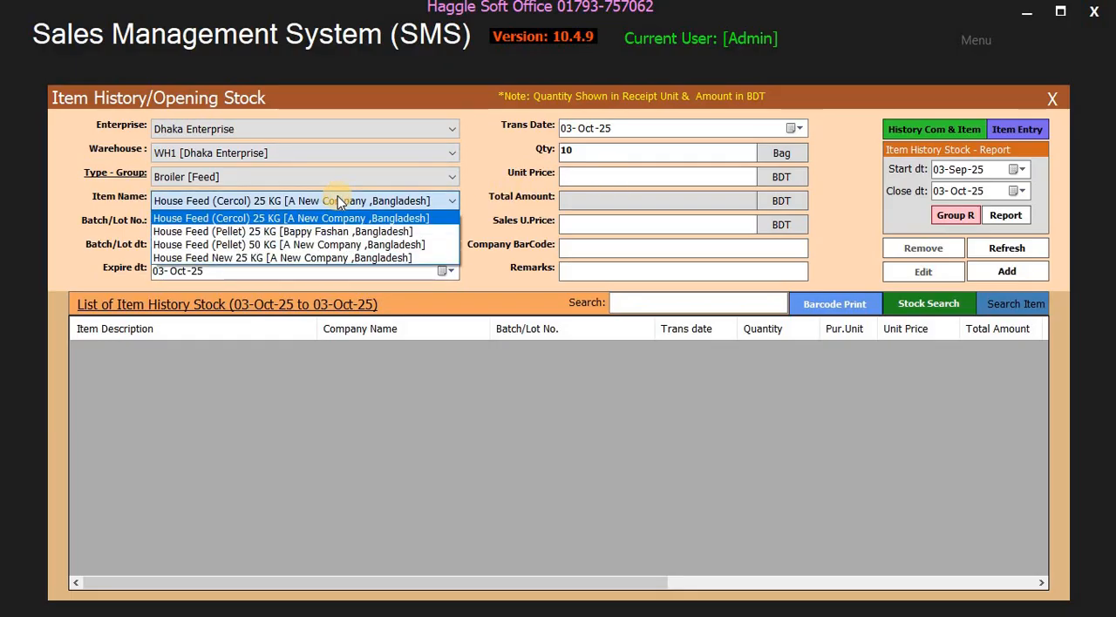
{"action": "left_click", "coordinate": [344, 218]}
- List the item history stock from 03-Jan-25 to 03-Oct-25 and check the unit and sale prices of the existing entries
{"action": "left_click", "coordinate": [306, 307]}
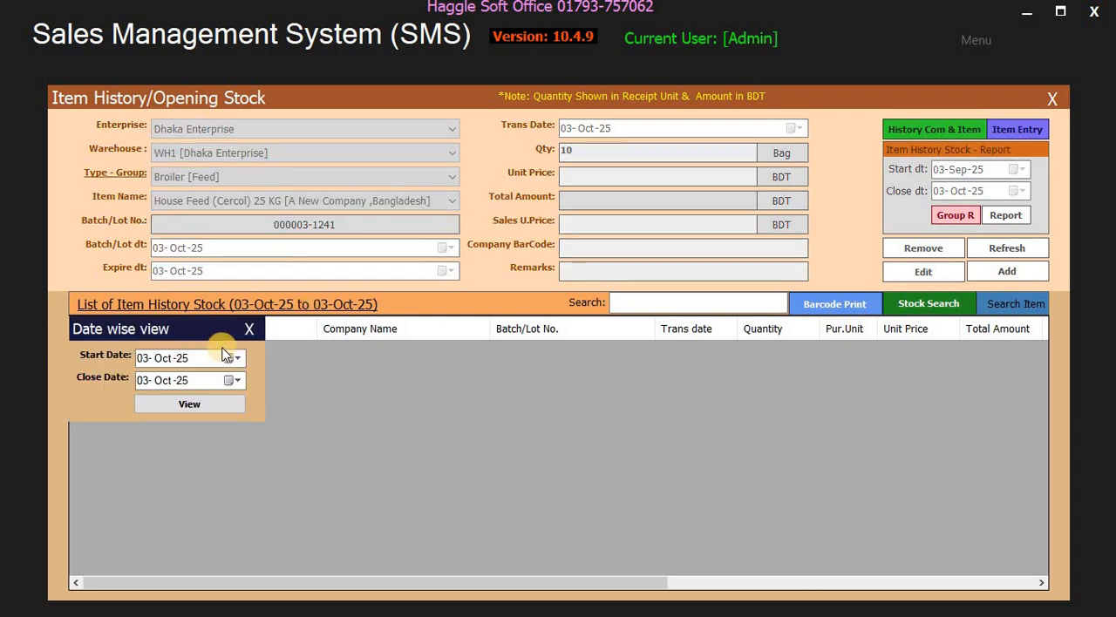
{"action": "left_click", "coordinate": [248, 328]}
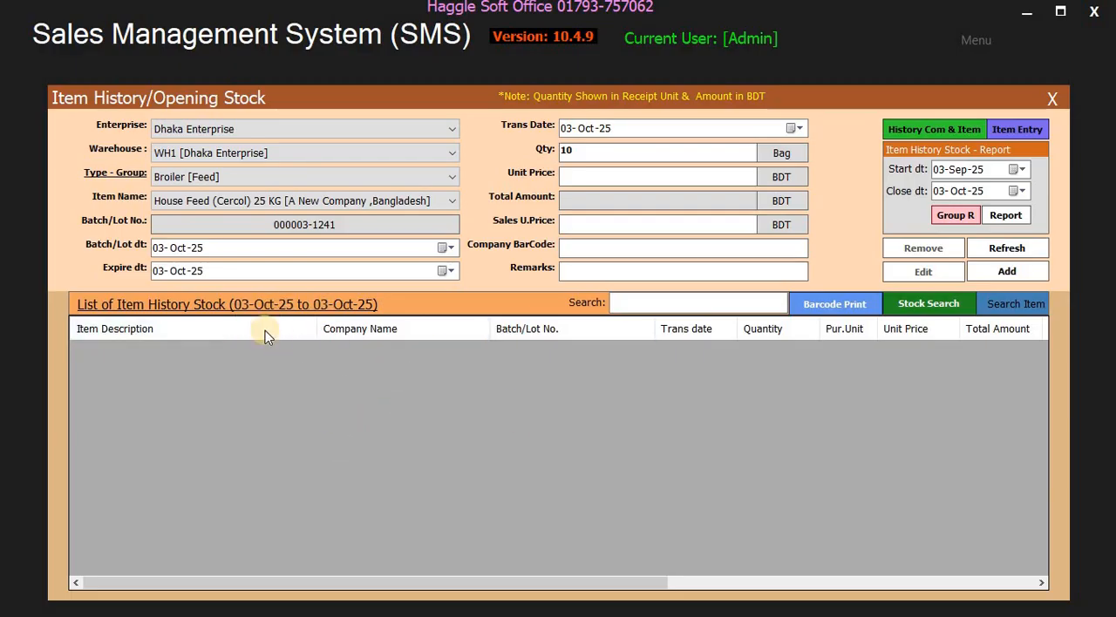
{"action": "left_click", "coordinate": [273, 305]}
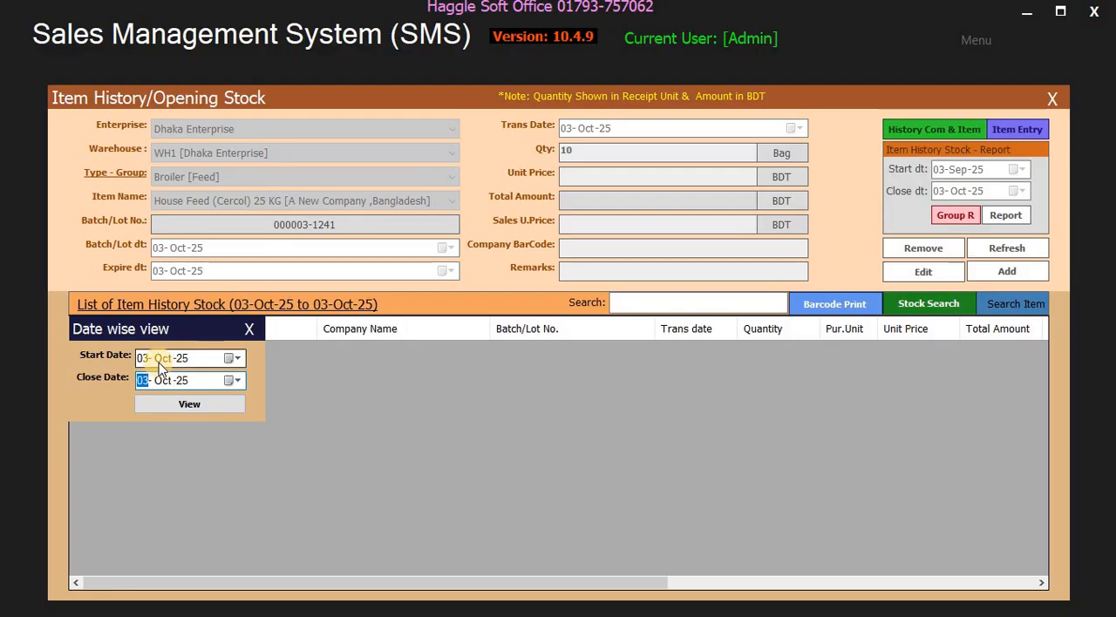
{"action": "left_click", "coordinate": [159, 362]}
{"action": "key", "text": "Down"}
{"action": "key", "text": "Down"}
{"action": "key", "text": "Down"}
{"action": "key", "text": "Down"}
{"action": "key", "text": "Down"}
{"action": "key", "text": "Down"}
{"action": "key", "text": "Down"}
{"action": "key", "text": "Down"}
{"action": "key", "text": "Down"}
{"action": "left_click", "coordinate": [202, 405]}
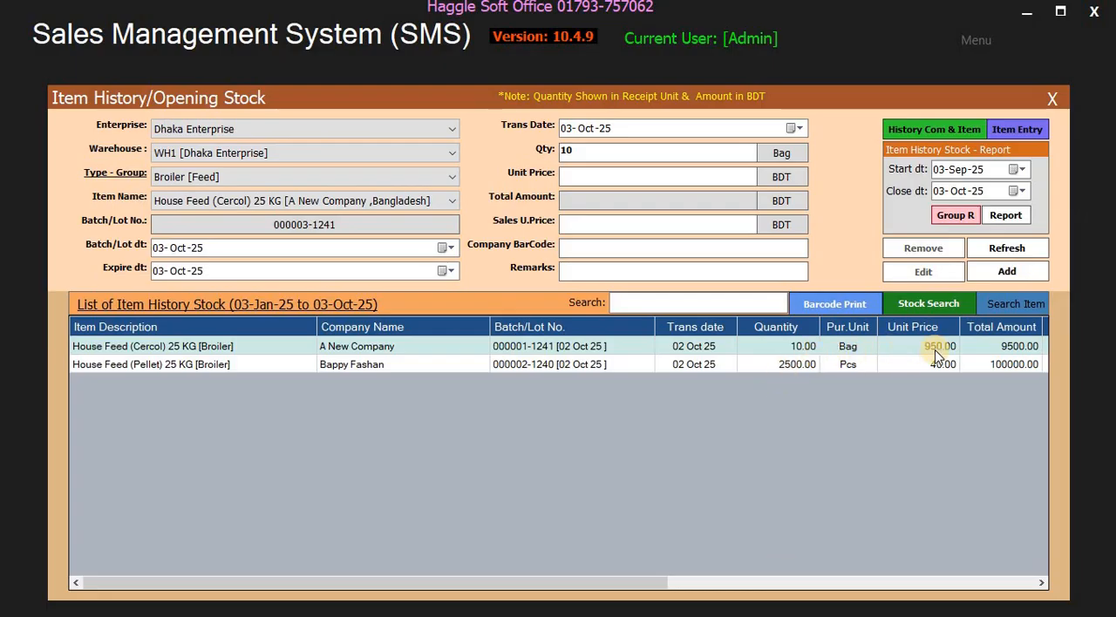
{"action": "left_click", "coordinate": [614, 581]}
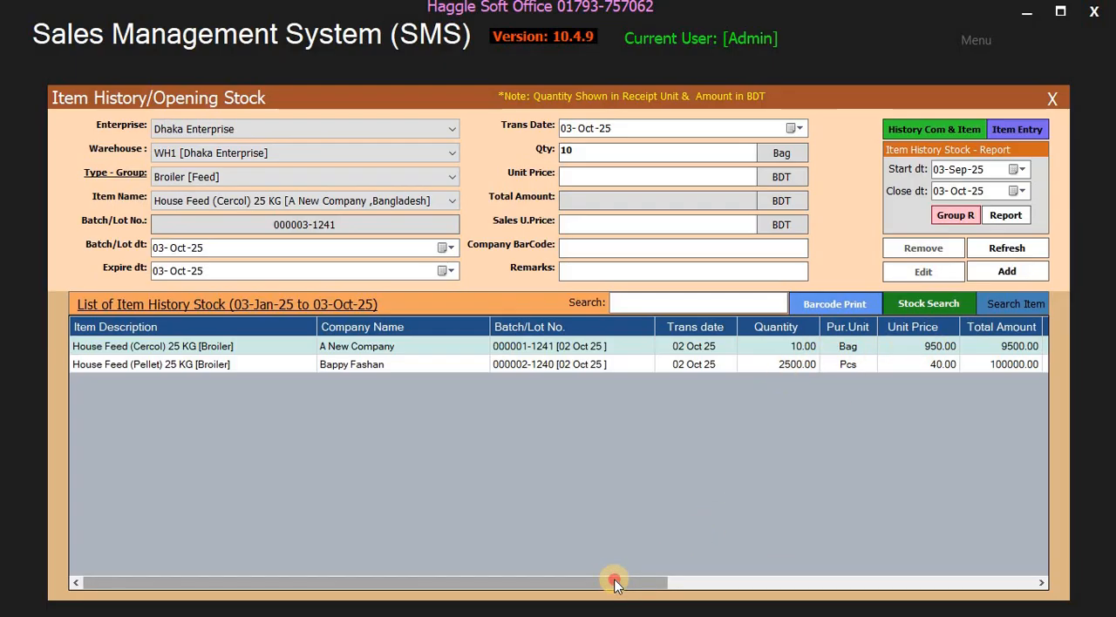
{"action": "left_click_drag", "start_coordinate": [614, 581], "coordinate": [807, 582]}
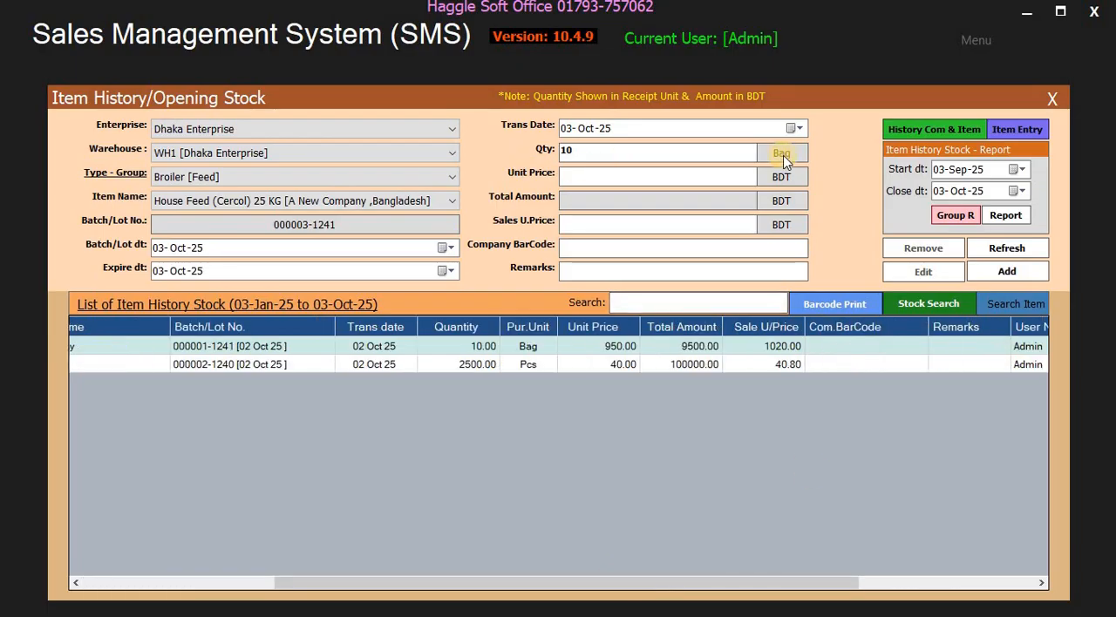
- Set the item's unit price to 950.00 and its sales unit price to 1020.00 BDT
{"action": "left_click", "coordinate": [603, 173]}
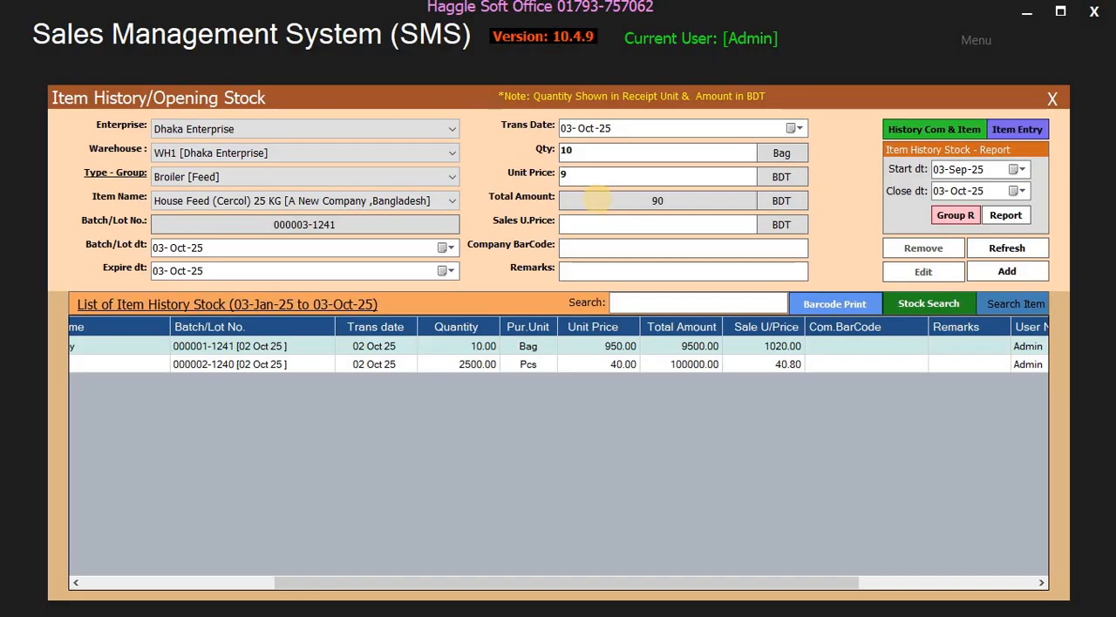
{"action": "type", "text": "0.00"}
{"action": "left_click", "coordinate": [630, 227]}
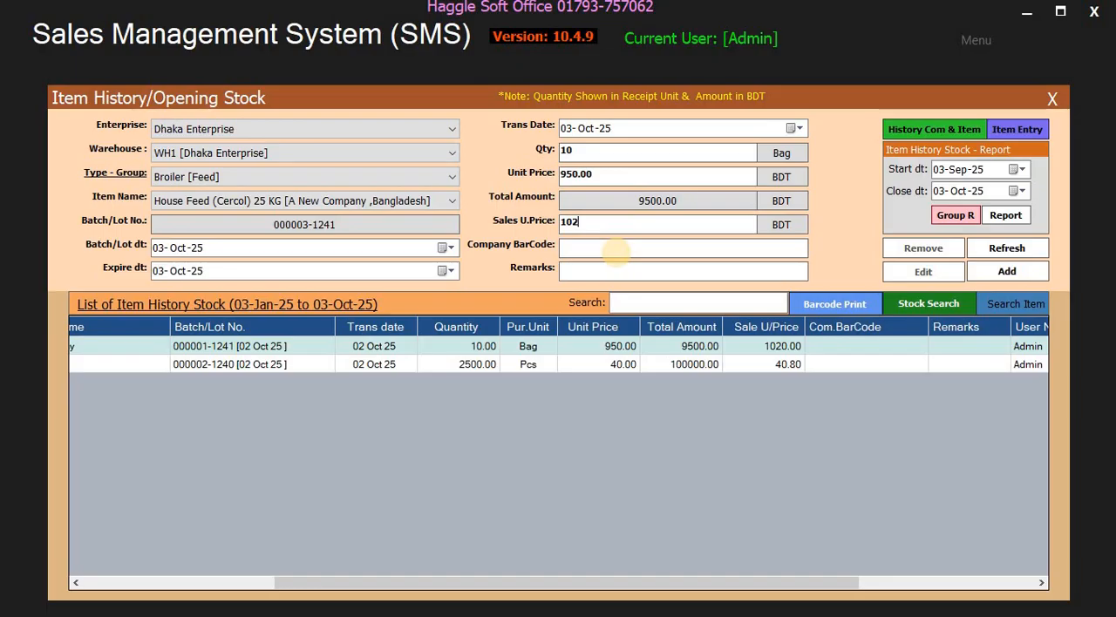
{"action": "type", "text": "1020"}
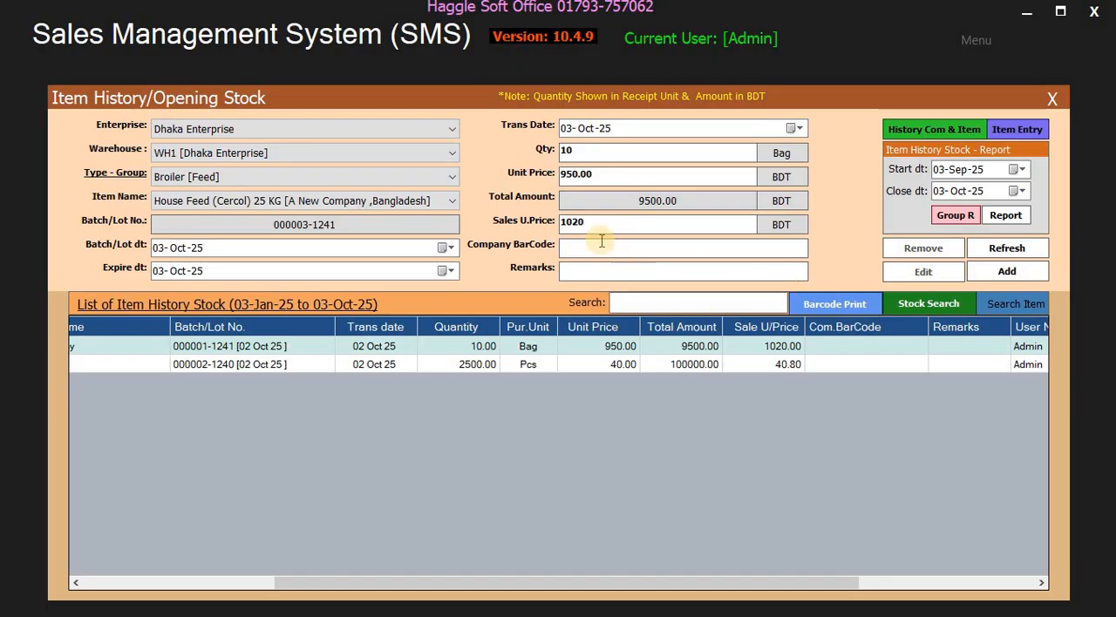
{"action": "type", "text": "."}
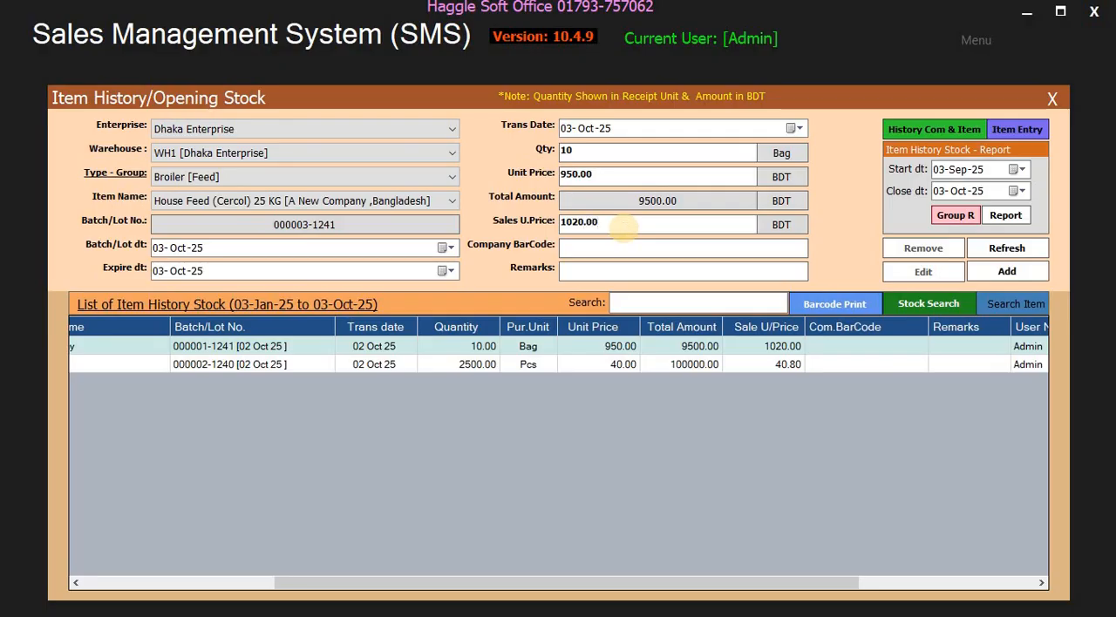
- Add the opening stock entry, leaving the company barcode and remarks blank
{"action": "left_click", "coordinate": [609, 247]}
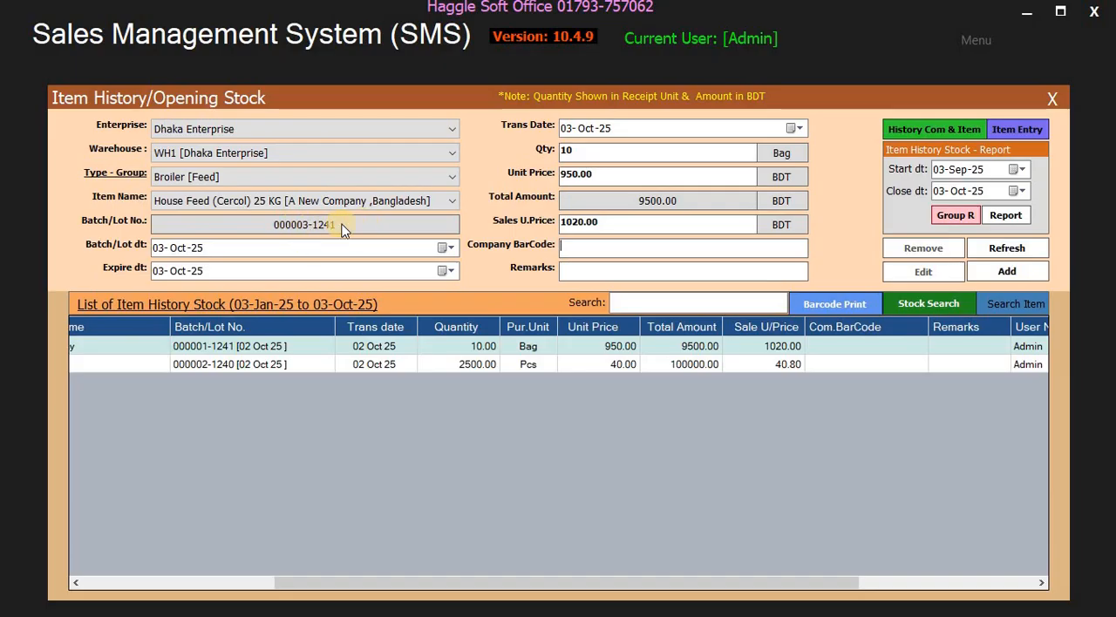
{"action": "left_click", "coordinate": [627, 267]}
{"action": "left_click", "coordinate": [1009, 271]}
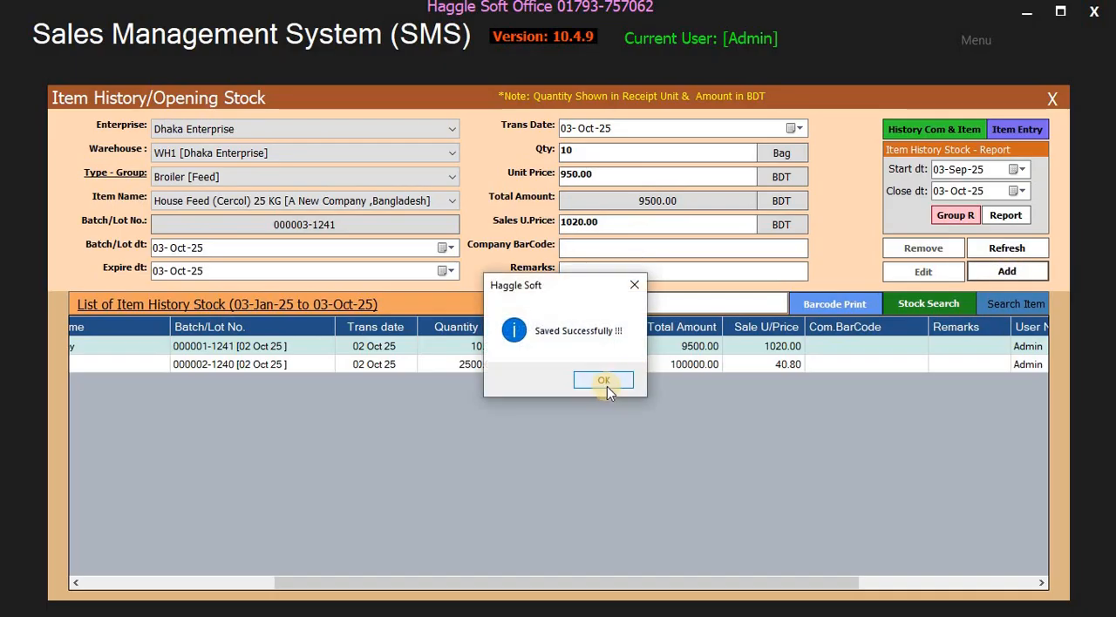
{"action": "left_click", "coordinate": [607, 384]}
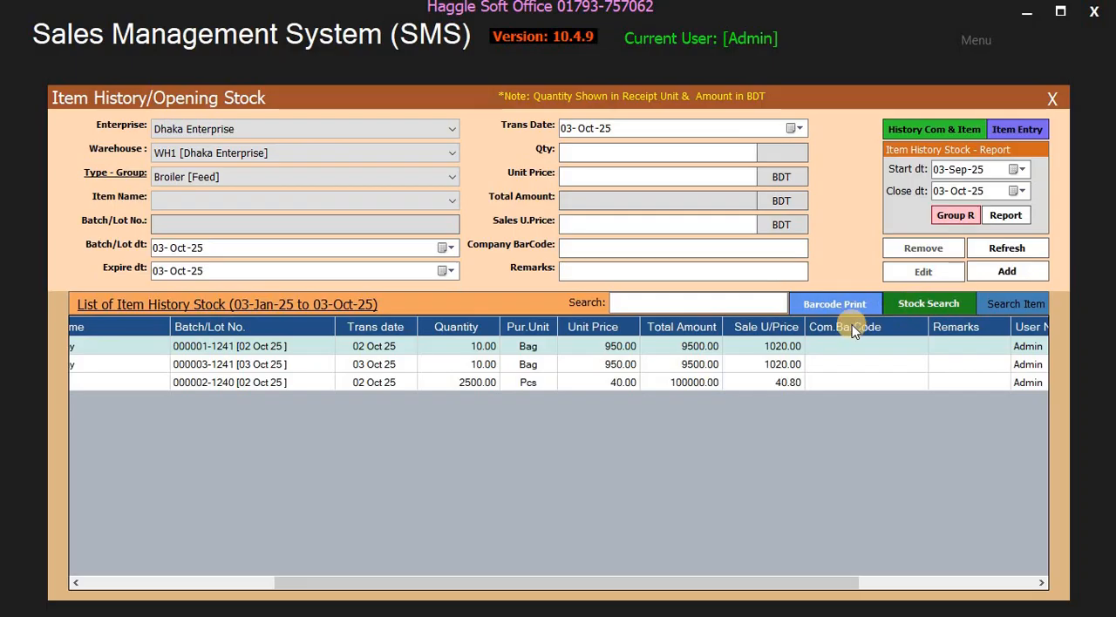
- View the group-wise item history stock report for the Broiler group from 03-Jul-25 to 03-Oct-25, then close it
{"action": "left_click", "coordinate": [957, 169]}
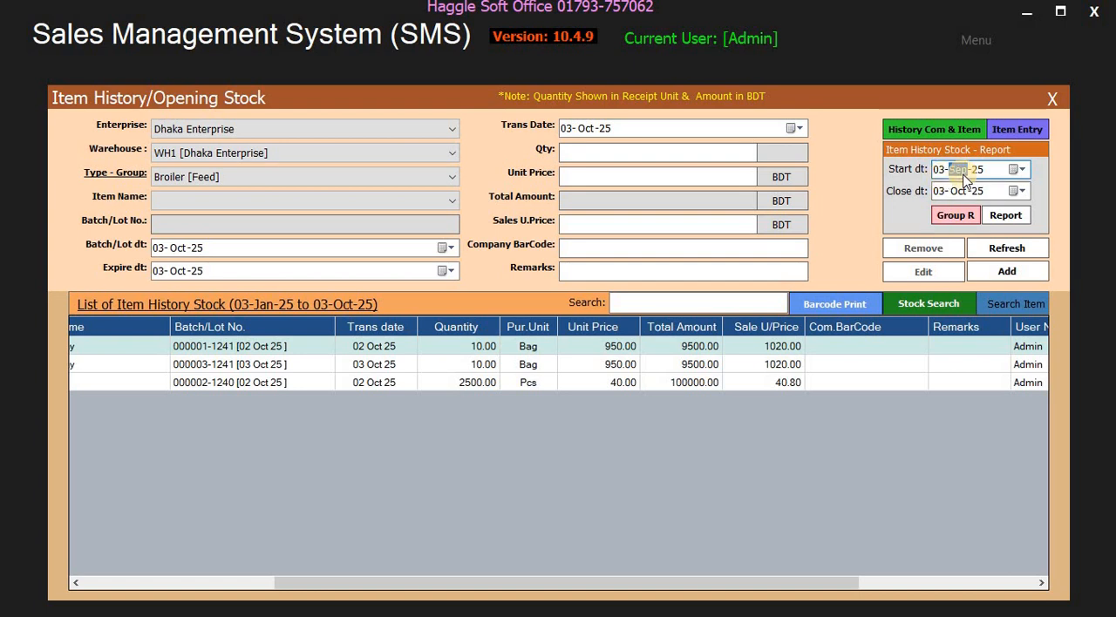
{"action": "key", "text": "Down"}
{"action": "key", "text": "Down"}
{"action": "left_click", "coordinate": [956, 216]}
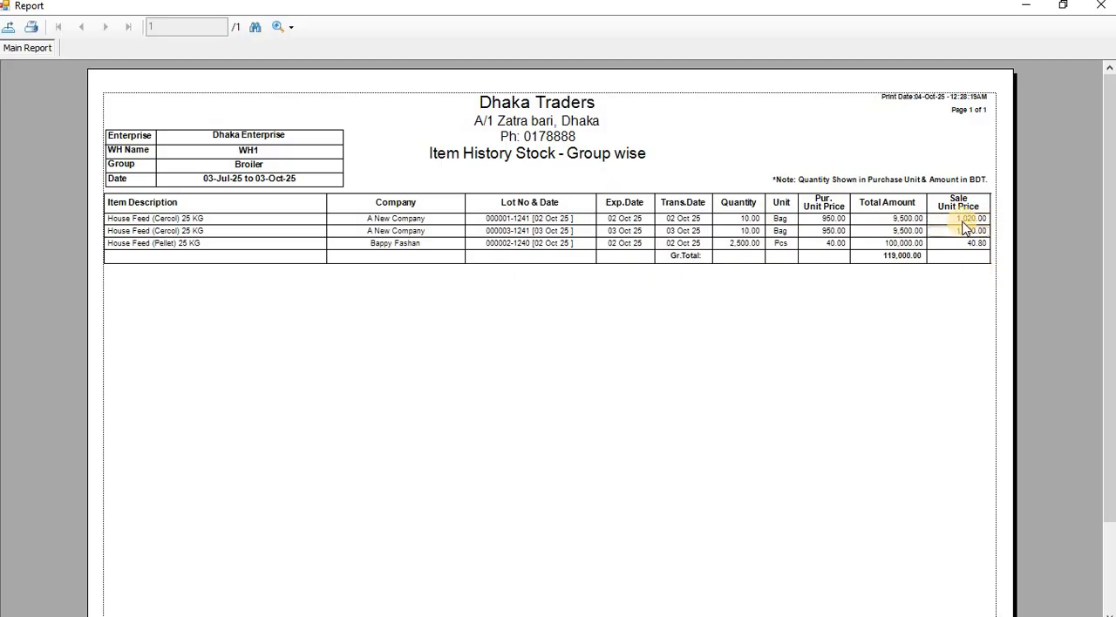
{"action": "left_click", "coordinate": [1102, 7]}
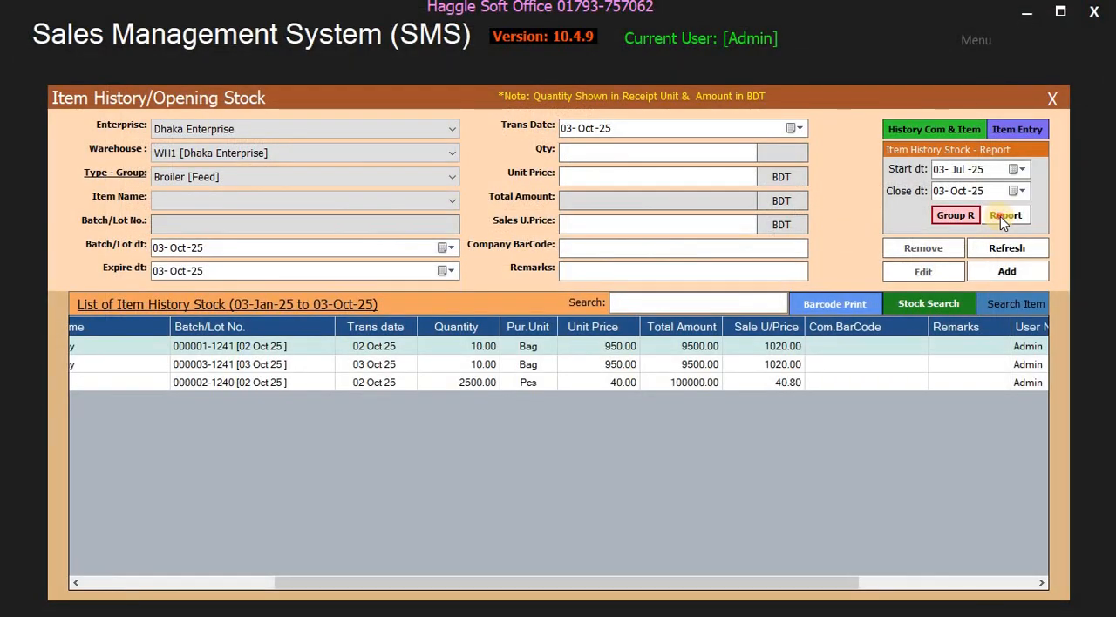
- View the date-range item history stock report for the same period in a maximized window, then close it
{"action": "left_click", "coordinate": [1002, 218]}
{"action": "left_click", "coordinate": [831, 121]}
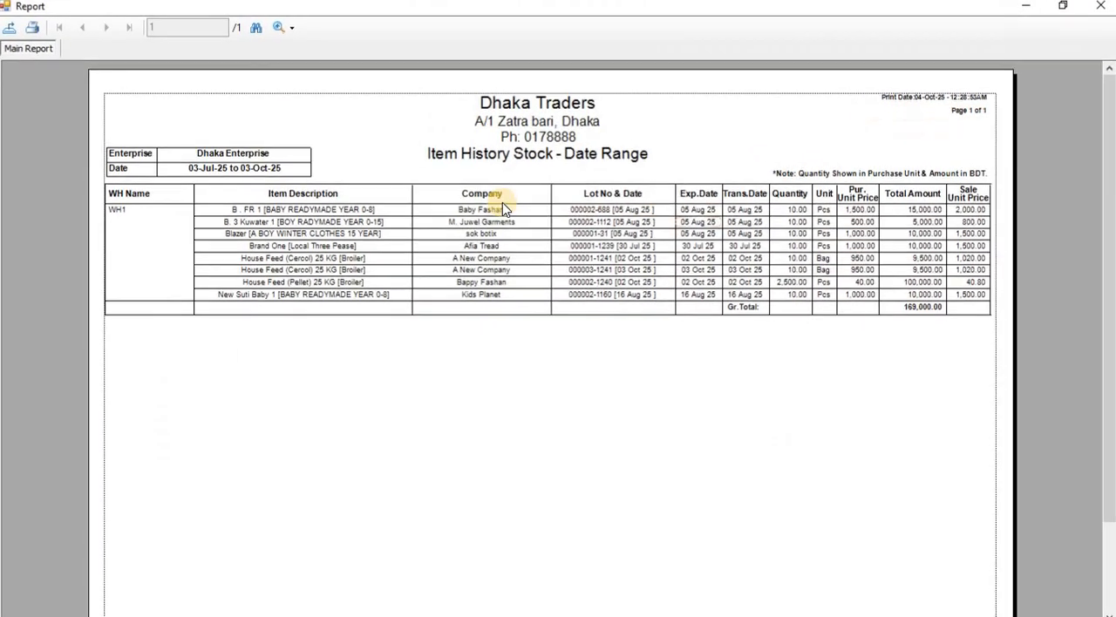
{"action": "left_click", "coordinate": [1102, 7]}
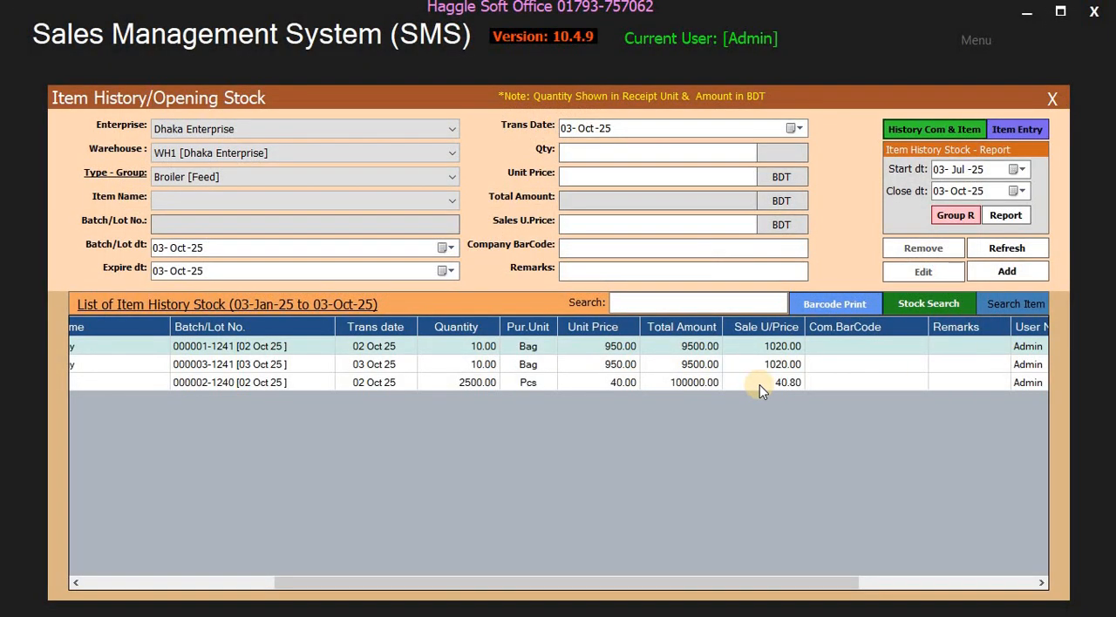
- Open the House Feed (Cercol) 25 KG entry dated 02 Oct 25 for editing and set its quantity to 20 bags
{"action": "left_click", "coordinate": [526, 347]}
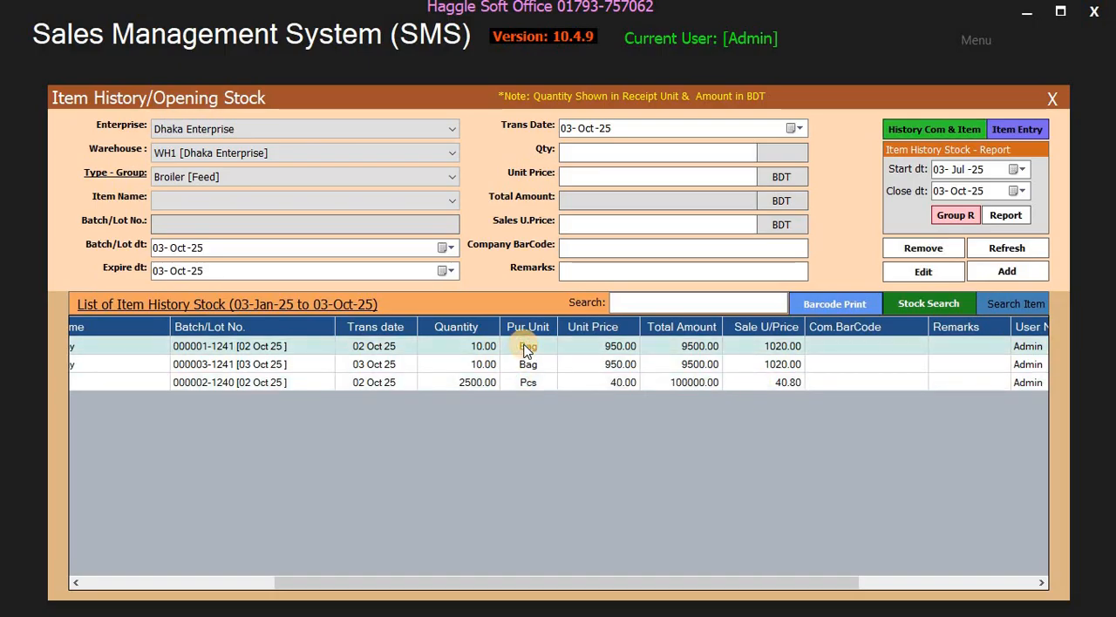
{"action": "left_click", "coordinate": [923, 271]}
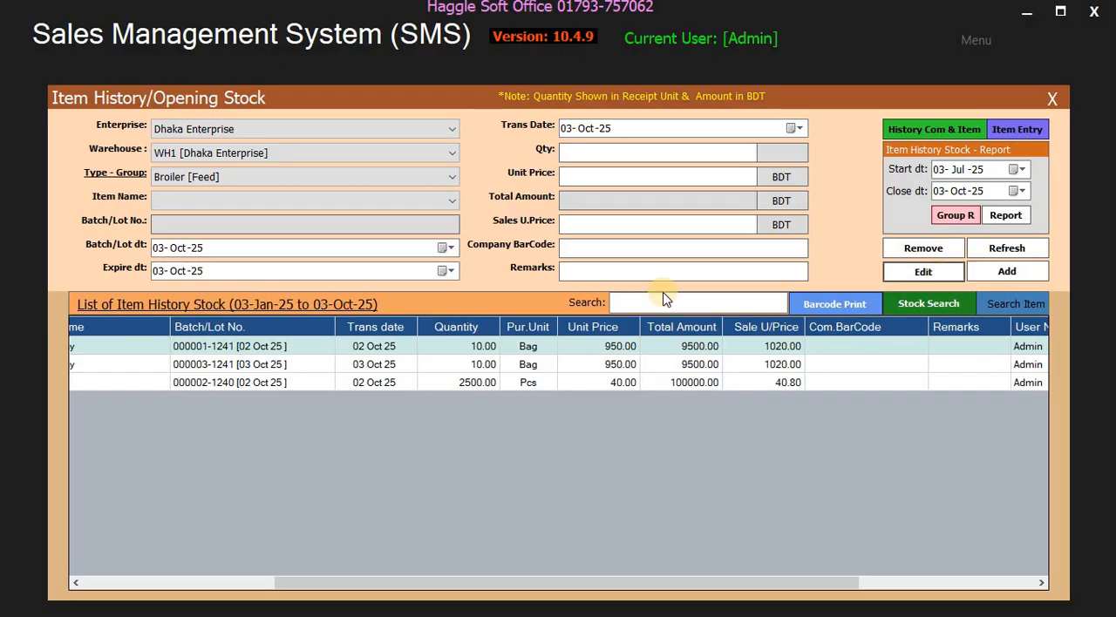
{"action": "left_click", "coordinate": [538, 380]}
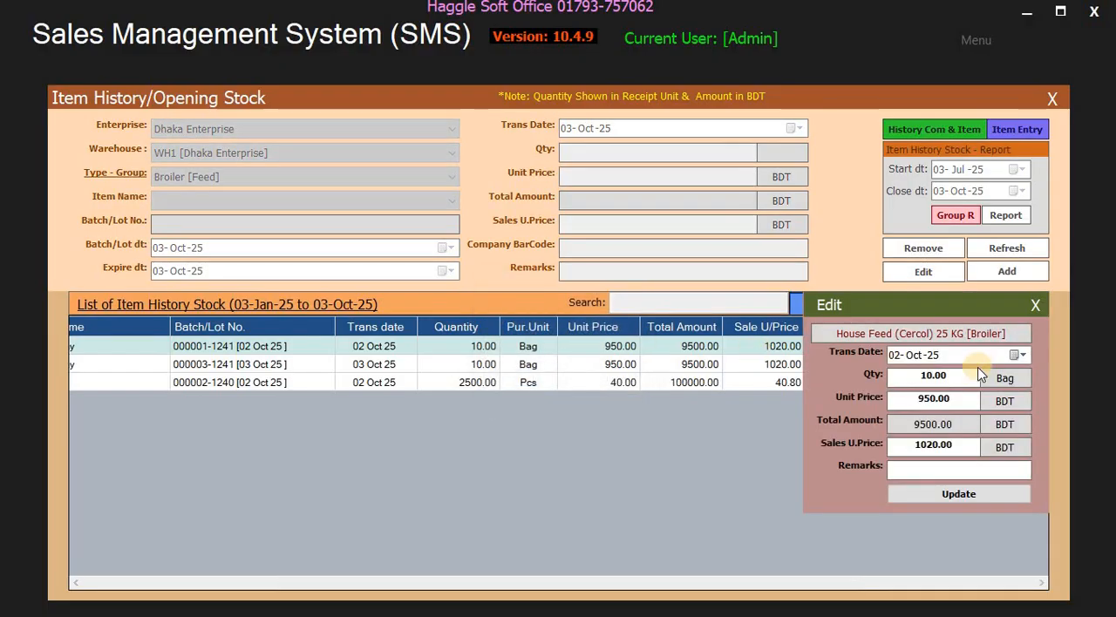
{"action": "left_click_drag", "start_coordinate": [955, 377], "coordinate": [872, 379]}
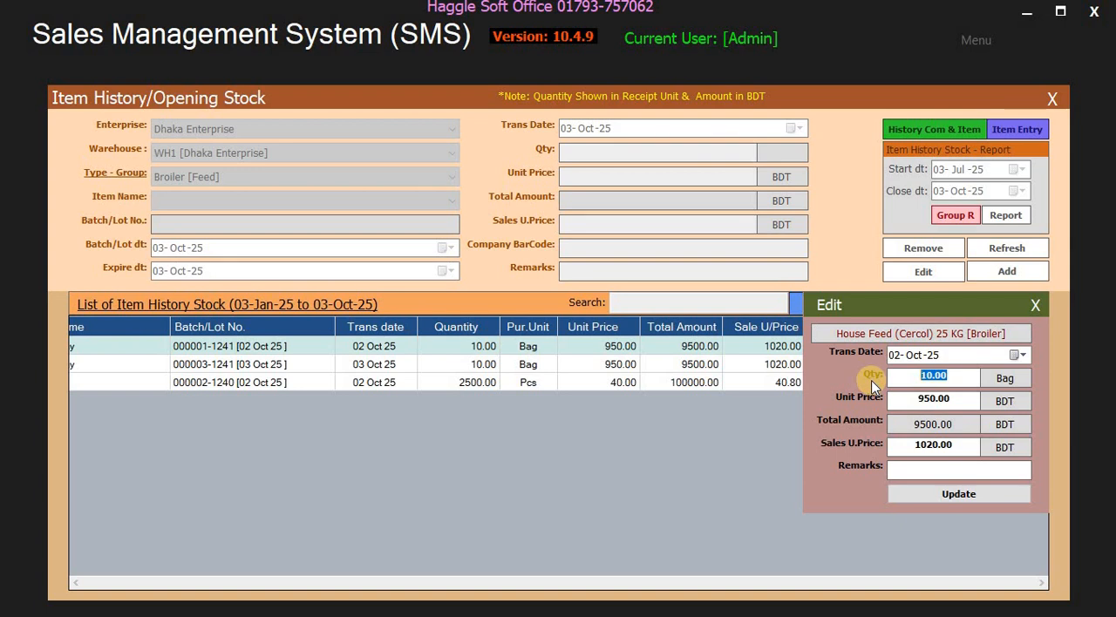
{"action": "key", "text": "BackSpace"}
{"action": "type", "text": "20"}
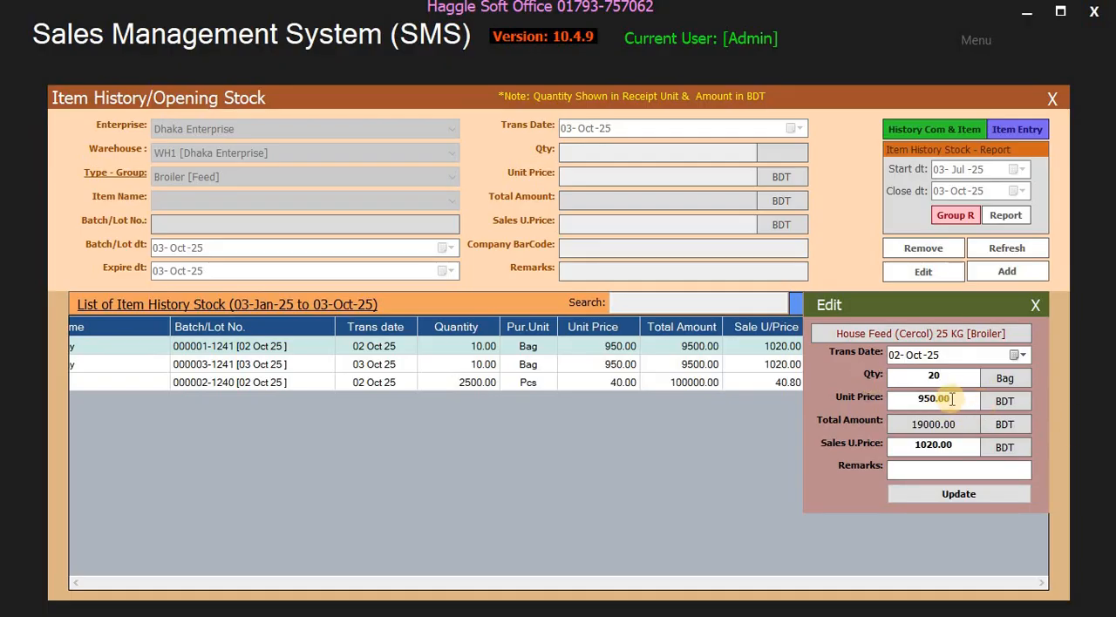
- Keep the entry's unit and sales prices, enter "Remarks" as its remark, and save the update
{"action": "key", "text": "Tab"}
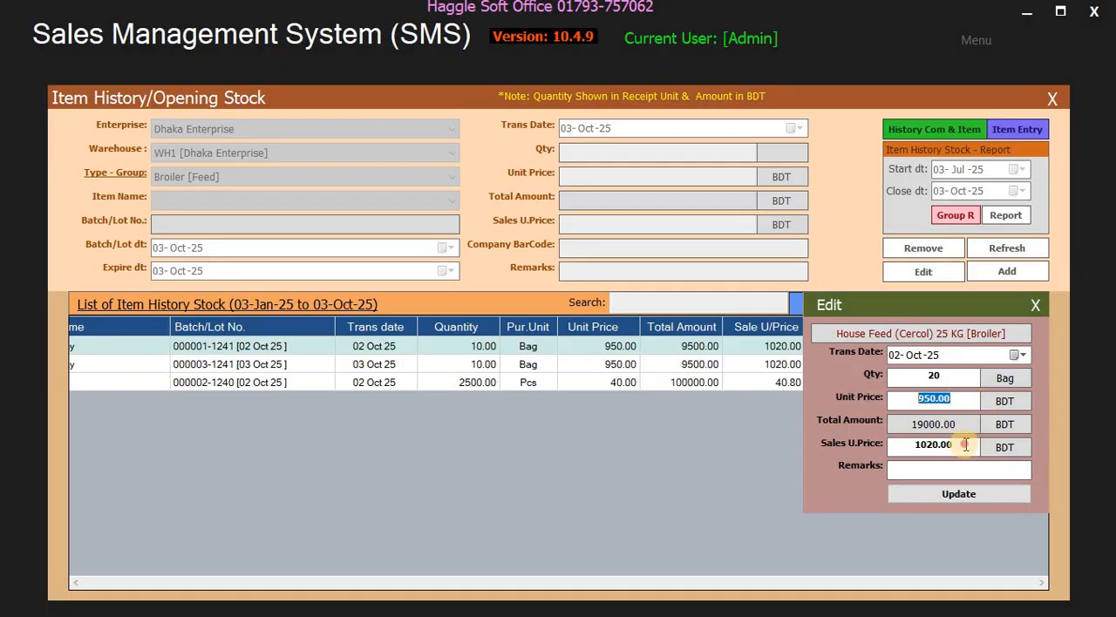
{"action": "key", "text": "Tab"}
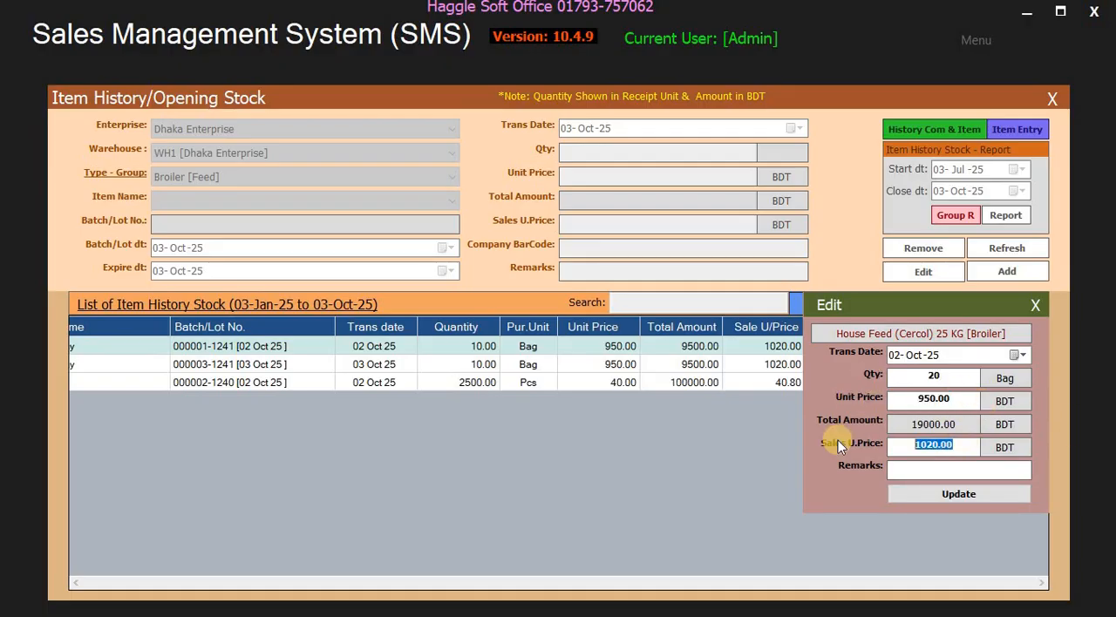
{"action": "left_click", "coordinate": [943, 471]}
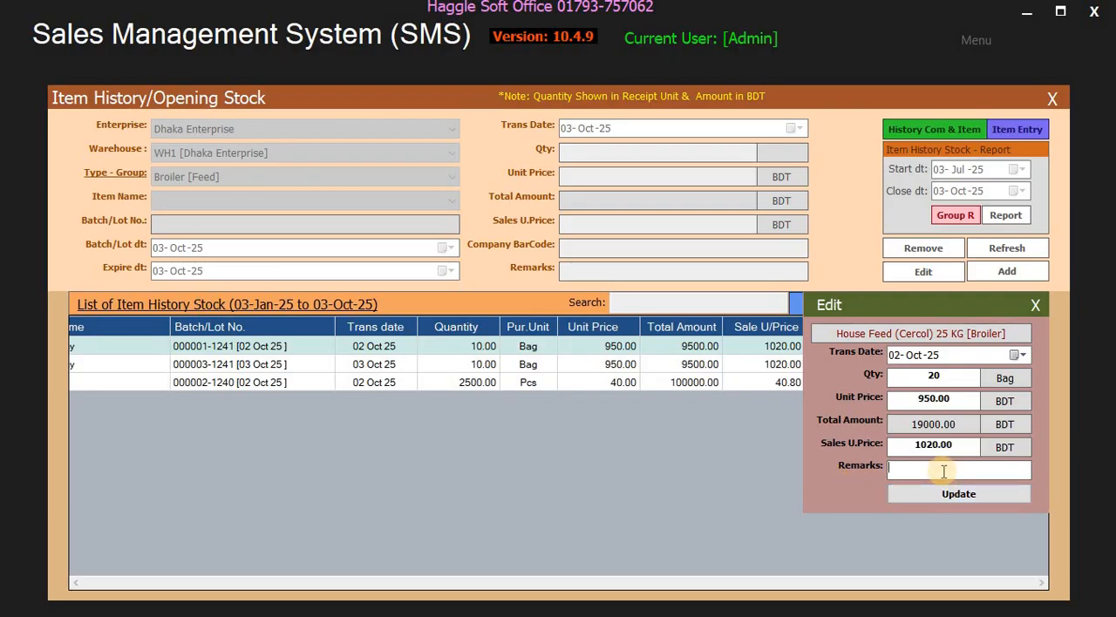
{"action": "type", "text": "Remarks"}
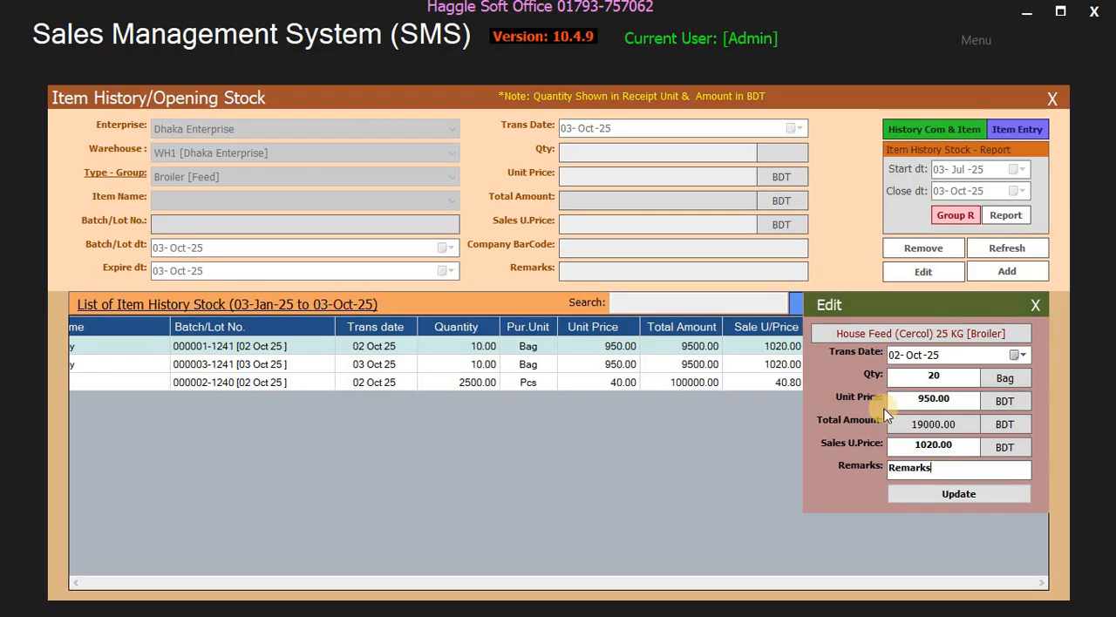
{"action": "left_click", "coordinate": [948, 494]}
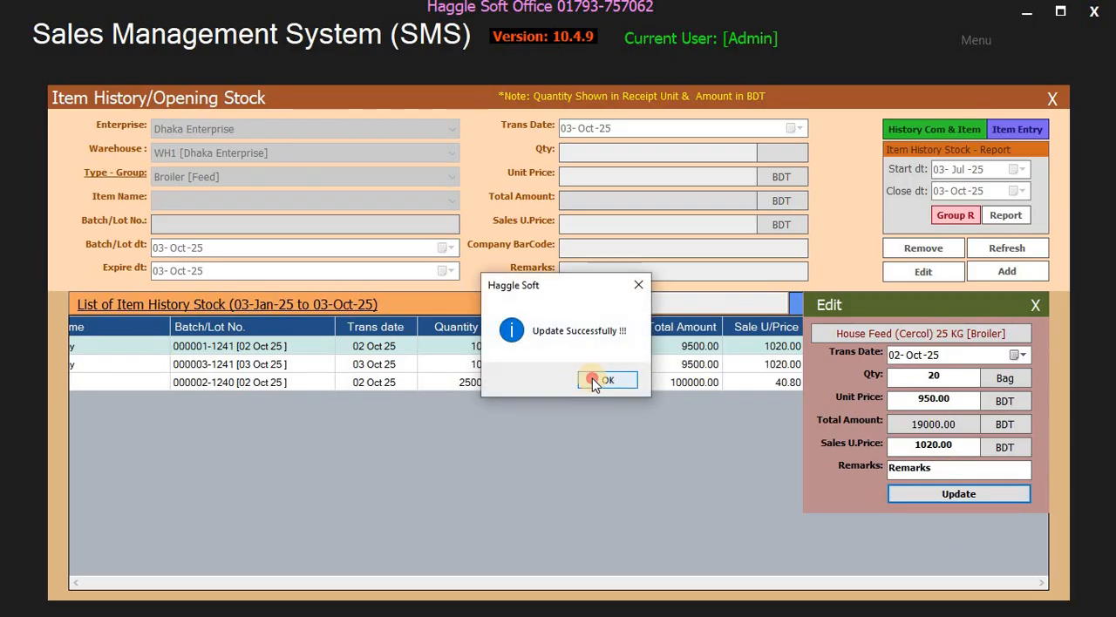
{"action": "left_click", "coordinate": [601, 380]}
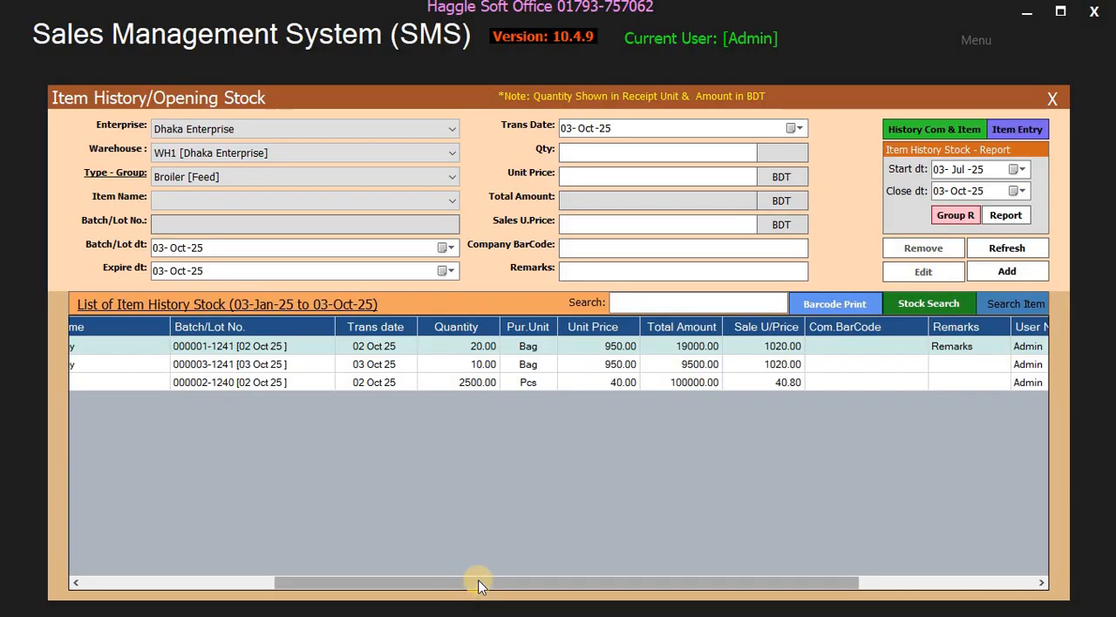
- List the opening stock entries of the JEANS PANJABI [Feed] group, then those of the JEANS READYMADE [Feed] group
{"action": "left_click_drag", "start_coordinate": [473, 580], "coordinate": [186, 577]}
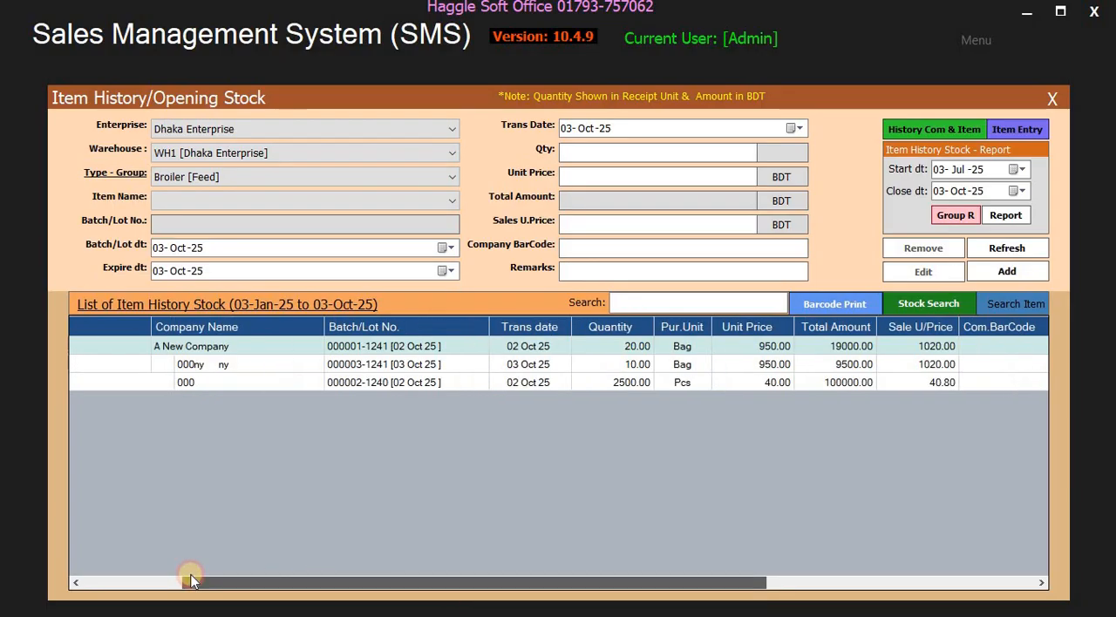
{"action": "left_click", "coordinate": [187, 176]}
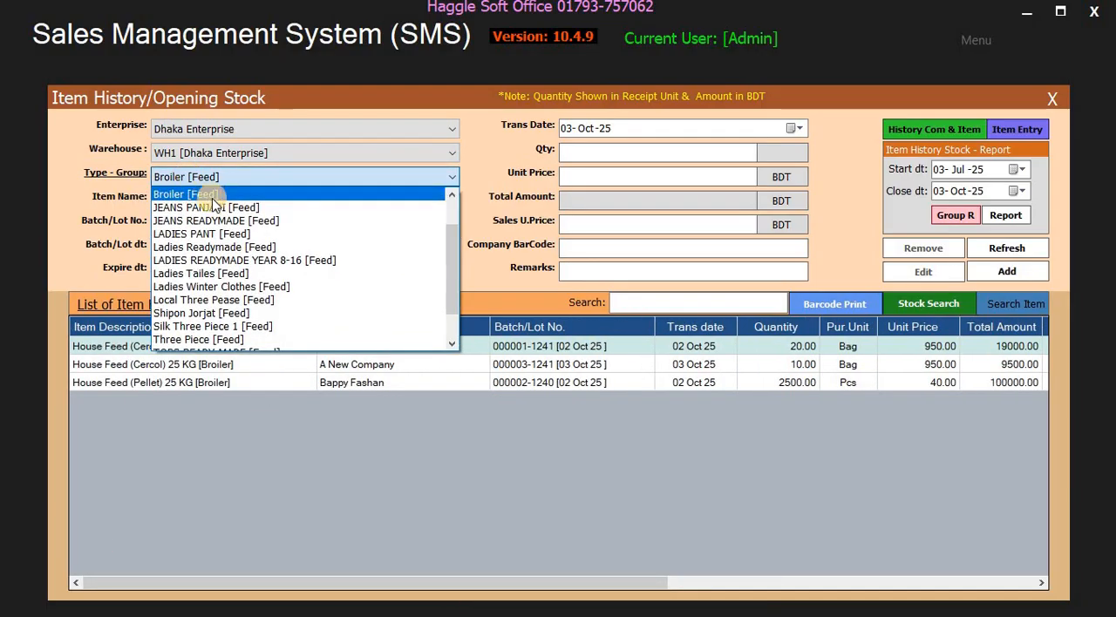
{"action": "left_click", "coordinate": [212, 207]}
{"action": "left_click", "coordinate": [216, 179]}
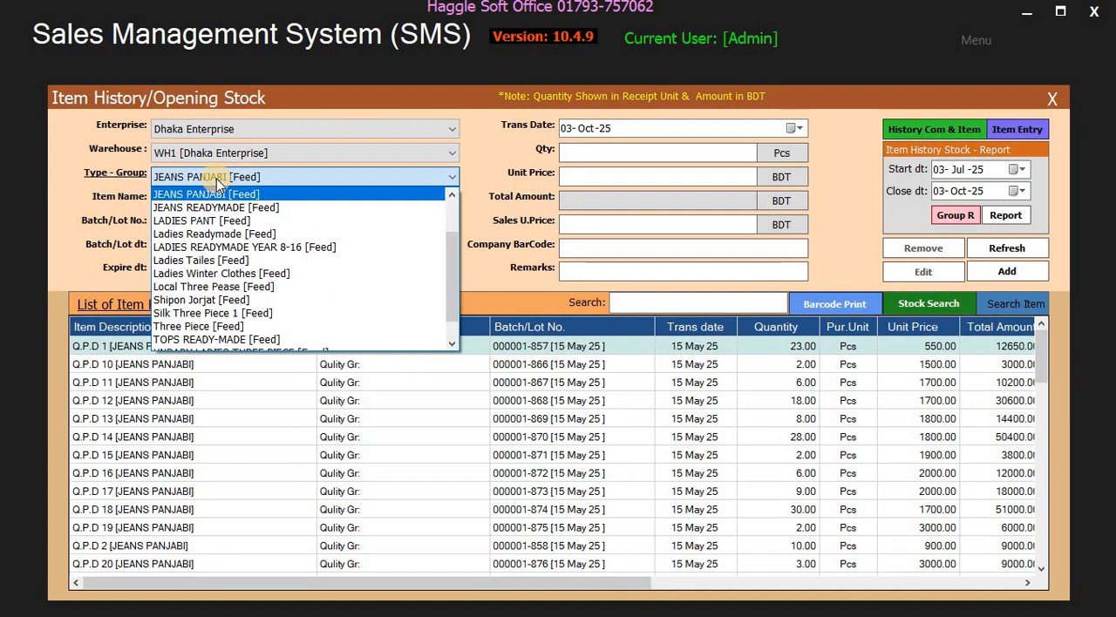
{"action": "left_click", "coordinate": [217, 203]}
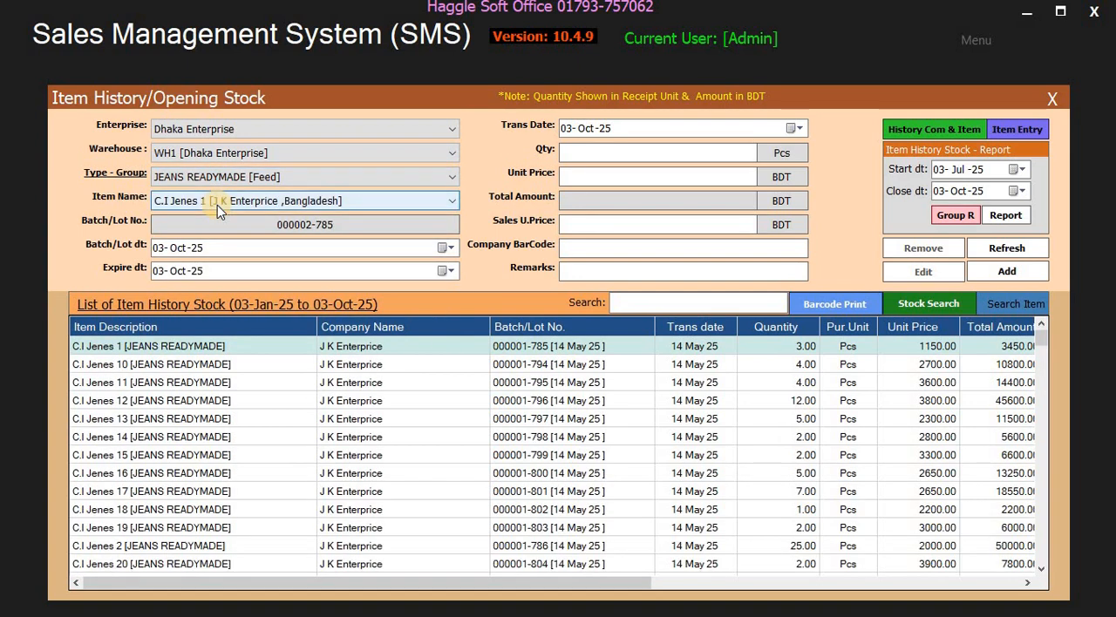
{"action": "left_click", "coordinate": [247, 252]}
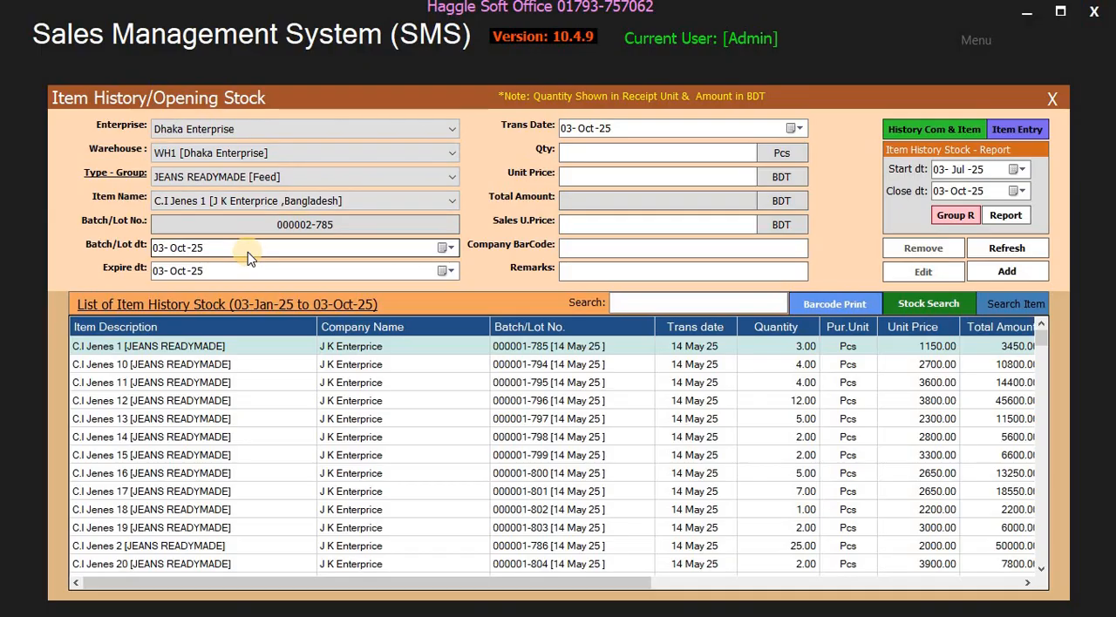
- Return to the Broiler [Feed] group and look through its item names, keeping House Feed (Cercol) 25 KG selected
{"action": "left_click", "coordinate": [233, 181]}
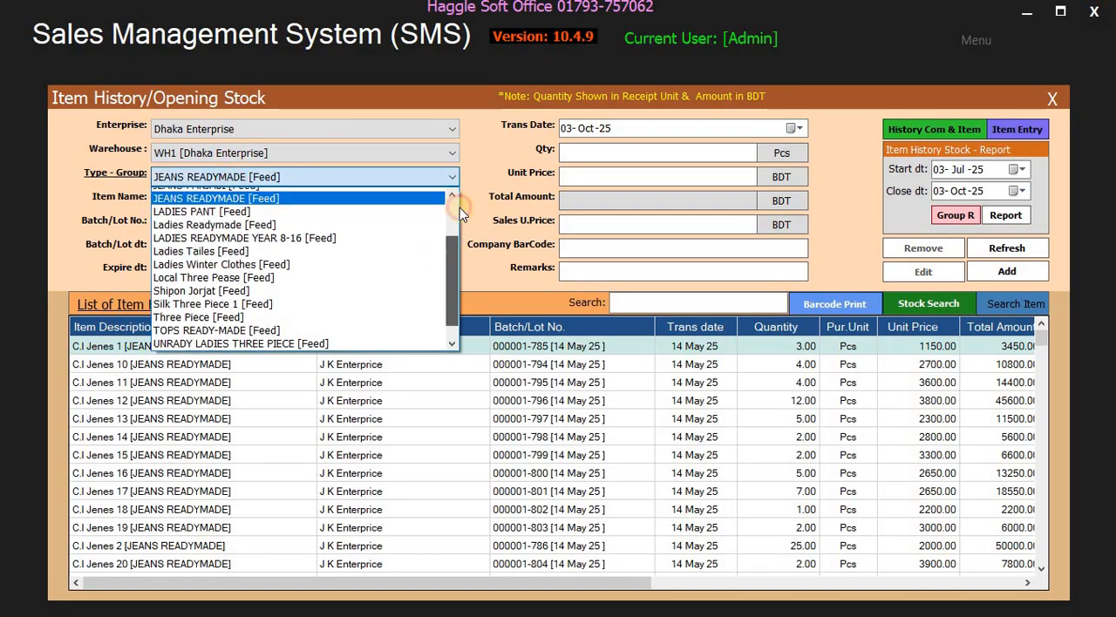
{"action": "scroll", "coordinate": [453, 208], "scroll_direction": "up", "scroll_amount": 2}
{"action": "left_click", "coordinate": [240, 240]}
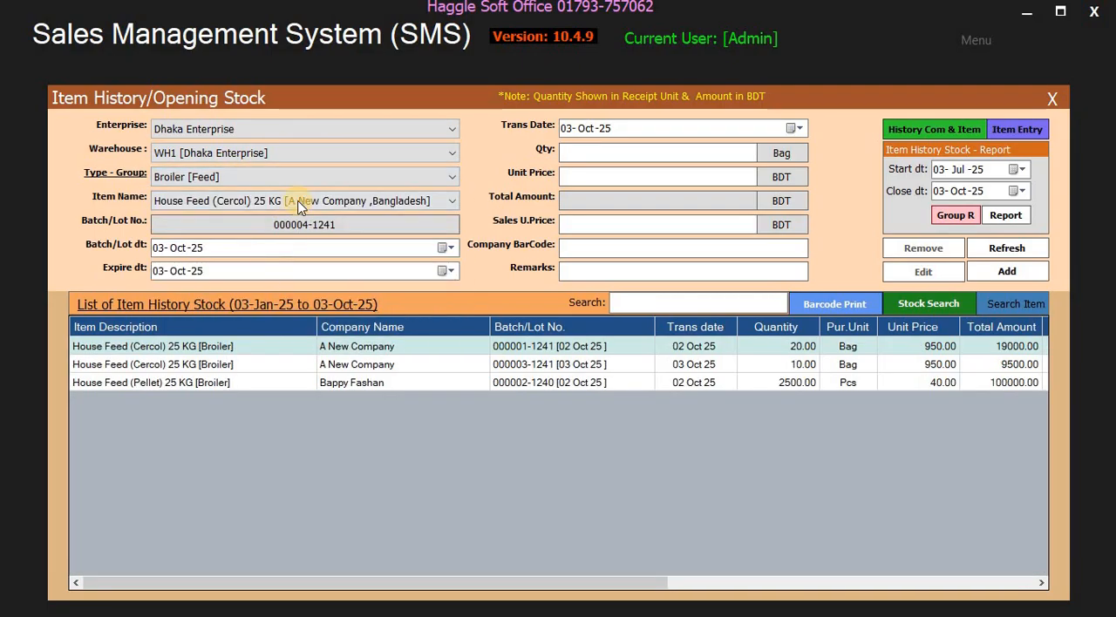
{"action": "left_click", "coordinate": [294, 199]}
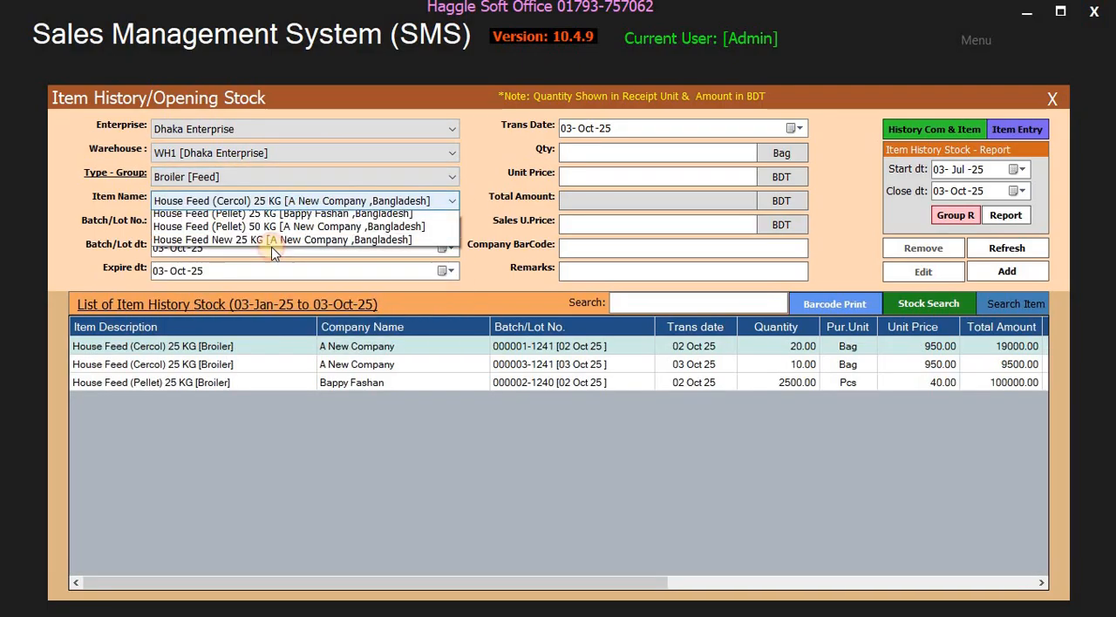
{"action": "left_click", "coordinate": [638, 153]}
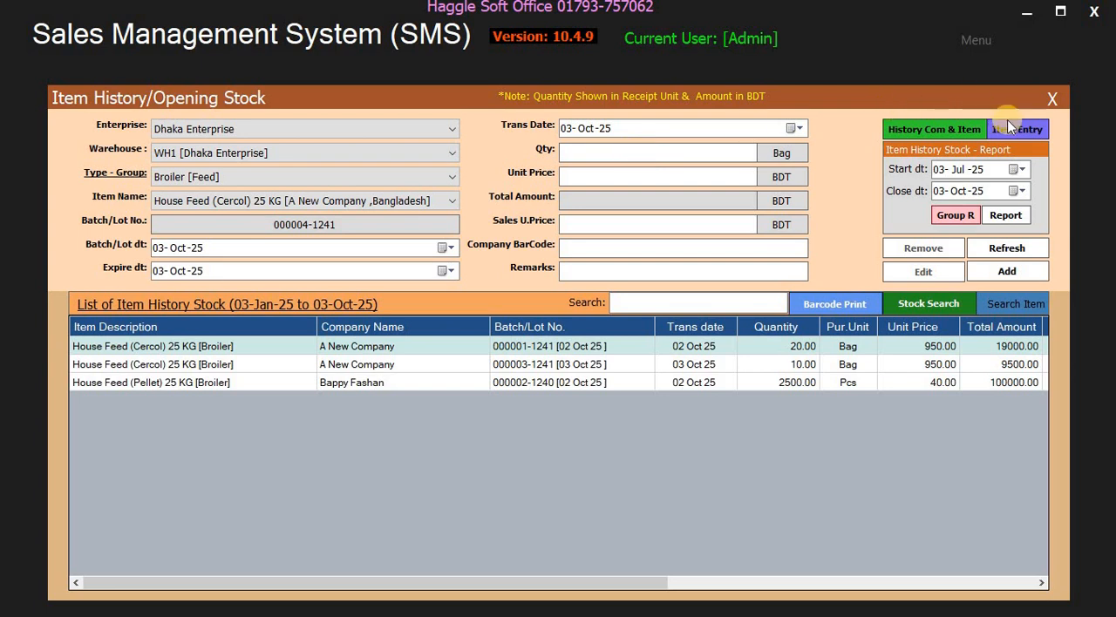
- Leave the opening stock form and show the History Stock - Date Range list of Dhaka Enterprise for 03-Oct-25
{"action": "left_click", "coordinate": [1052, 98]}
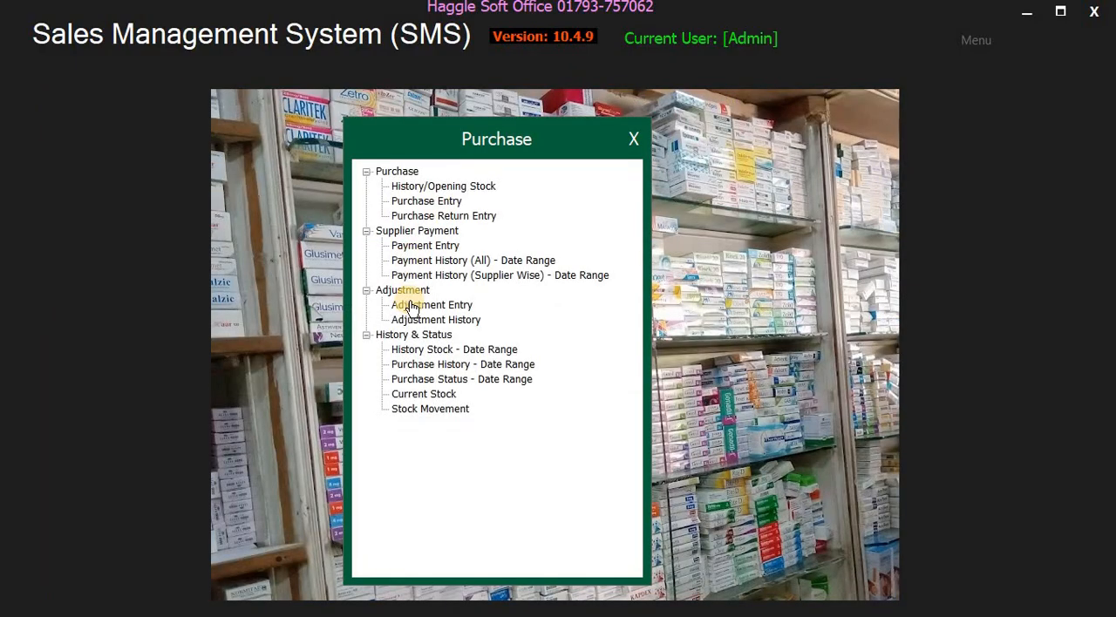
{"action": "left_click", "coordinate": [467, 351]}
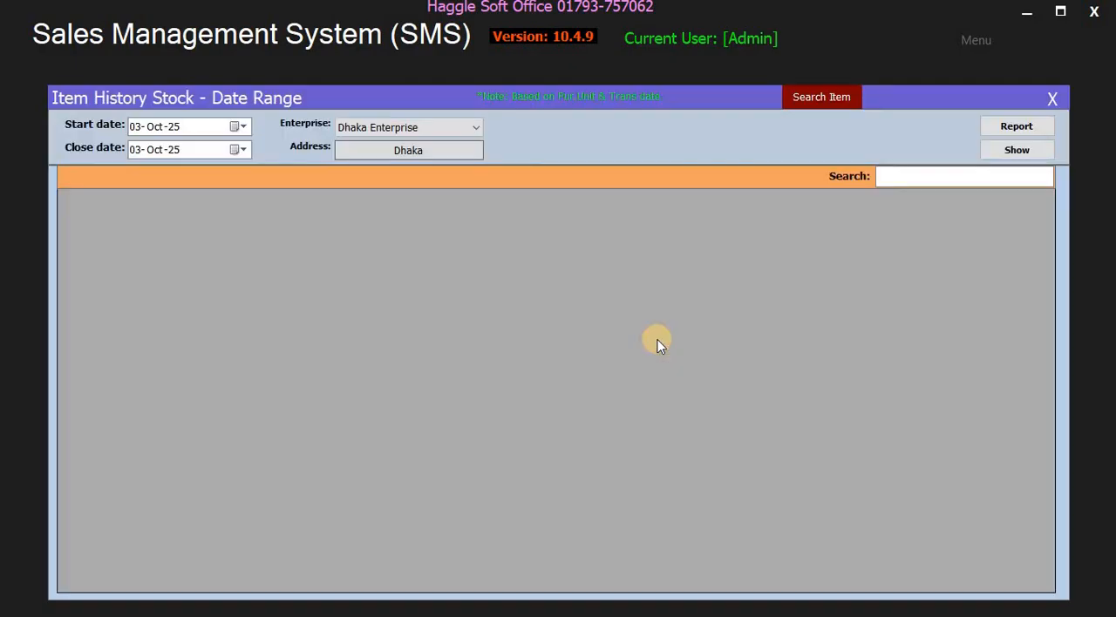
{"action": "left_click", "coordinate": [1019, 150]}
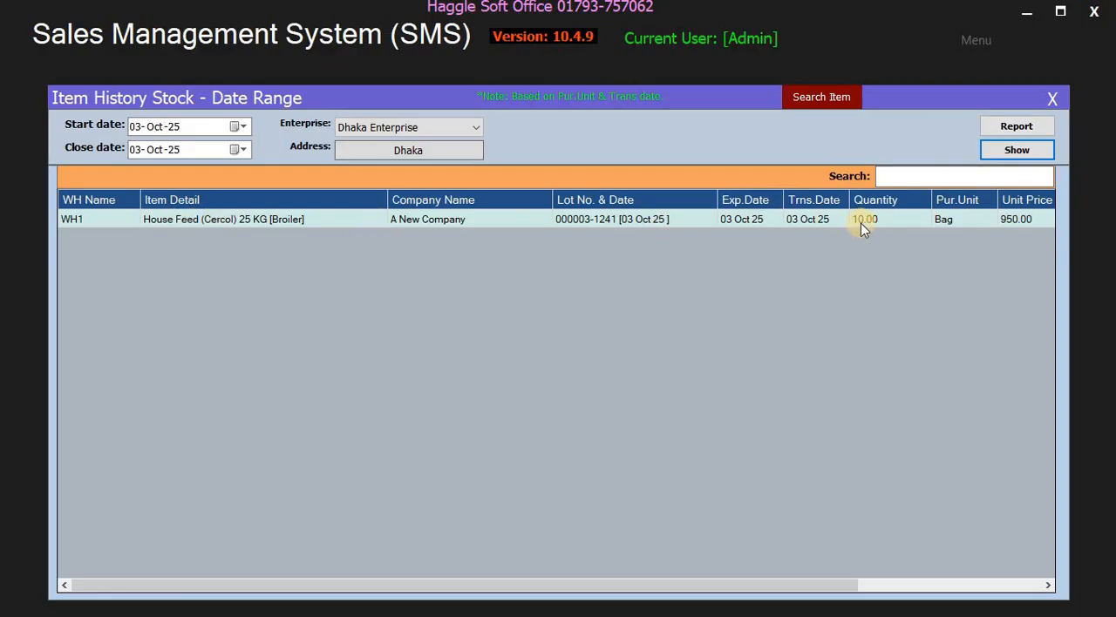
{"action": "left_click_drag", "start_coordinate": [685, 590], "coordinate": [751, 589]}
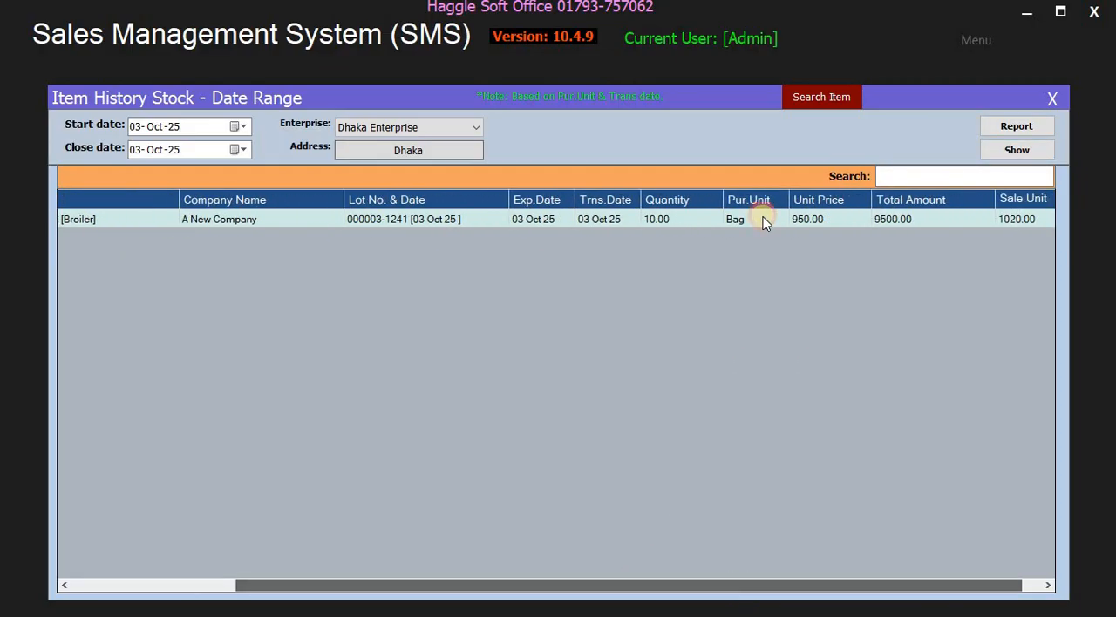
- View the printable stock history report for 03-Oct-25 in a maximized window, then close it
{"action": "left_click", "coordinate": [1039, 126]}
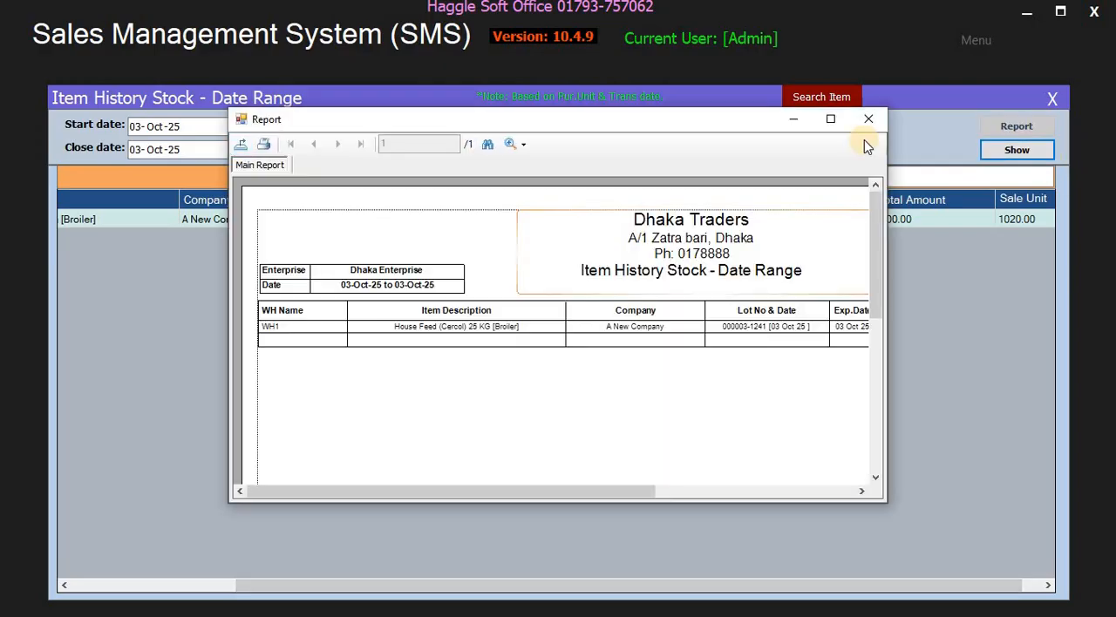
{"action": "left_click", "coordinate": [832, 119]}
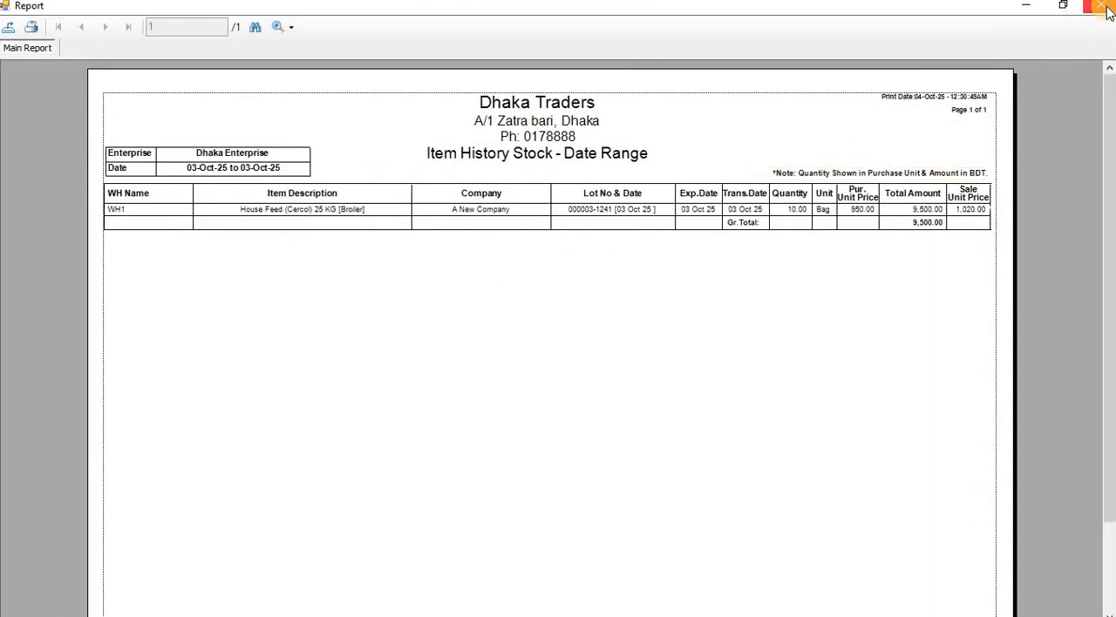
{"action": "left_click", "coordinate": [1102, 7]}
- Set the start date to 03-Jan-25, list the stock history, and view its report in a maximized window
{"action": "left_click", "coordinate": [154, 126]}
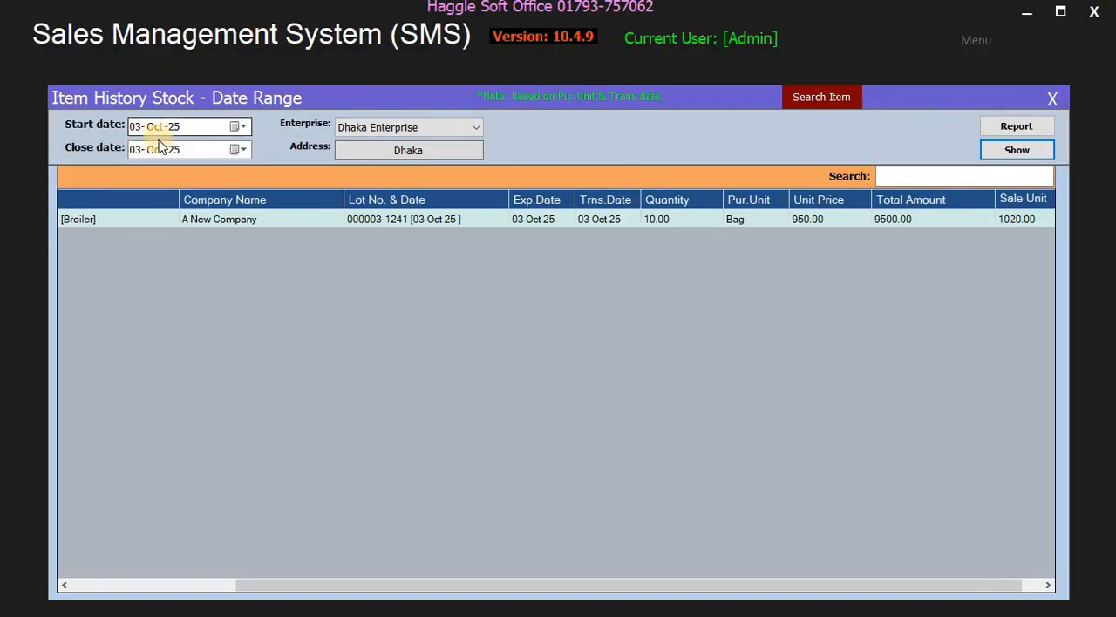
{"action": "type", "text": "1"}
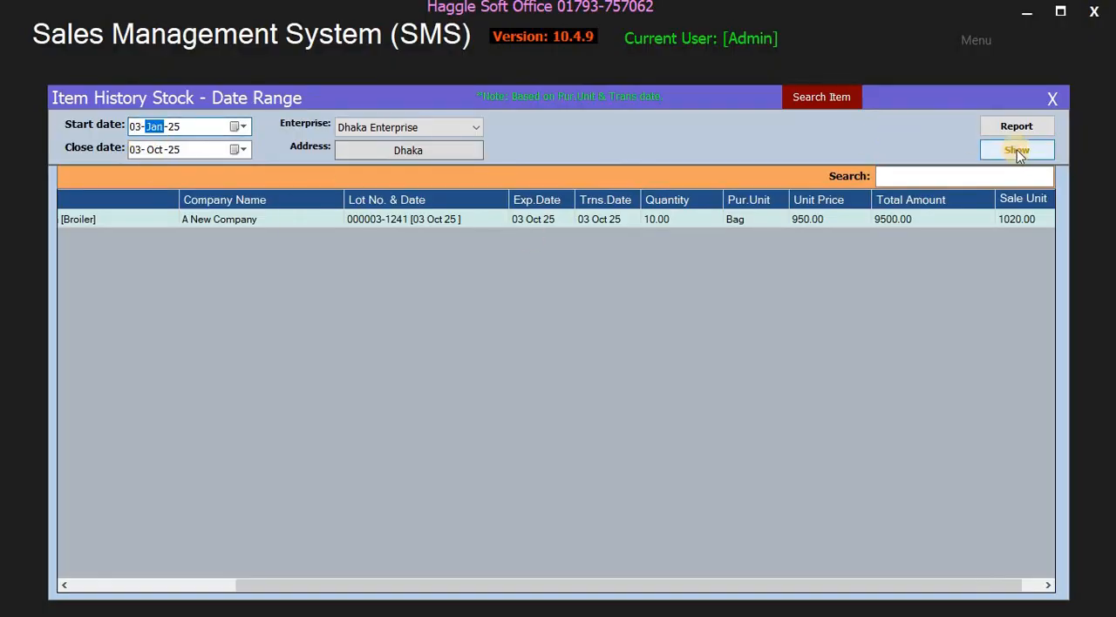
{"action": "left_click", "coordinate": [1016, 150]}
{"action": "left_click", "coordinate": [1016, 126]}
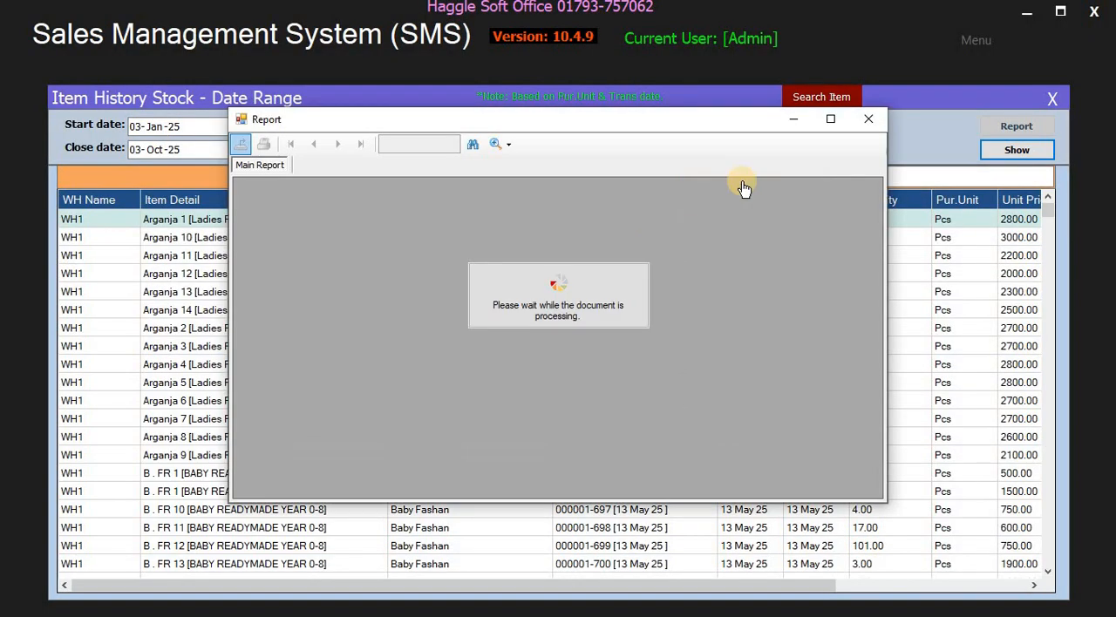
{"action": "left_click", "coordinate": [830, 118]}
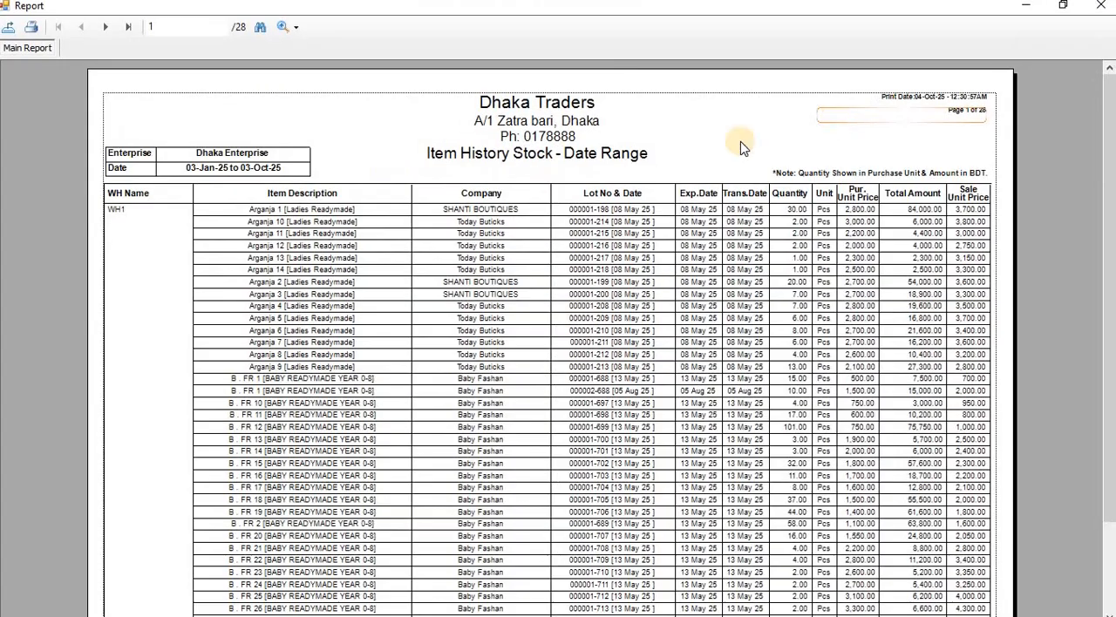
- Close the stock history report and its date-range list, and open the History/Opening Stock form
{"action": "left_click", "coordinate": [1101, 6]}
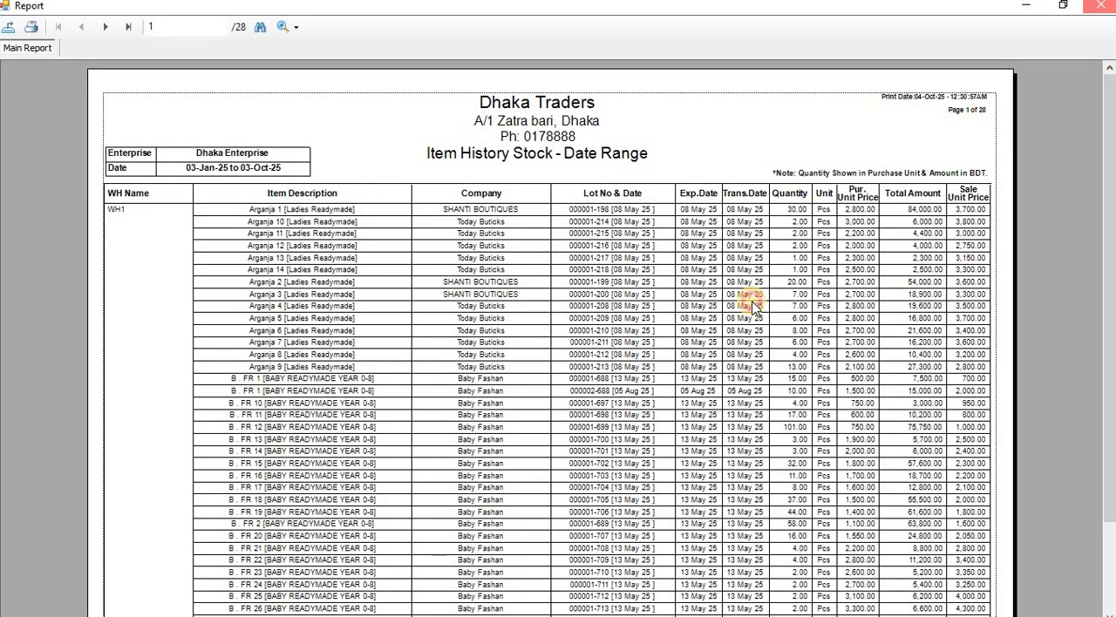
{"action": "left_click", "coordinate": [1052, 97]}
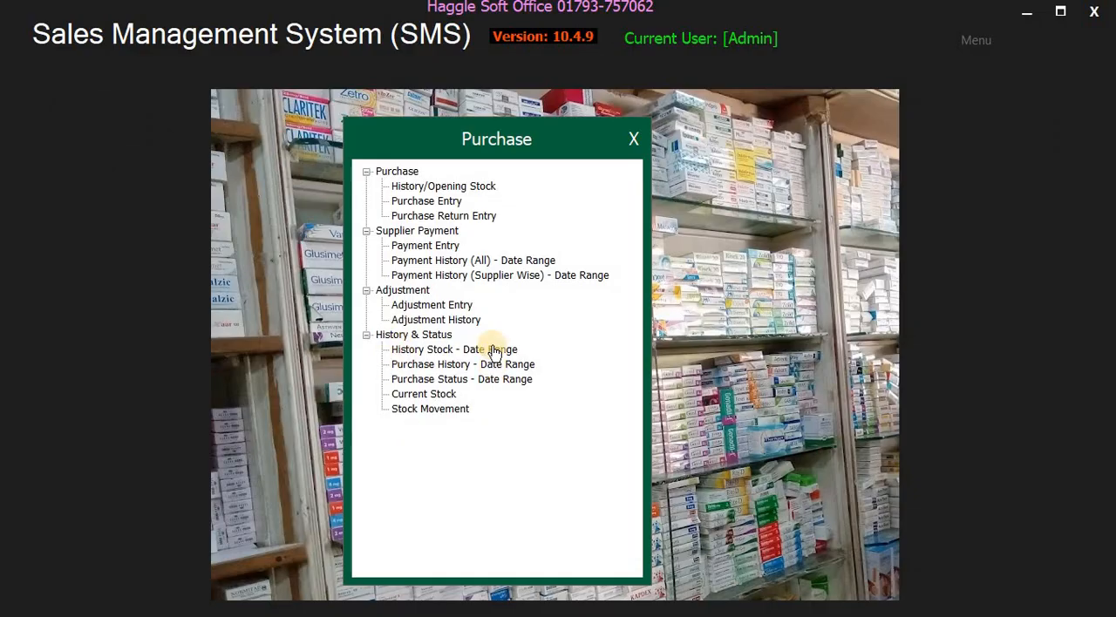
{"action": "left_click", "coordinate": [492, 186]}
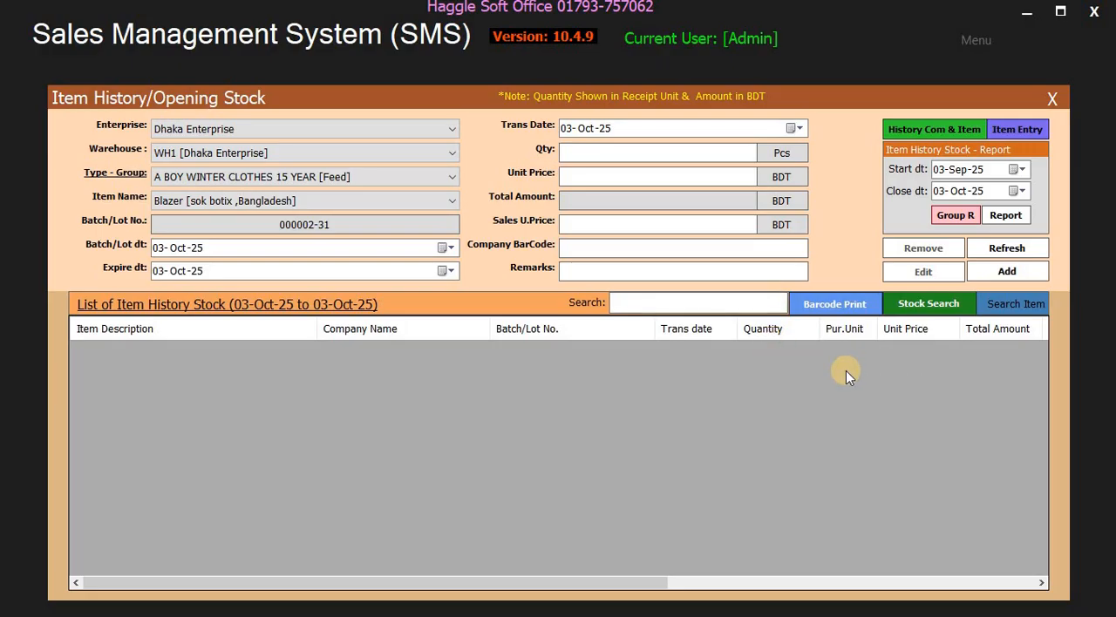
- Open the company and item wise stock history window and set its start date to 03-Jan-25
{"action": "left_click", "coordinate": [951, 131]}
{"action": "left_click_drag", "start_coordinate": [632, 129], "coordinate": [633, 243]}
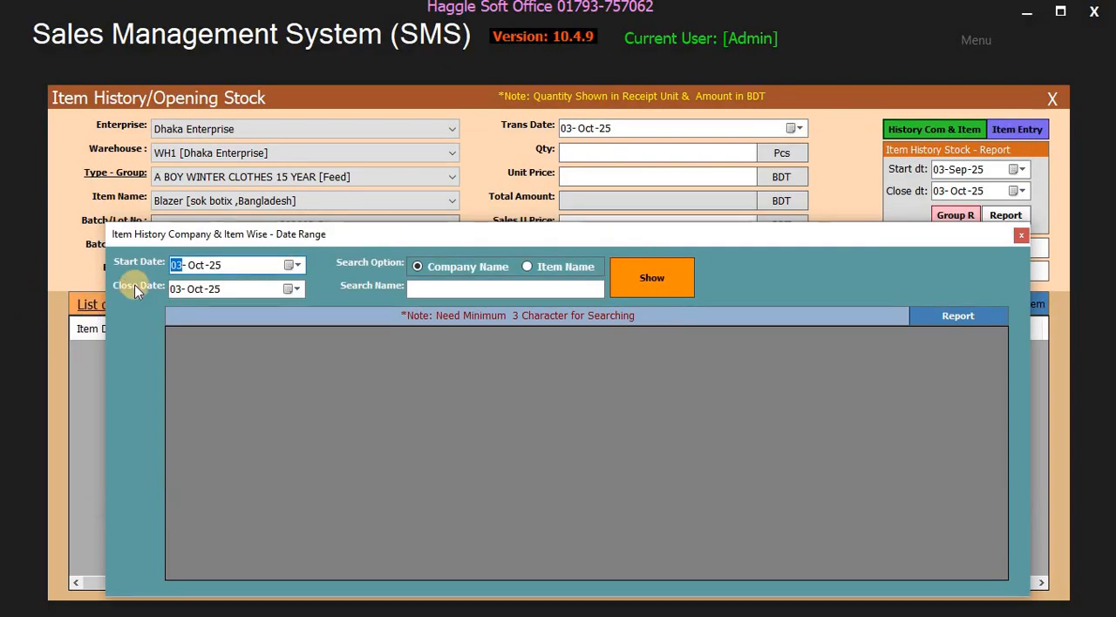
{"action": "left_click", "coordinate": [196, 261]}
{"action": "type", "text": "1"}
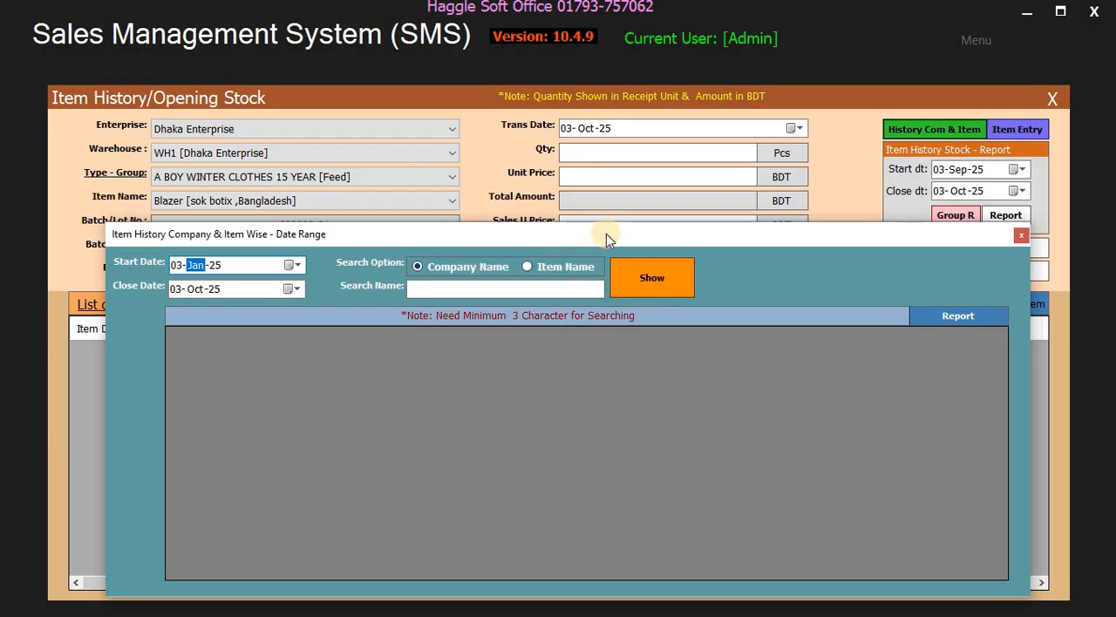
{"action": "left_click_drag", "start_coordinate": [606, 234], "coordinate": [605, 314]}
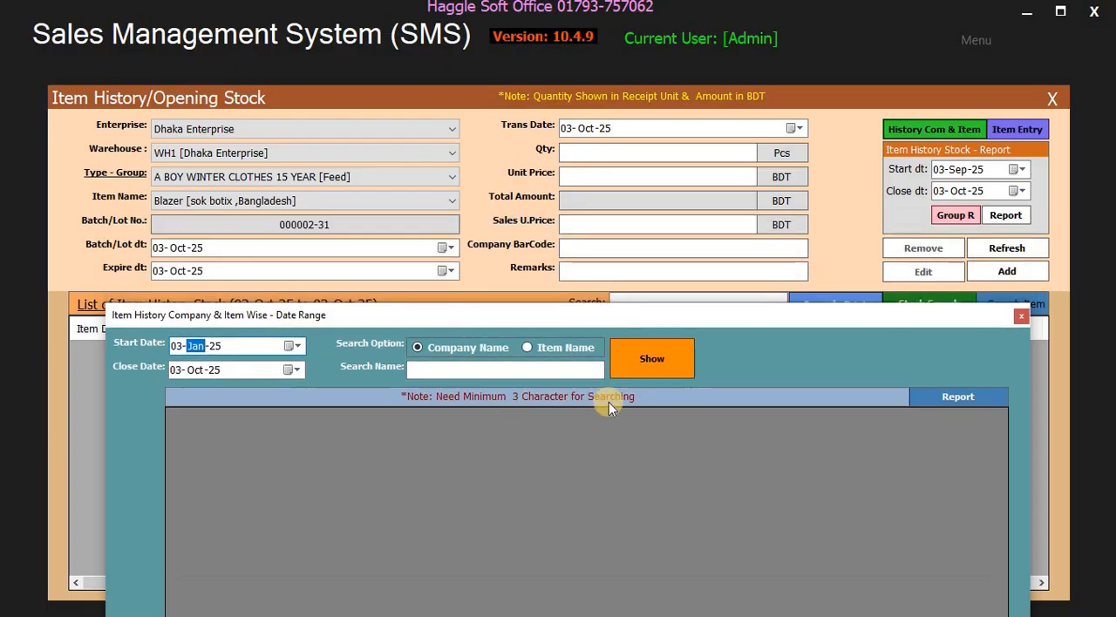
{"action": "left_click_drag", "start_coordinate": [646, 316], "coordinate": [683, 251]}
- Search the stock history by item name for "house" and show the matching records
{"action": "left_click", "coordinate": [537, 305]}
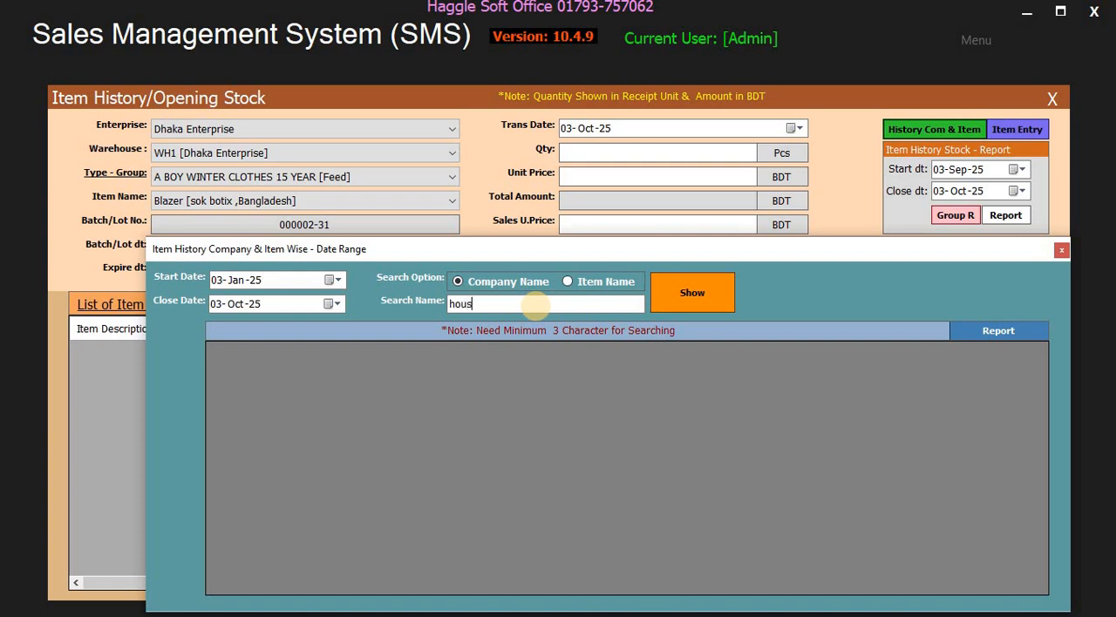
{"action": "left_click", "coordinate": [568, 281]}
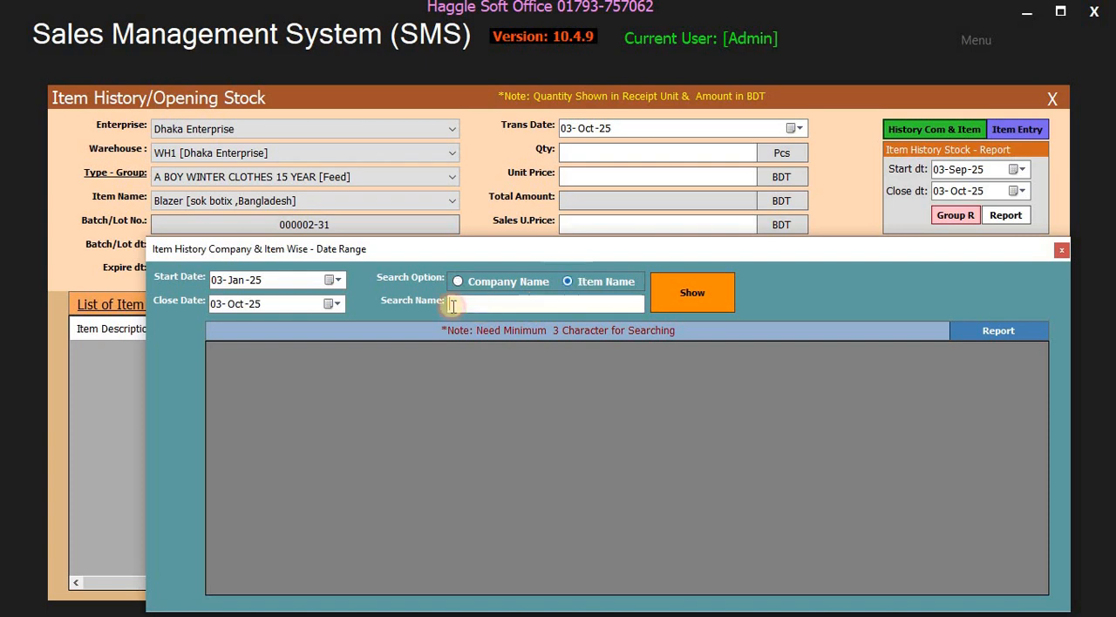
{"action": "left_click", "coordinate": [235, 281]}
{"action": "left_click", "coordinate": [529, 307]}
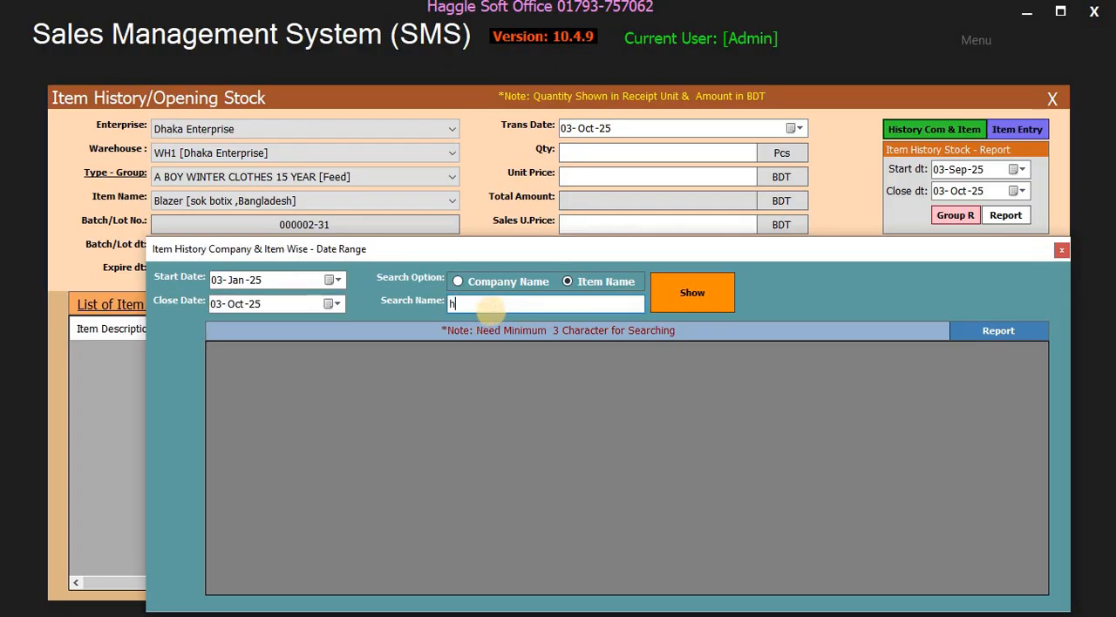
{"action": "type", "text": "house"}
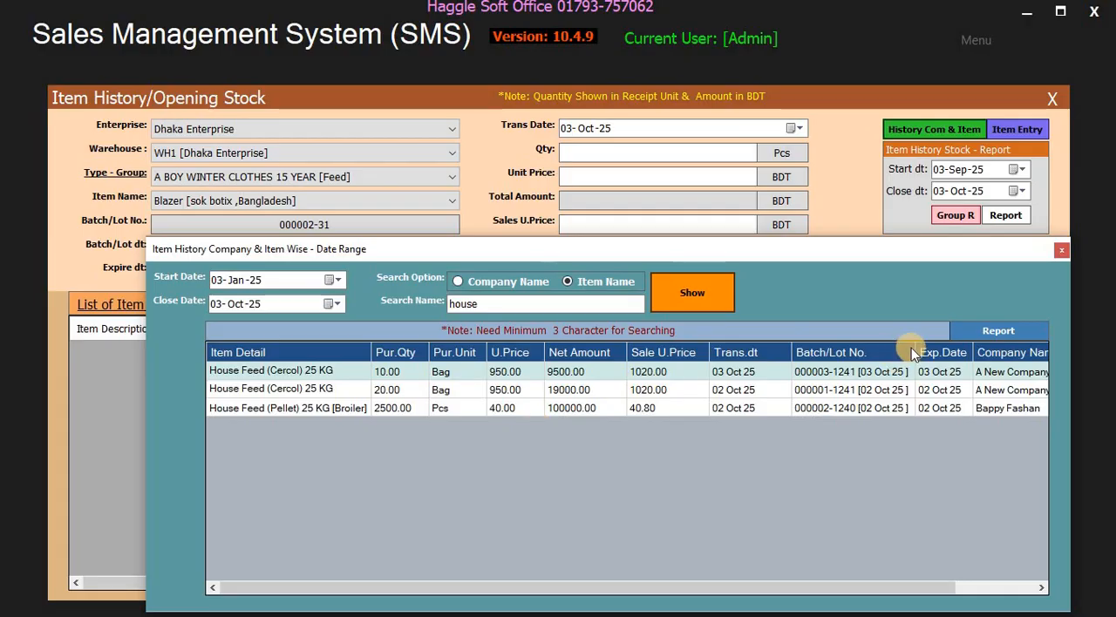
- View the Item History Stock report for the search in a maximized window, then close it and the company and item wise history window
{"action": "left_click", "coordinate": [994, 333]}
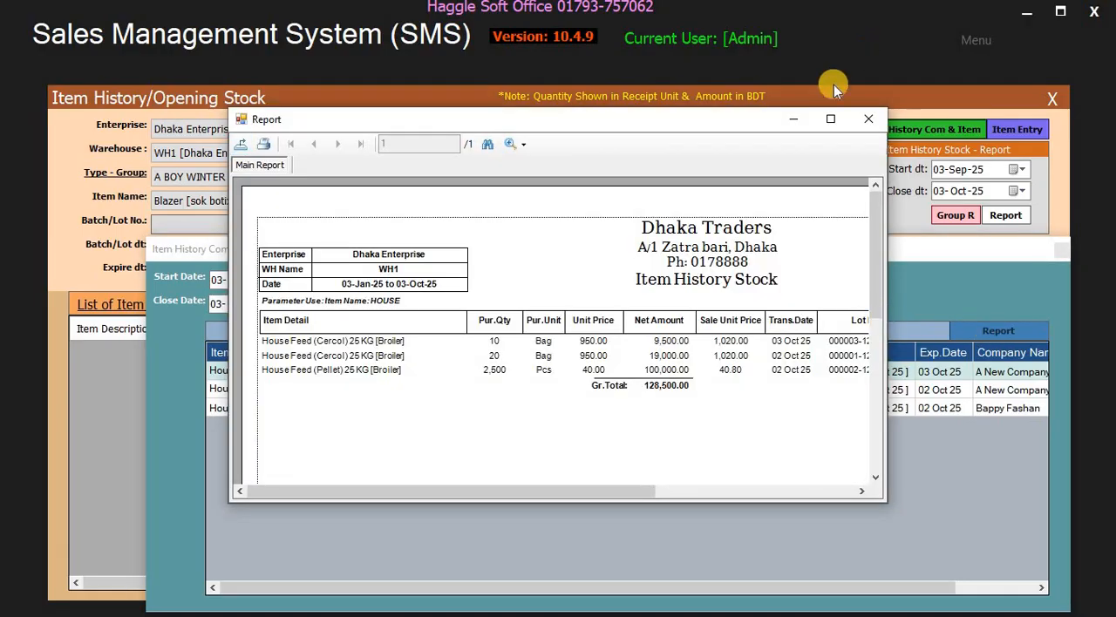
{"action": "left_click", "coordinate": [831, 120]}
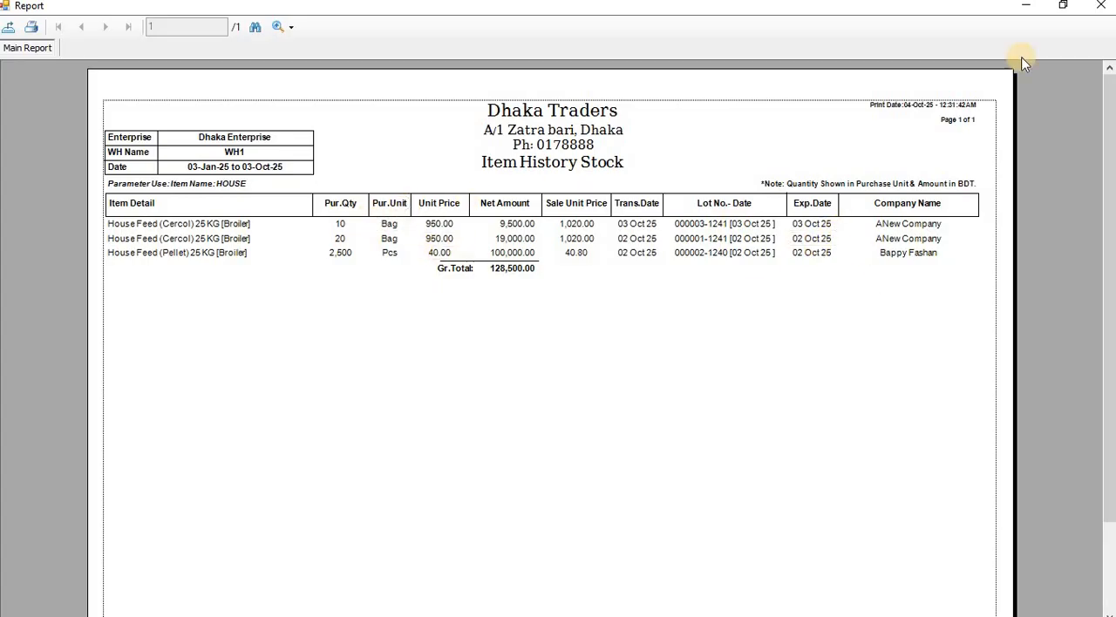
{"action": "left_click", "coordinate": [1100, 7]}
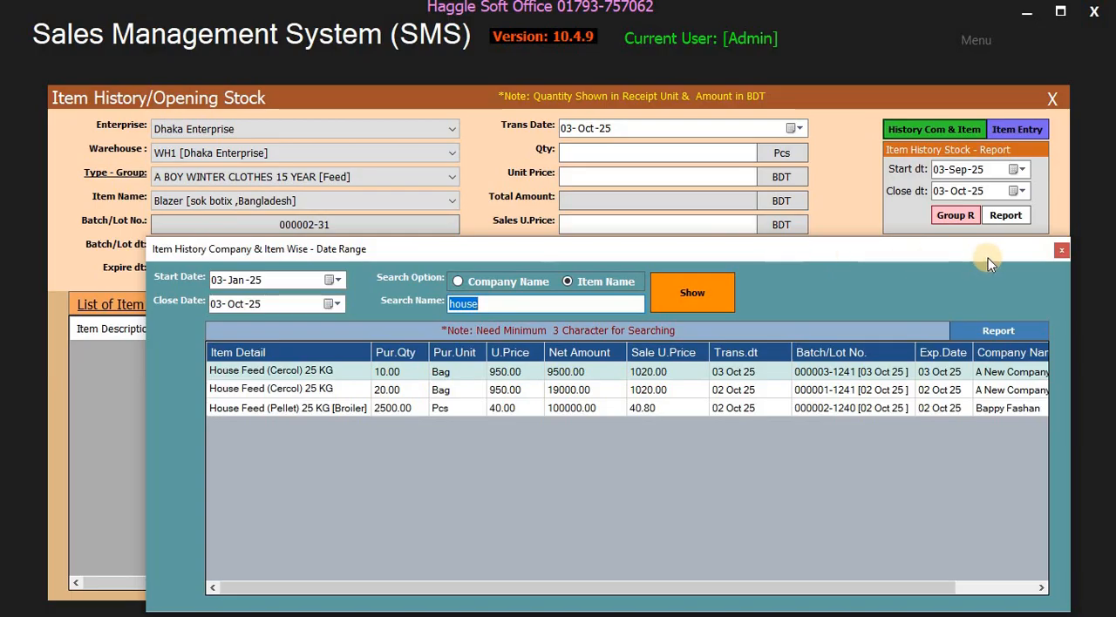
{"action": "left_click", "coordinate": [501, 287]}
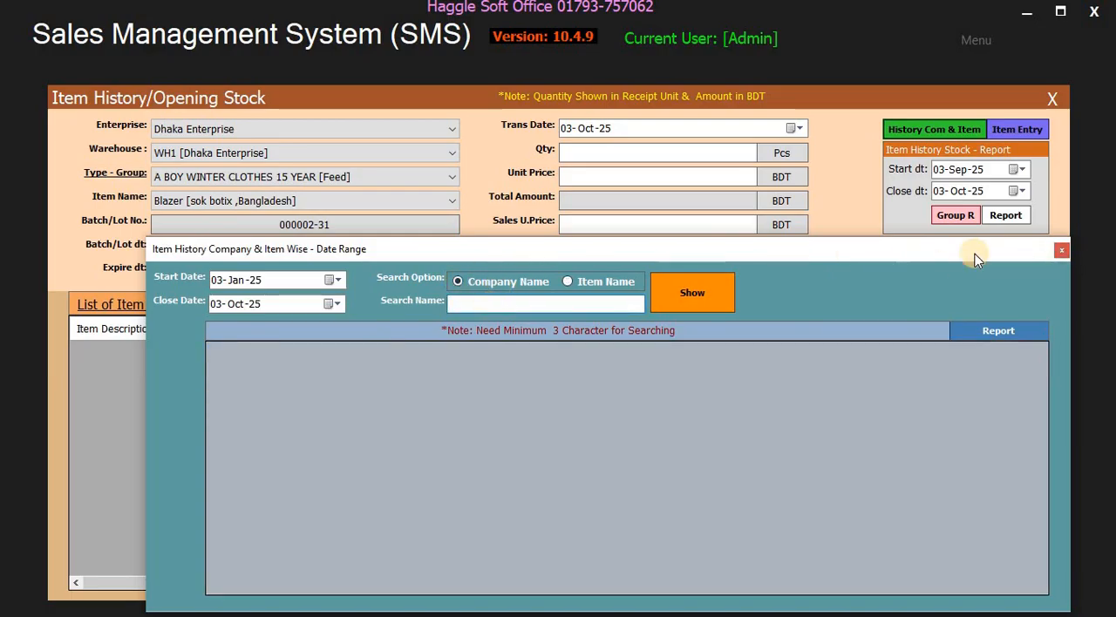
{"action": "left_click", "coordinate": [1060, 251]}
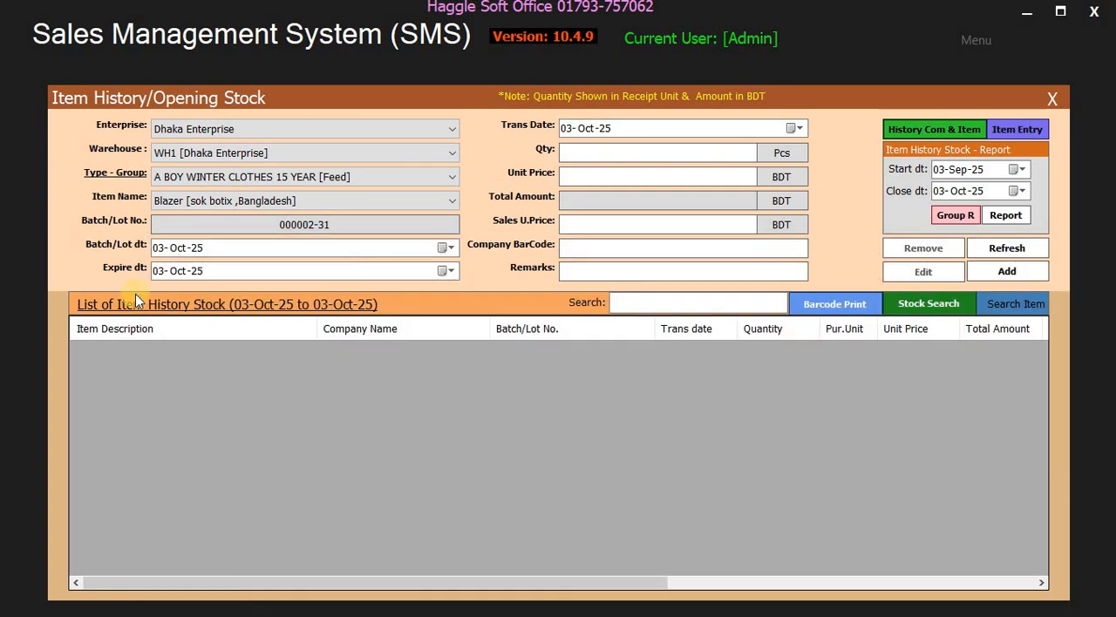
- List the item history stock from 03-Jan-25 to 03-Oct-25 for the Broiler [Feed] group
{"action": "left_click", "coordinate": [185, 305]}
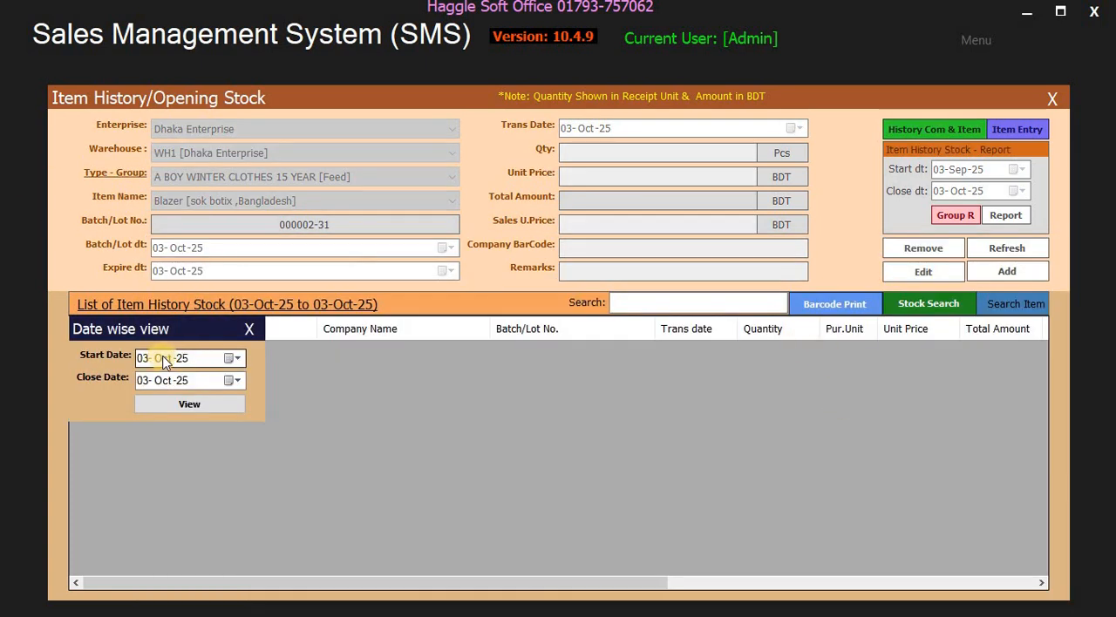
{"action": "left_click", "coordinate": [163, 359]}
{"action": "type", "text": "1"}
{"action": "left_click", "coordinate": [207, 402]}
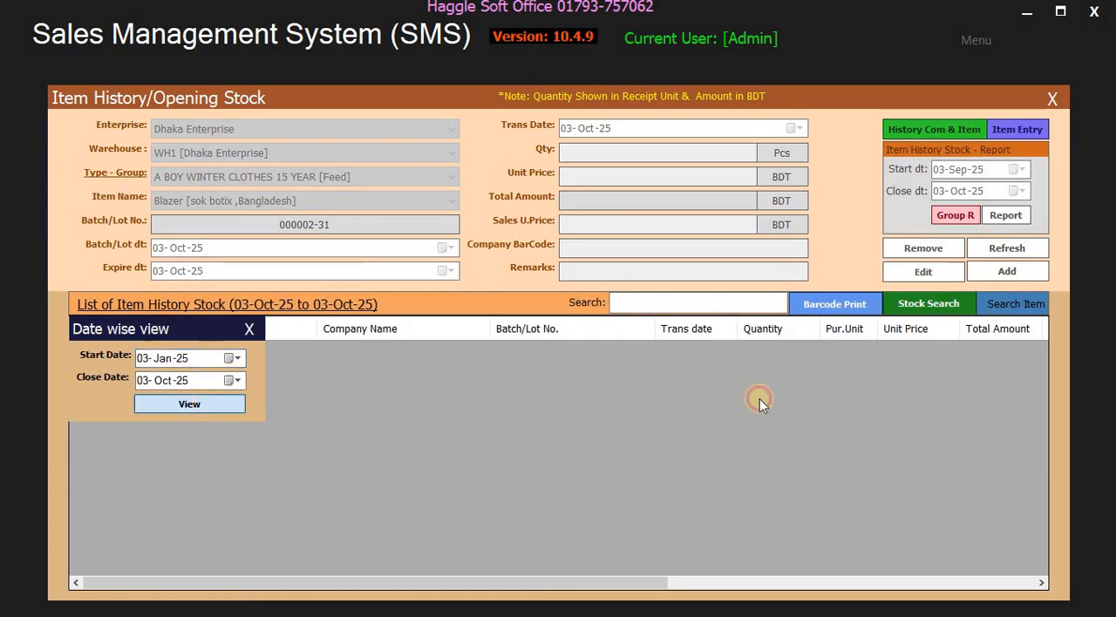
{"action": "left_click", "coordinate": [241, 177]}
{"action": "left_click", "coordinate": [209, 233]}
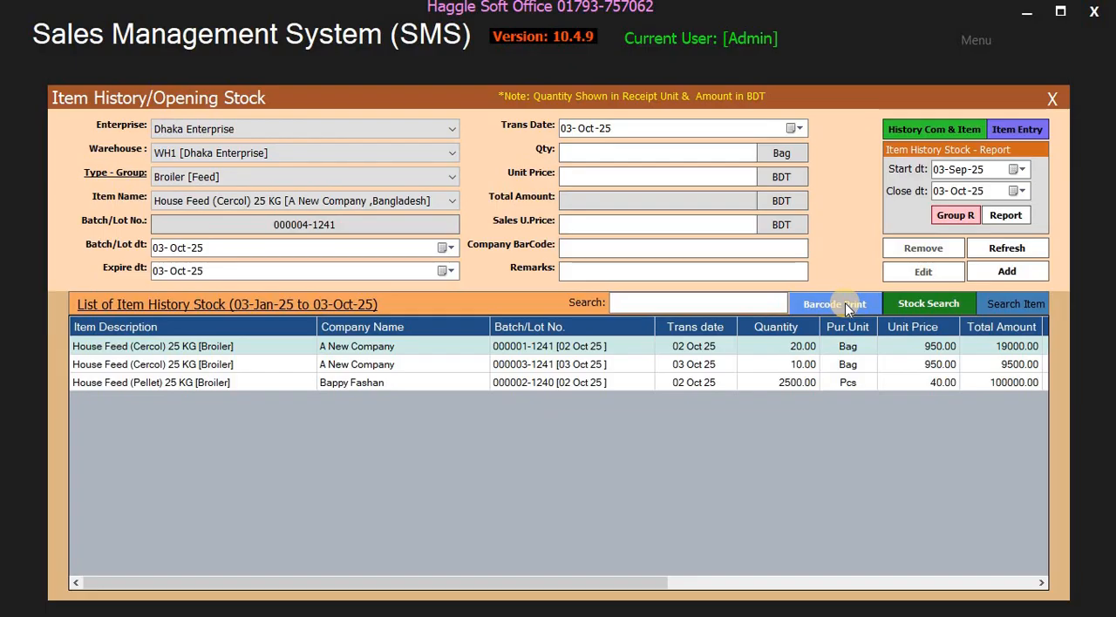
- Open the barcode printing window and show the stock for the item name "house"
{"action": "left_click", "coordinate": [776, 305]}
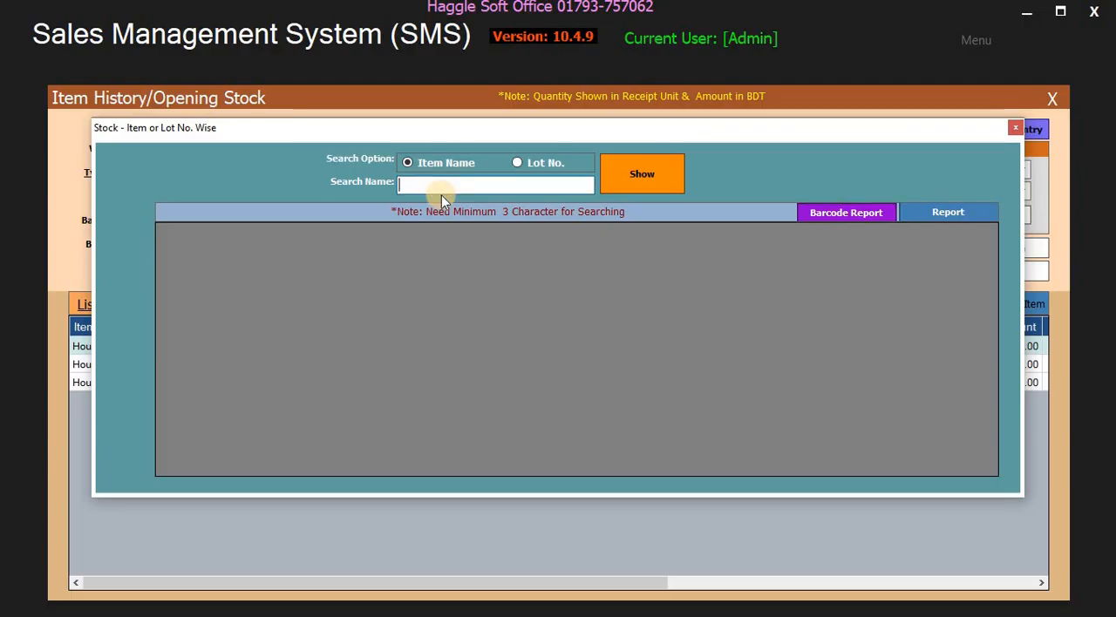
{"action": "type", "text": "house"}
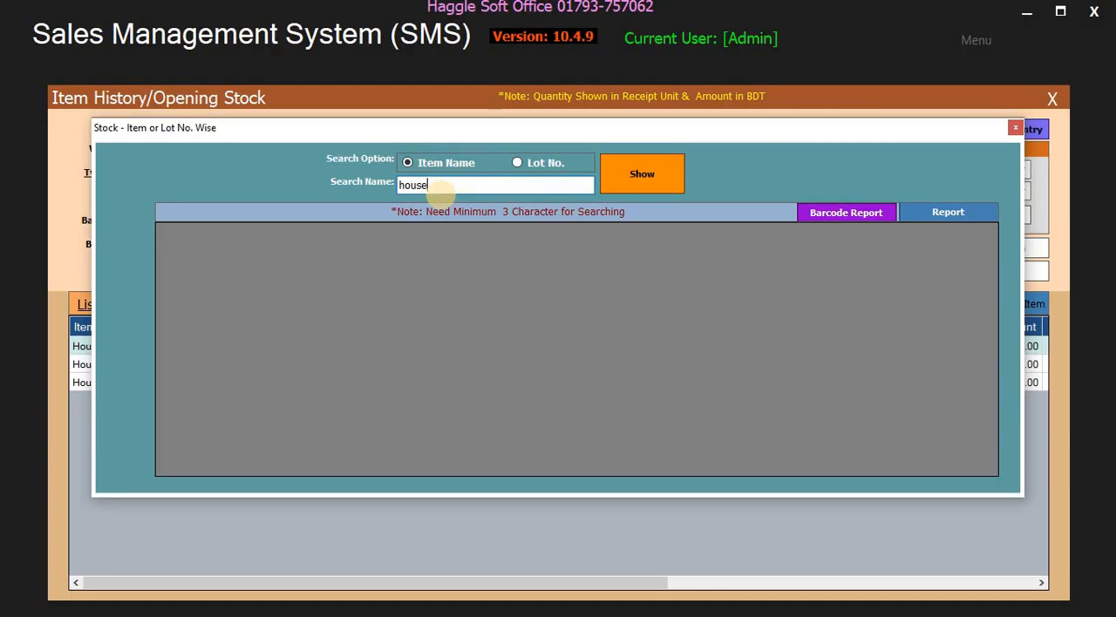
{"action": "left_click", "coordinate": [636, 175]}
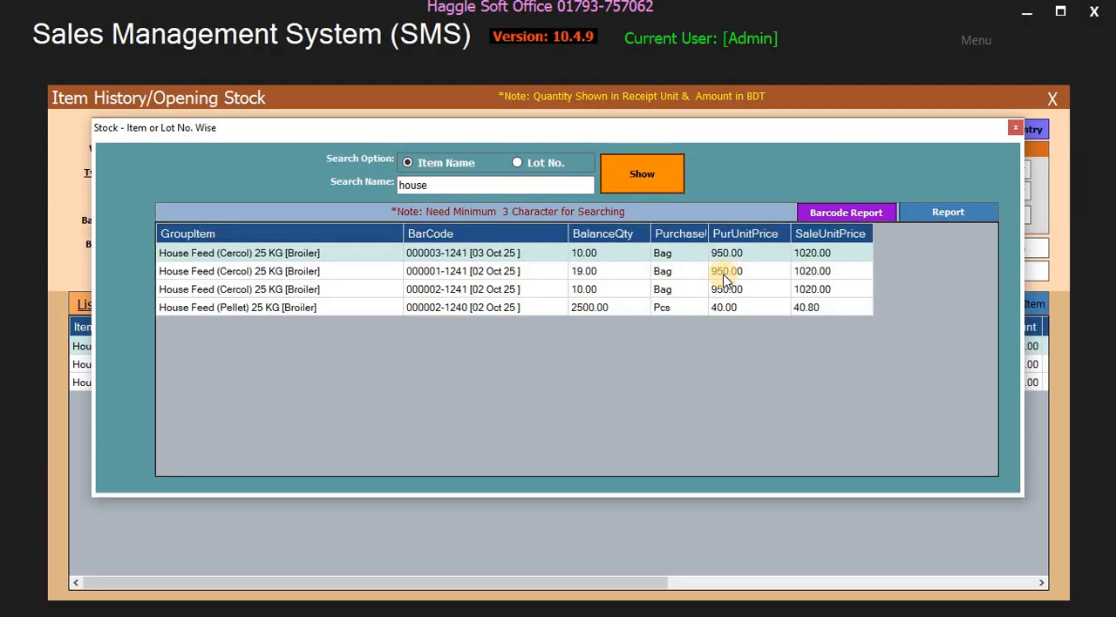
- View the barcode report and the Current Stock - Item wise report in maximized windows, then close them and the barcode printing window
{"action": "left_click", "coordinate": [854, 212]}
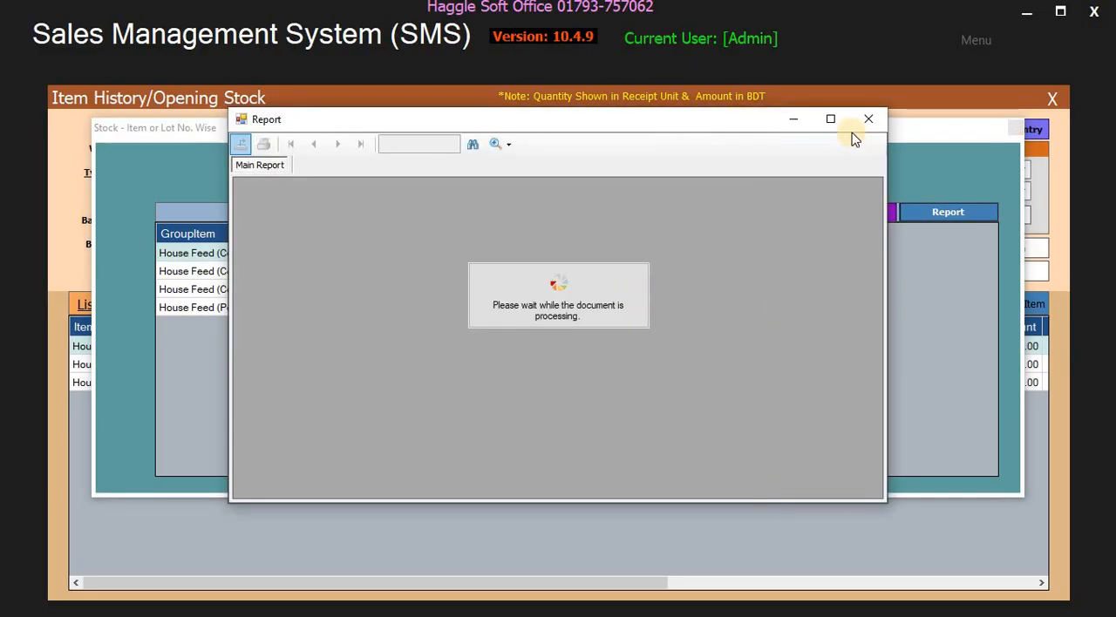
{"action": "left_click", "coordinate": [830, 119]}
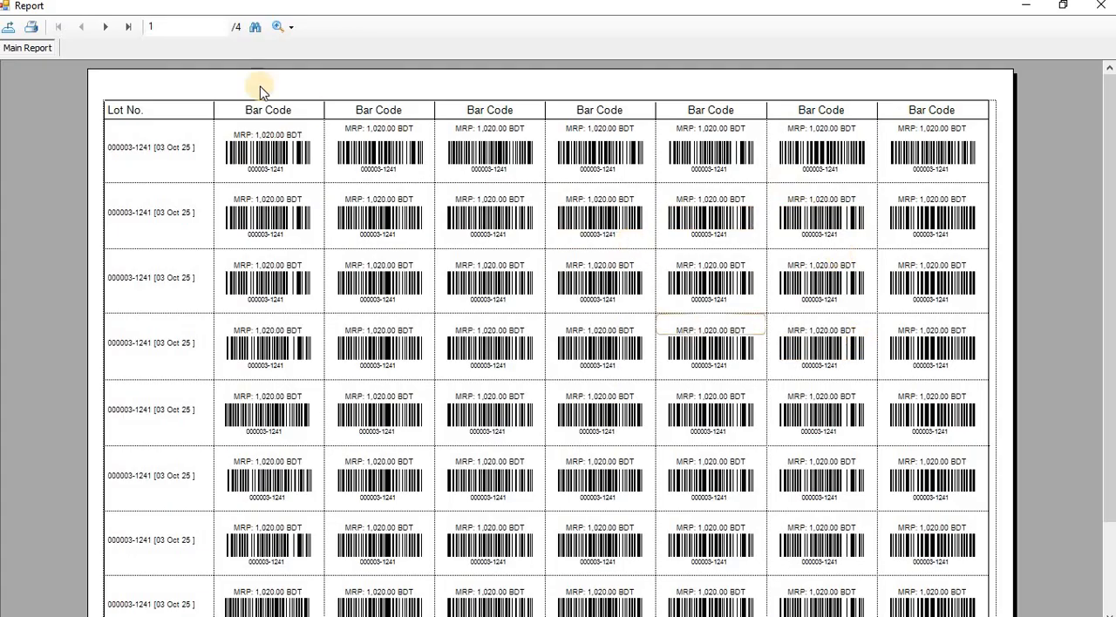
{"action": "left_click", "coordinate": [1105, 13]}
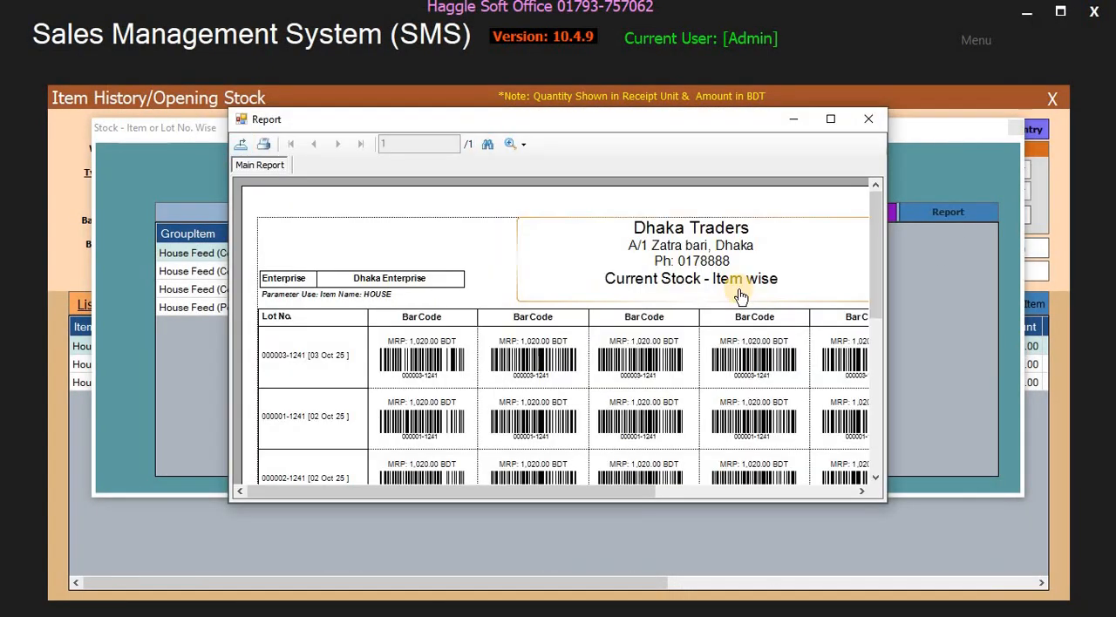
{"action": "left_click", "coordinate": [831, 121]}
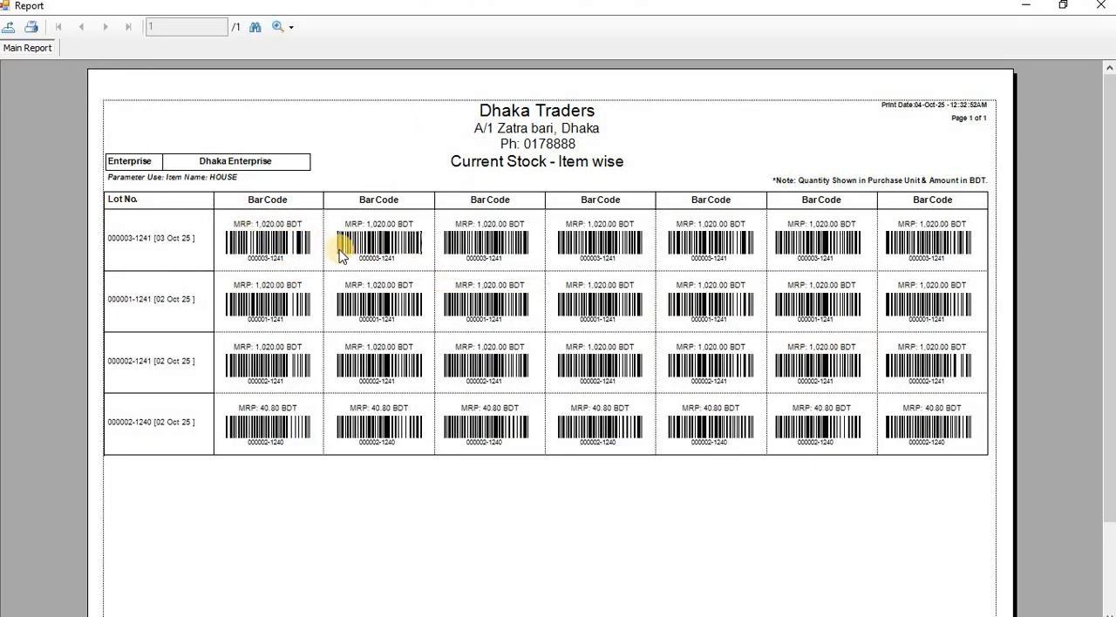
{"action": "left_click", "coordinate": [1100, 7]}
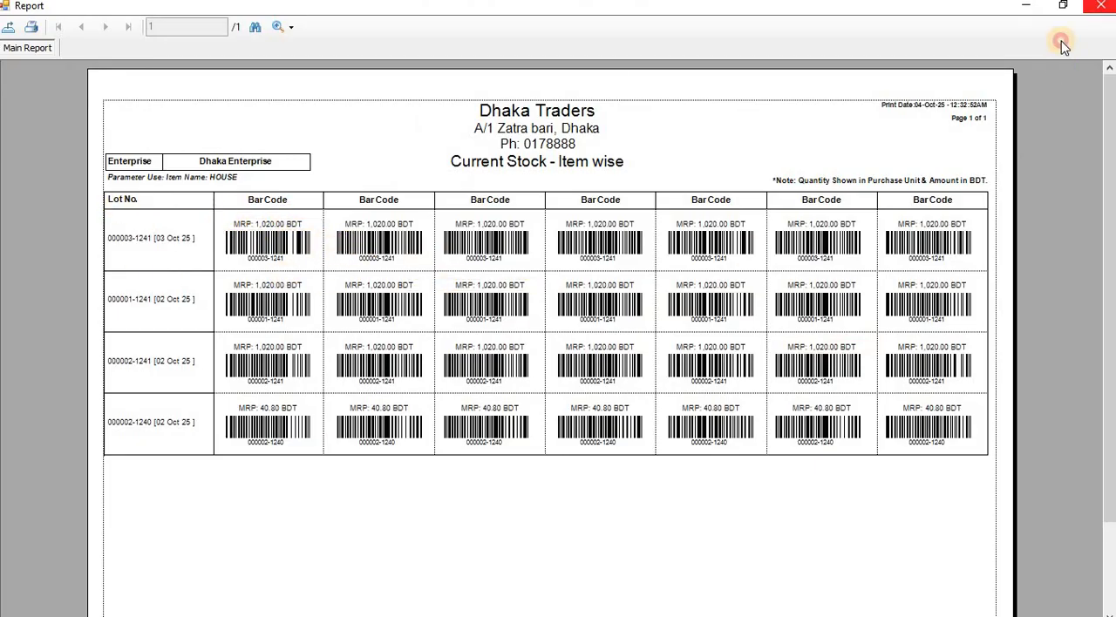
{"action": "left_click", "coordinate": [1016, 129]}
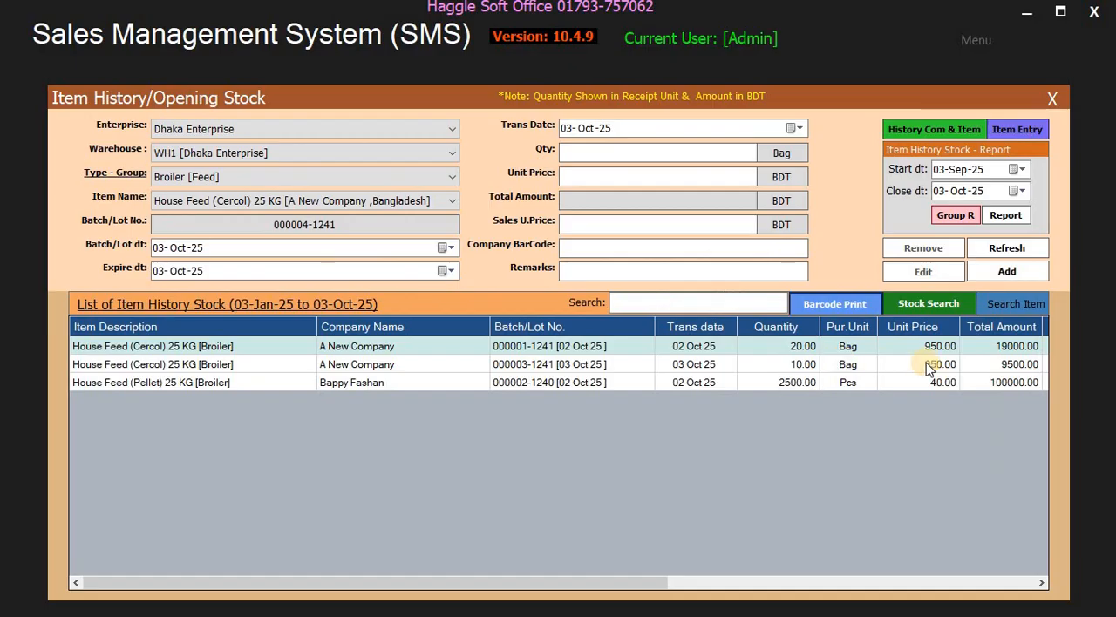
- Show the company or item wise stock search window, then close it and return to the item history list
{"action": "left_click", "coordinate": [930, 305]}
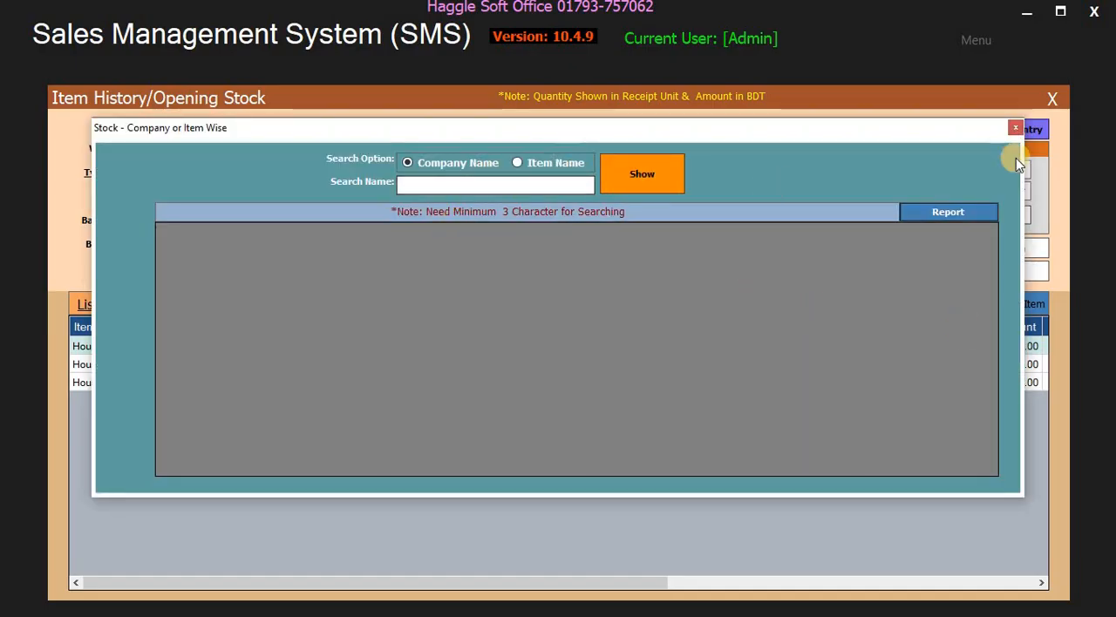
{"action": "left_click", "coordinate": [1015, 128]}
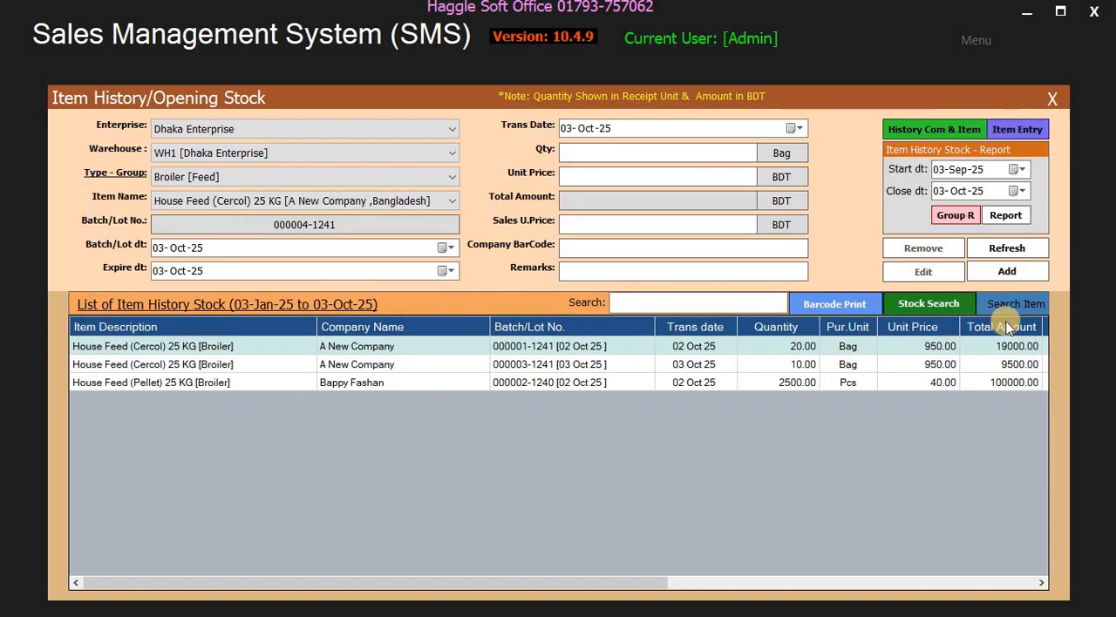
{"action": "left_click", "coordinate": [645, 302]}
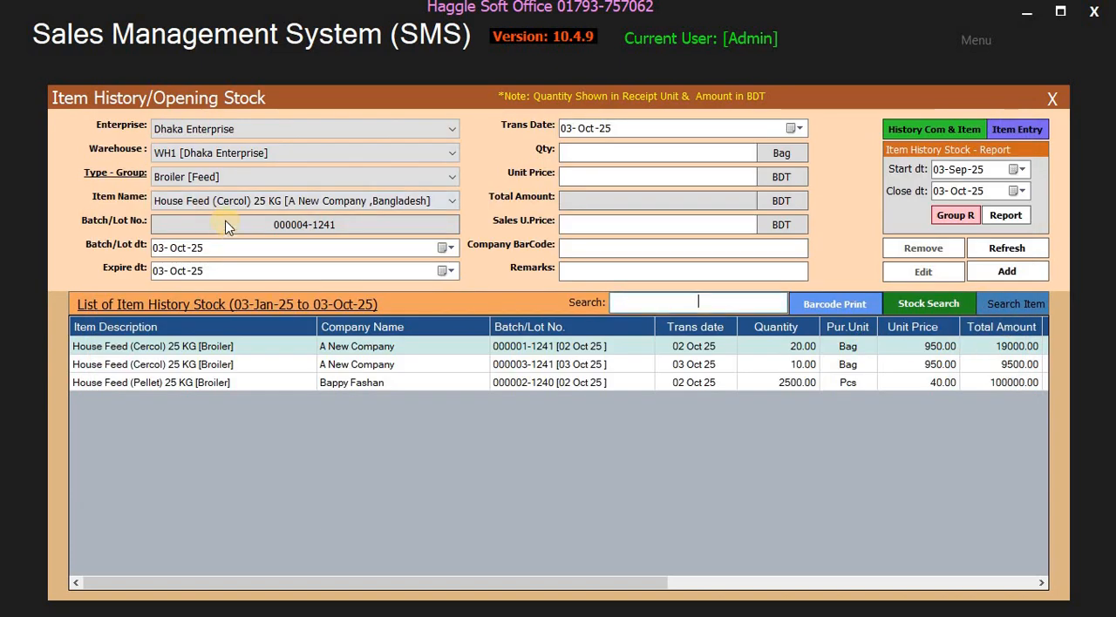
- List the history stock for the A BOY WINTER CLOTHES 15 YEAR [Feed] group, then for BABY READYMADE YEAR 0-8 [Feed]
{"action": "left_click", "coordinate": [223, 178]}
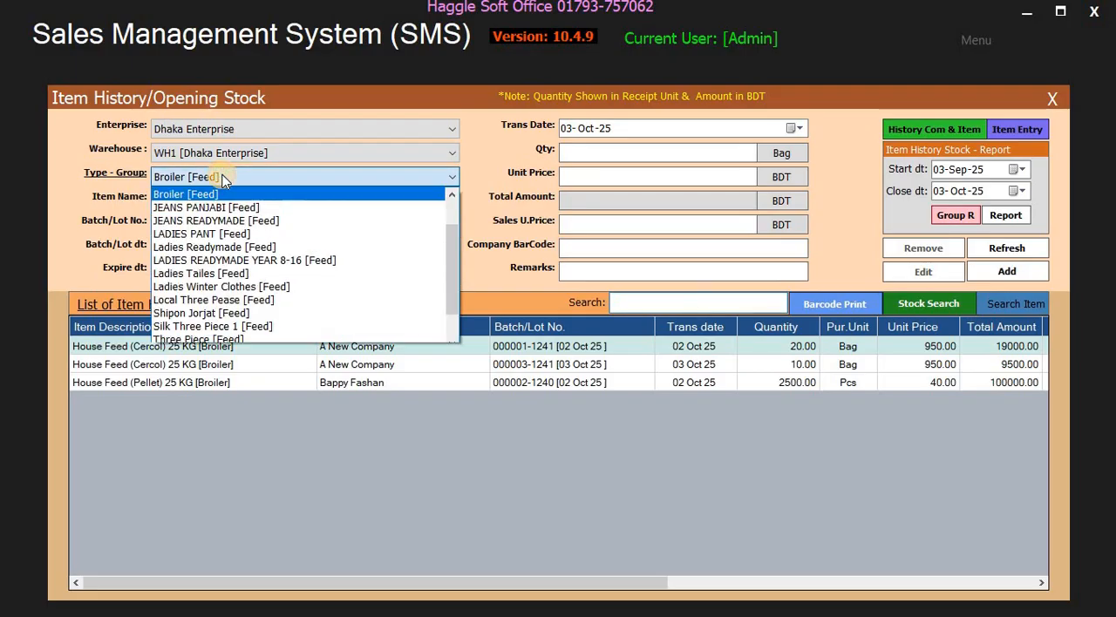
{"action": "left_click_drag", "start_coordinate": [454, 242], "coordinate": [454, 196]}
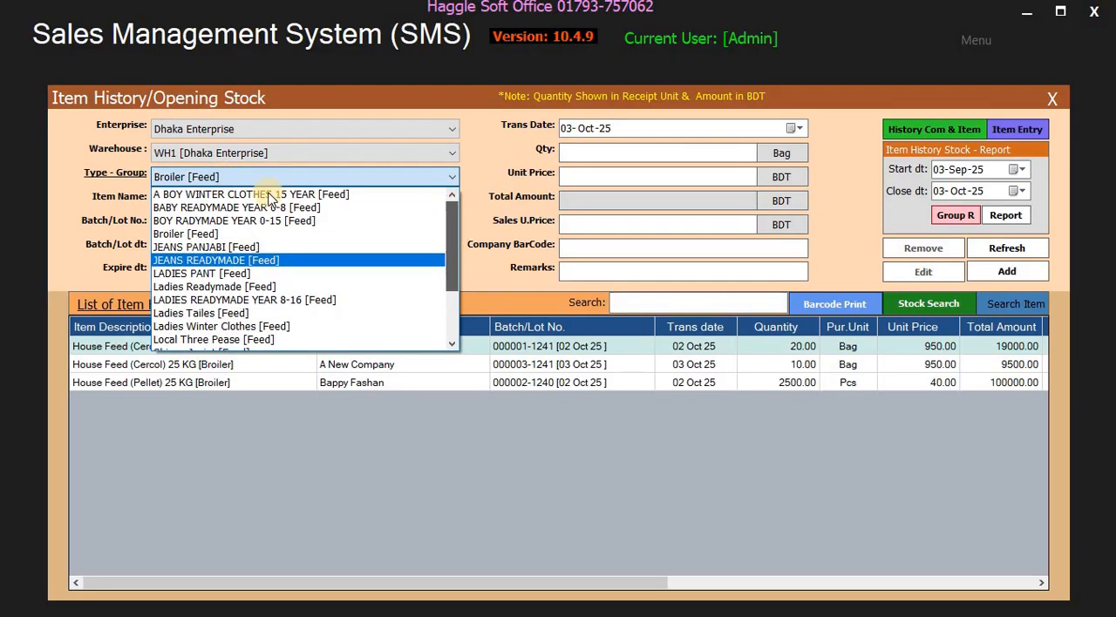
{"action": "left_click", "coordinate": [262, 193]}
{"action": "left_click", "coordinate": [268, 179]}
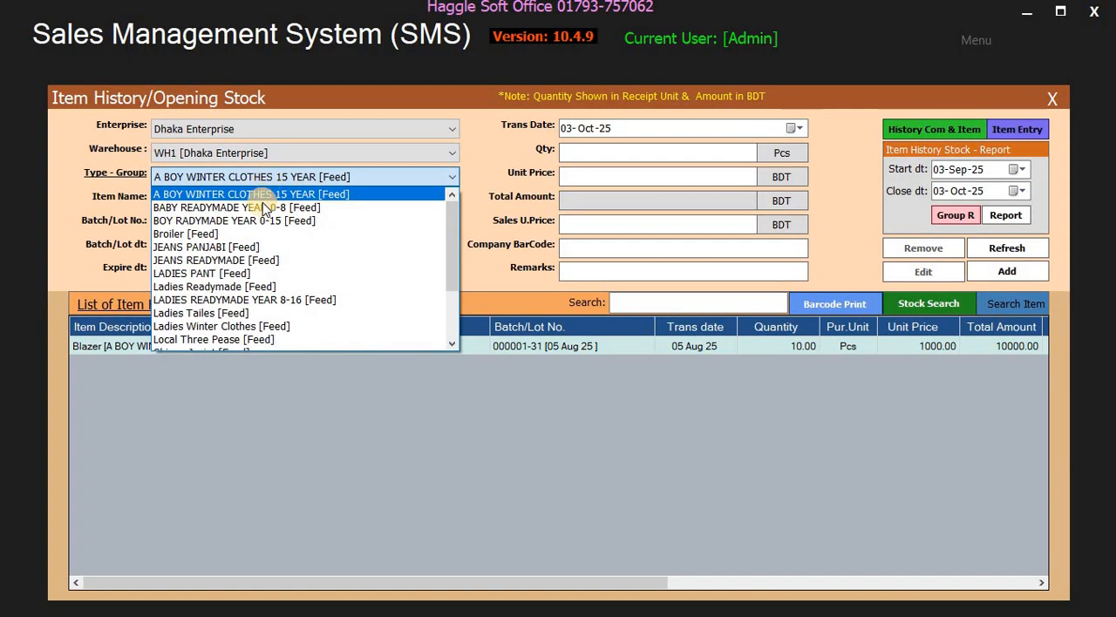
{"action": "left_click", "coordinate": [262, 203]}
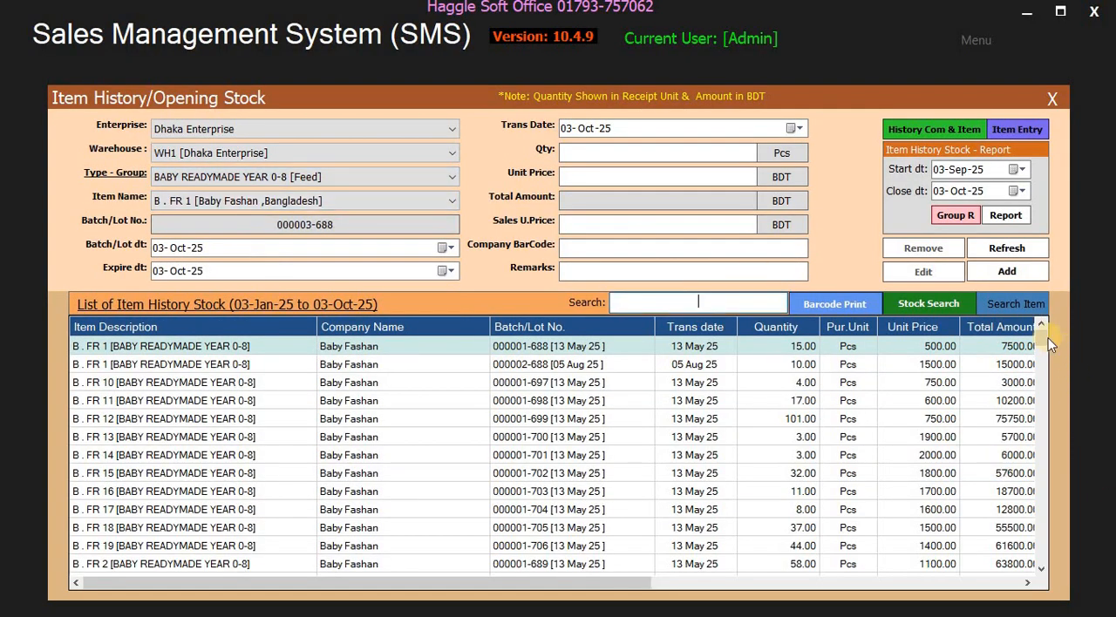
{"action": "mouse_move", "coordinate": [1047, 337]}
{"action": "left_mouse_down"}
{"action": "mouse_move", "coordinate": [1044, 488]}
{"action": "mouse_move", "coordinate": [1046, 338]}
{"action": "left_mouse_up"}
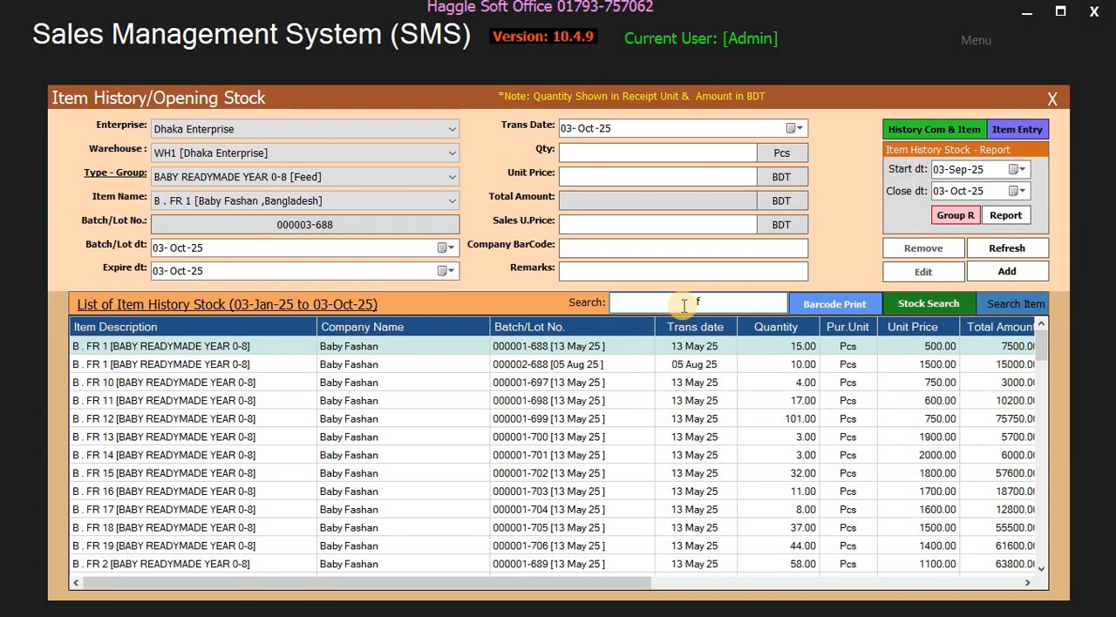
- Search the item history stock list for "f b", "b." and "b. f", then clear the search and select the B . FR 10 entry
{"action": "left_click", "coordinate": [684, 304]}
{"action": "type", "text": "f b"}
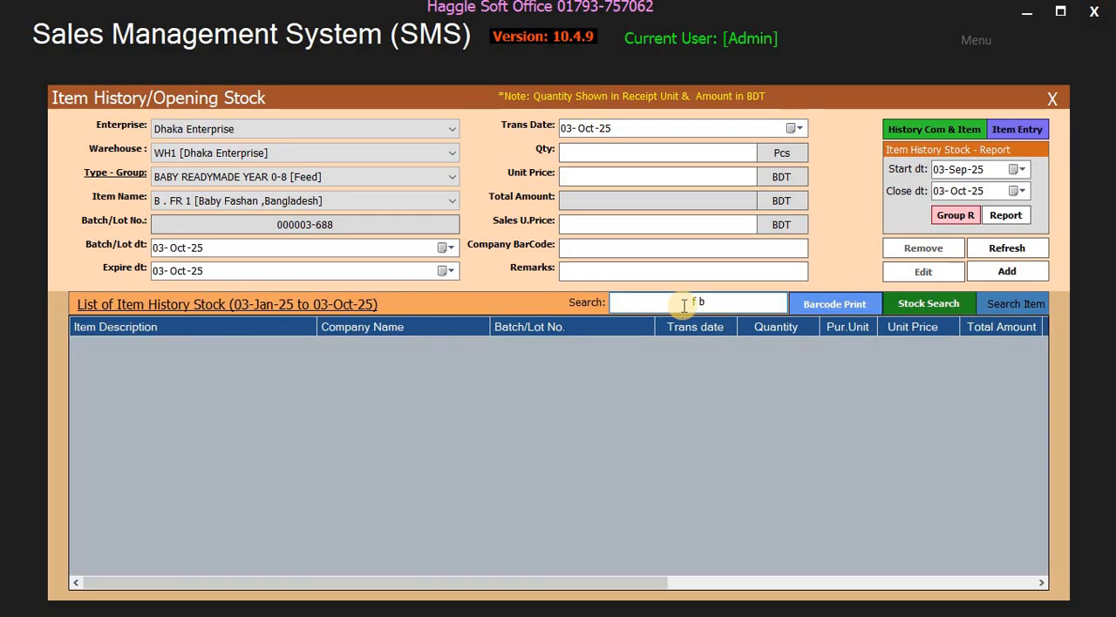
{"action": "key", "text": "BackSpace"}
{"action": "key", "text": "BackSpace"}
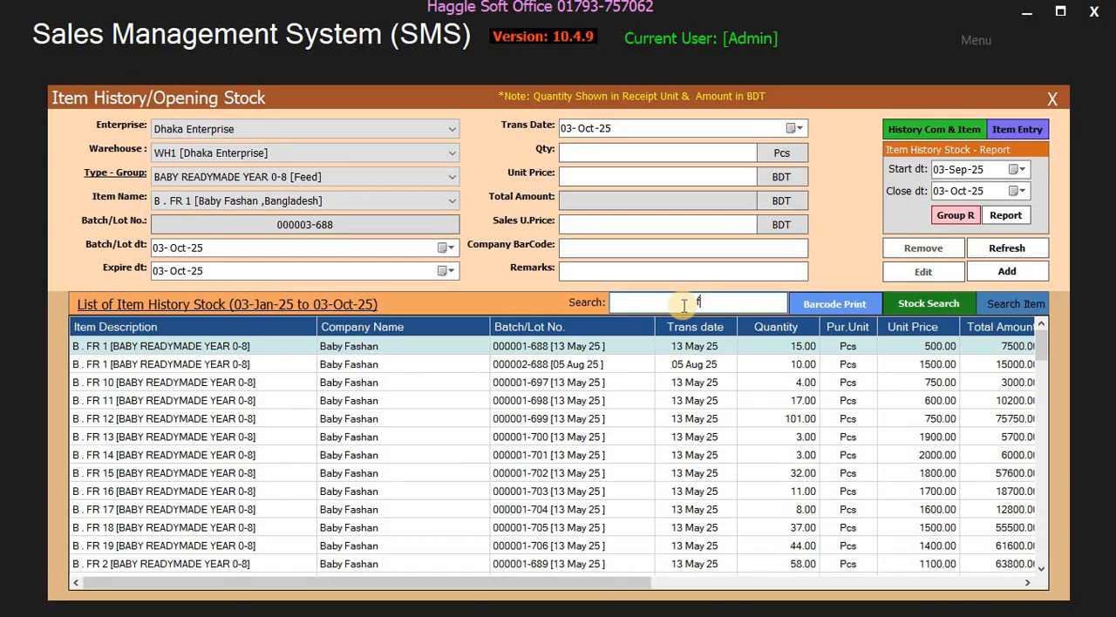
{"action": "type", "text": "."}
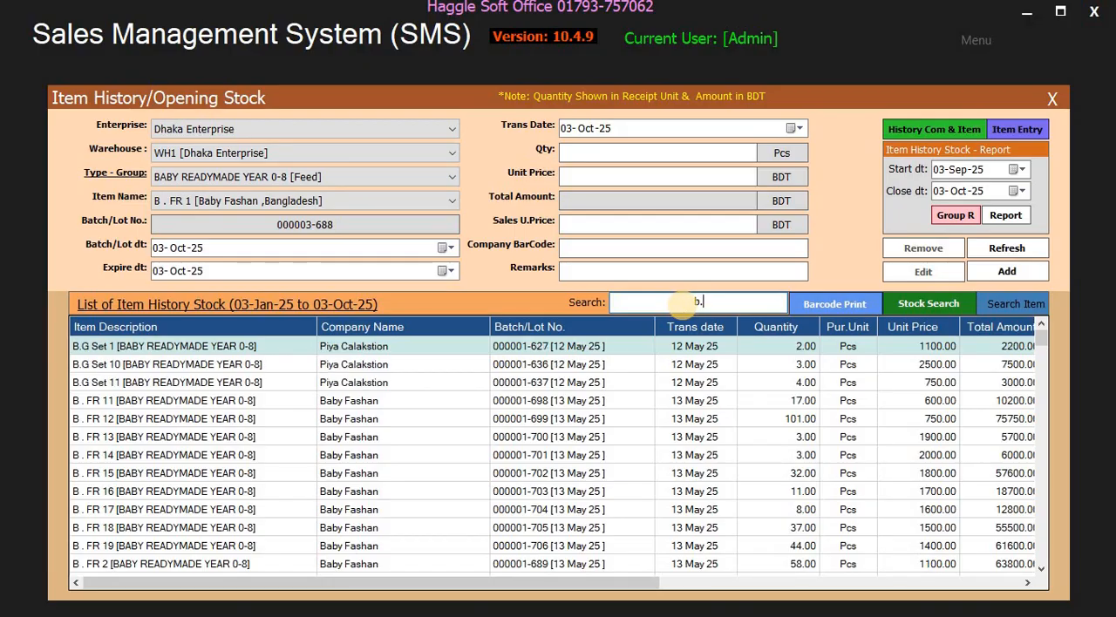
{"action": "type", "text": " f"}
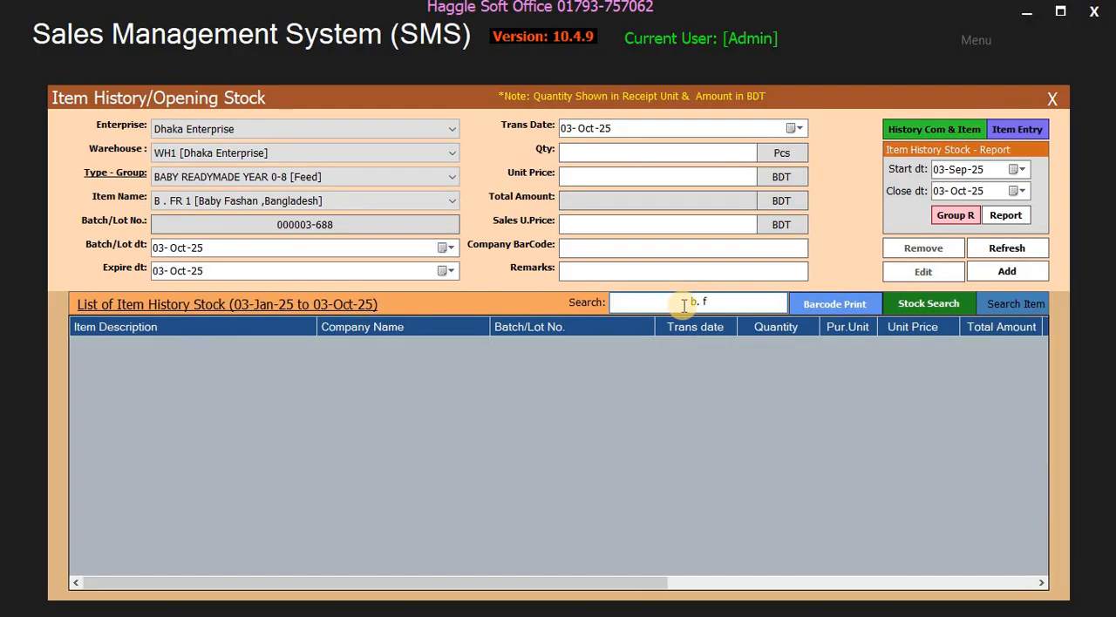
{"action": "key", "text": "BackSpace"}
{"action": "key", "text": "BackSpace"}
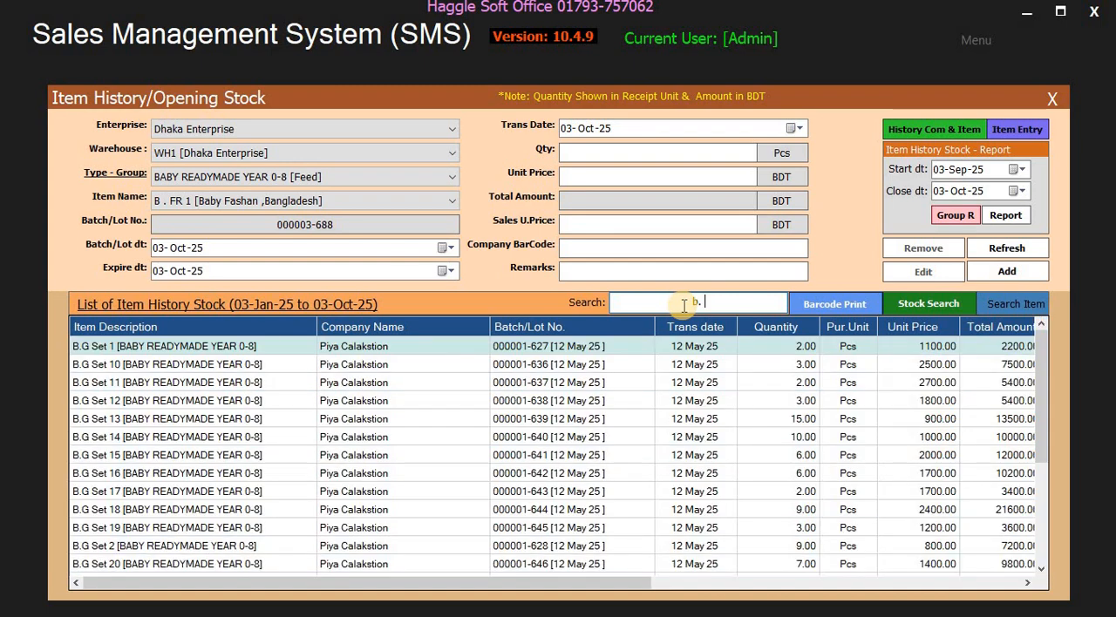
{"action": "key", "text": "BackSpace"}
{"action": "key", "text": "BackSpace"}
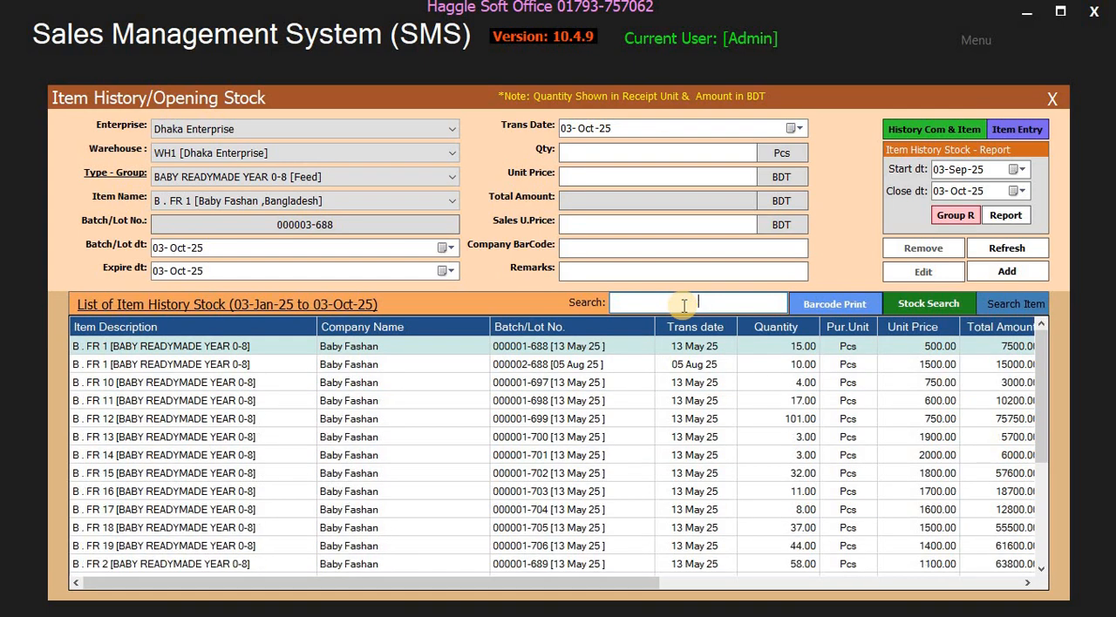
{"action": "left_click", "coordinate": [861, 382]}
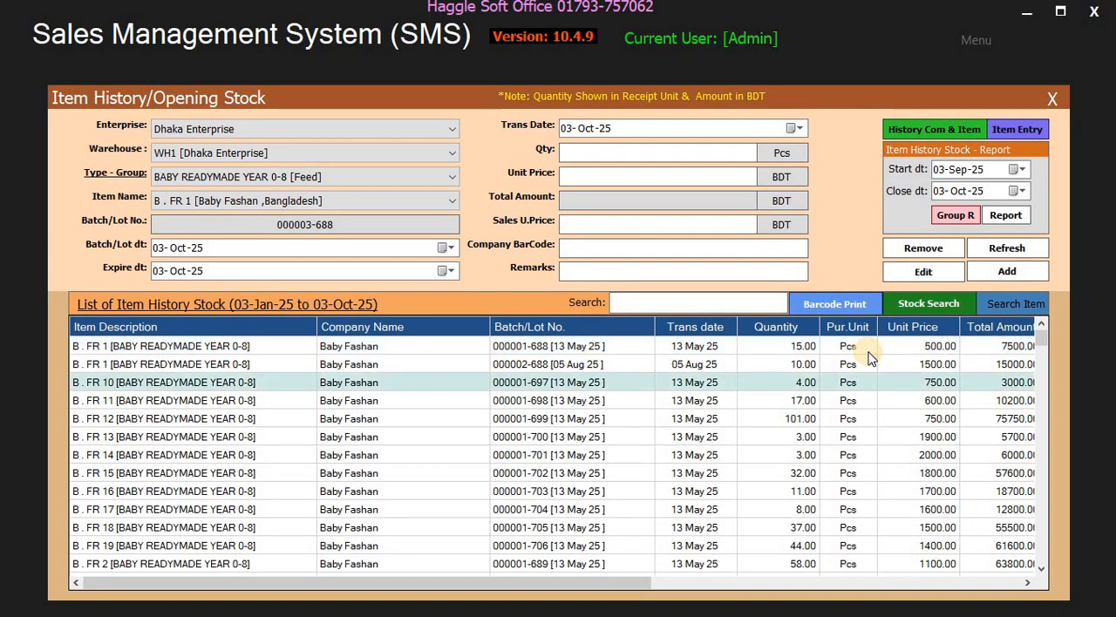
- List the history stock for the Broiler [Feed] group and examine the remarks, user name and date-time columns of its entries
{"action": "left_click", "coordinate": [257, 177]}
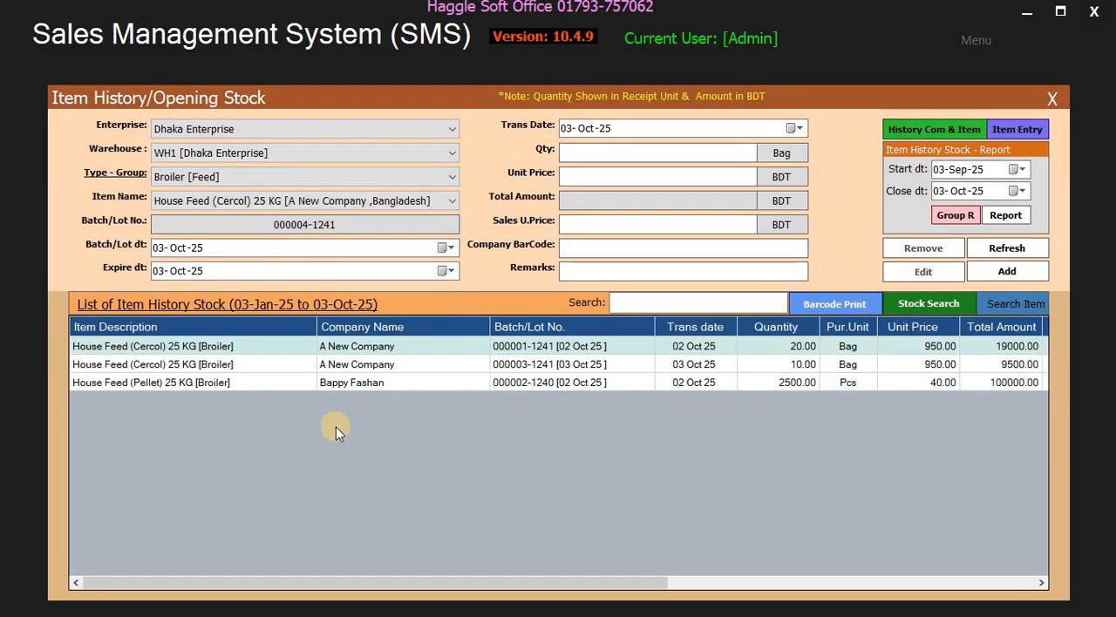
{"action": "left_click_drag", "start_coordinate": [671, 583], "coordinate": [837, 391]}
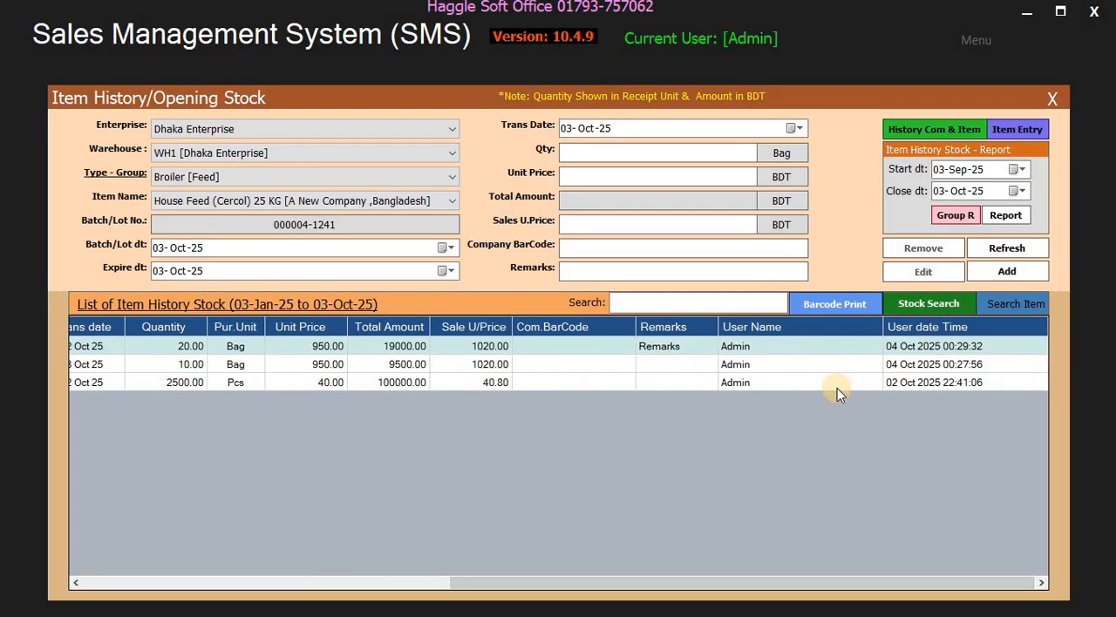
{"action": "left_click", "coordinate": [785, 347]}
{"action": "left_click", "coordinate": [778, 364]}
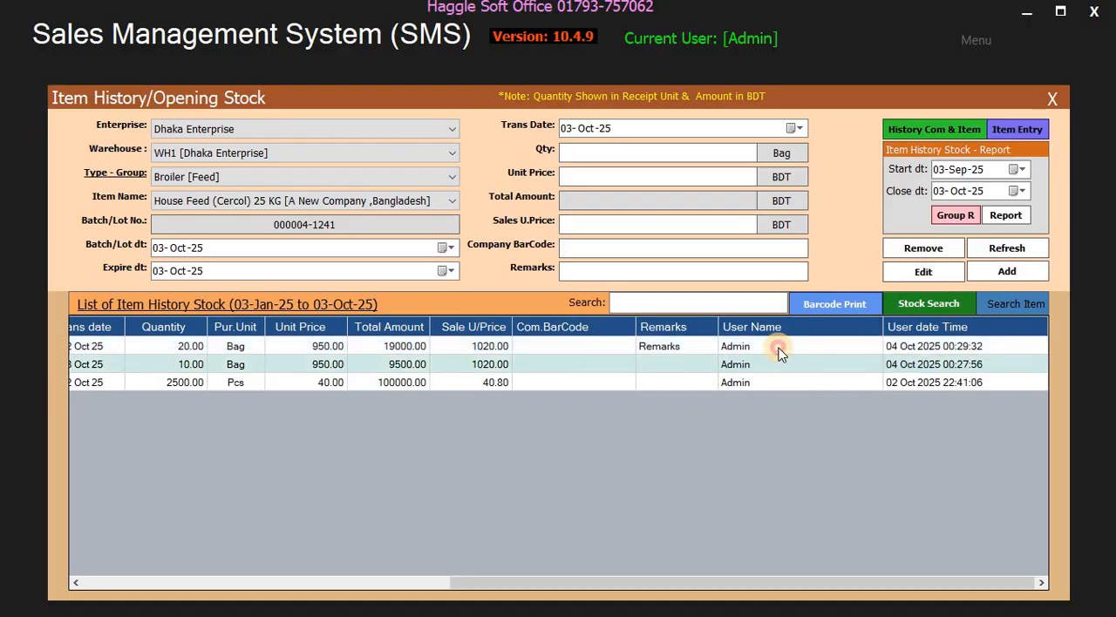
{"action": "left_click", "coordinate": [779, 347]}
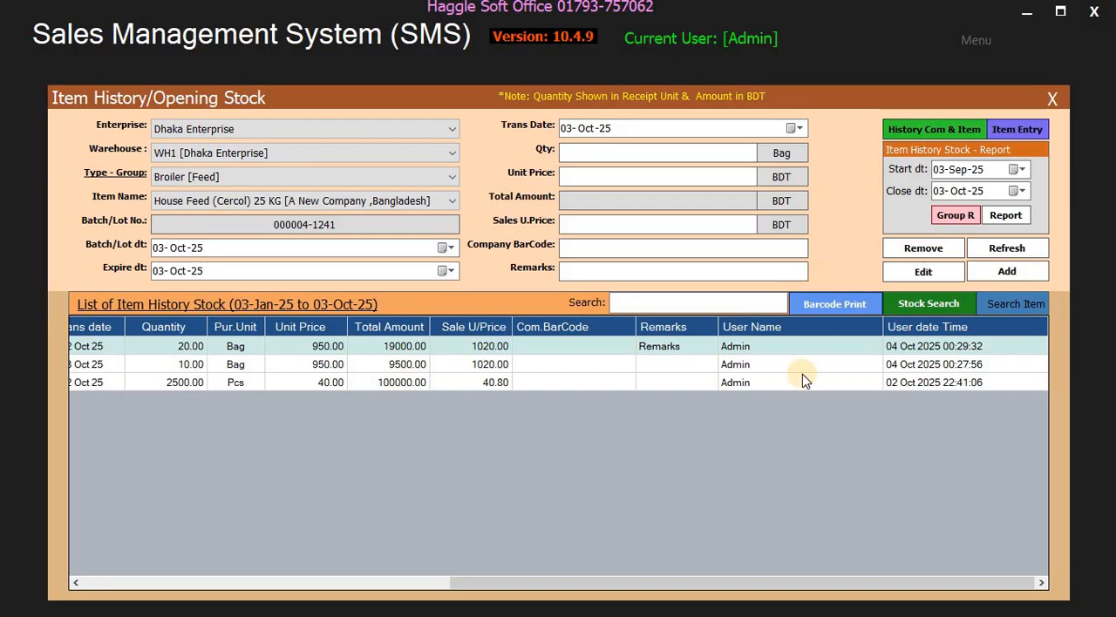
- Remove the House Feed (Pellet) 25 KG [Broiler] entry from the item history stock list
{"action": "left_click", "coordinate": [801, 380]}
{"action": "left_click", "coordinate": [922, 248]}
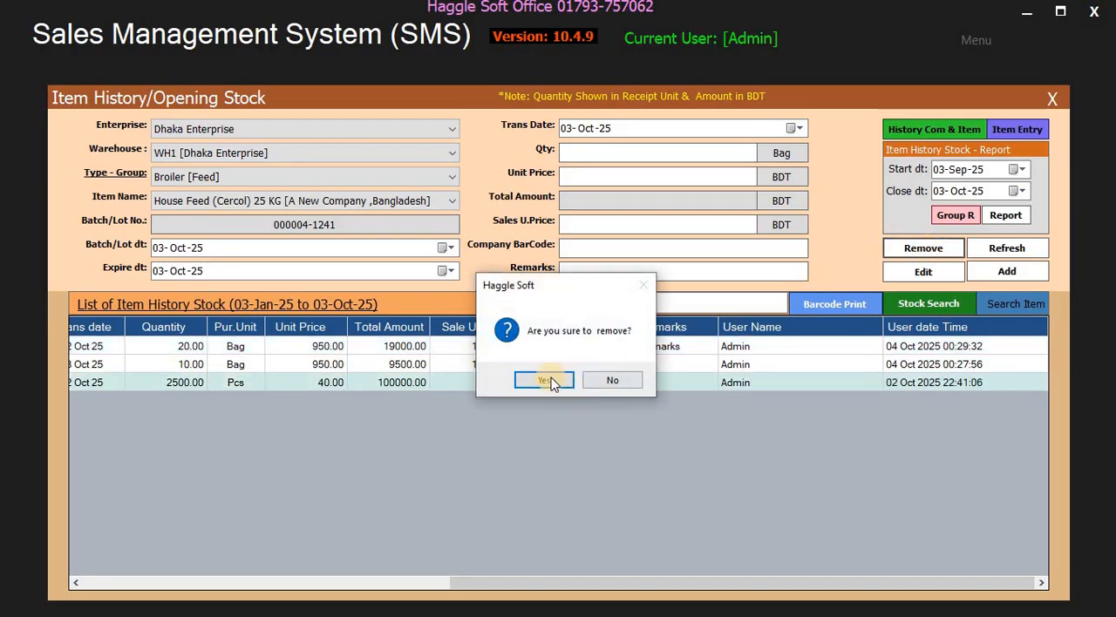
{"action": "left_click", "coordinate": [544, 380]}
{"action": "left_click", "coordinate": [617, 378]}
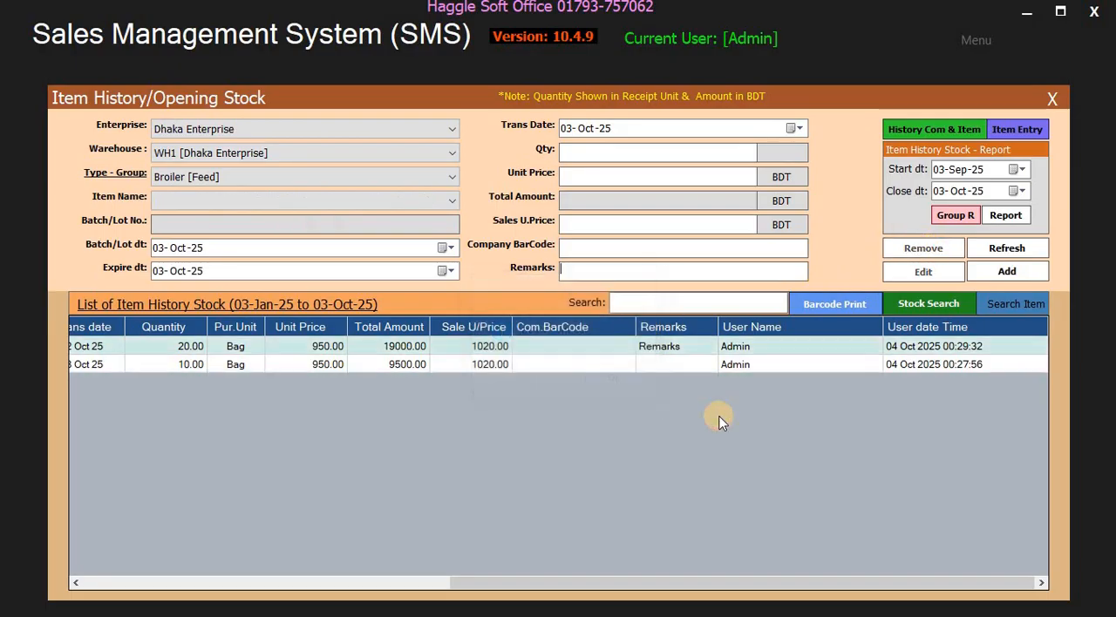
- Show the edit form for the House Feed (Cercol) 25 KG entry dated 03 Oct 25, then close it without changes
{"action": "left_click", "coordinate": [722, 365]}
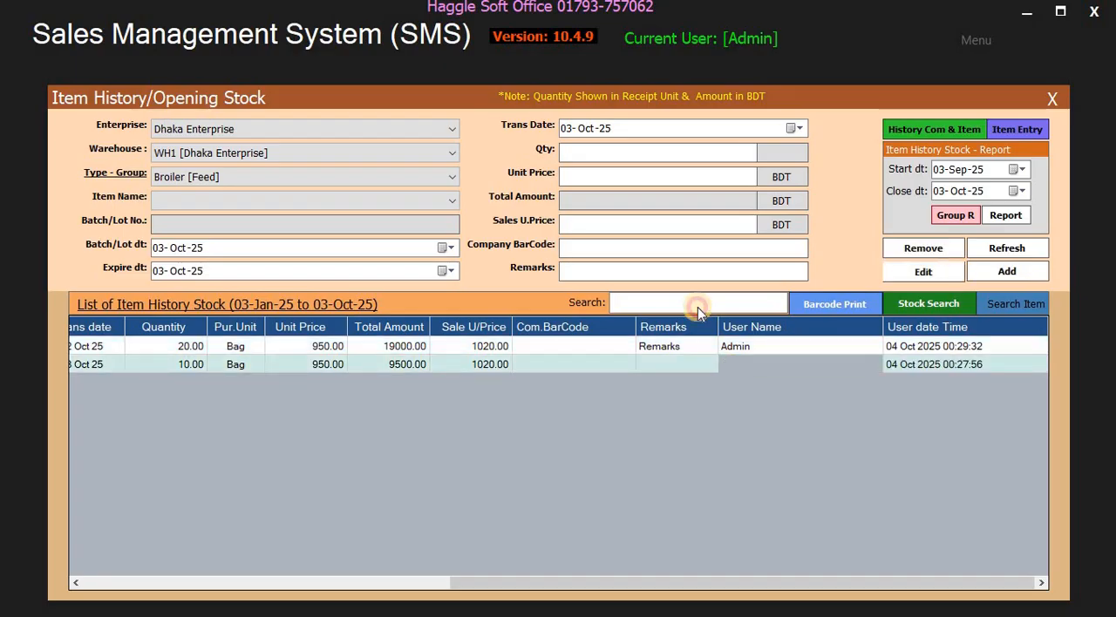
{"action": "left_click", "coordinate": [923, 271]}
{"action": "left_click", "coordinate": [542, 380]}
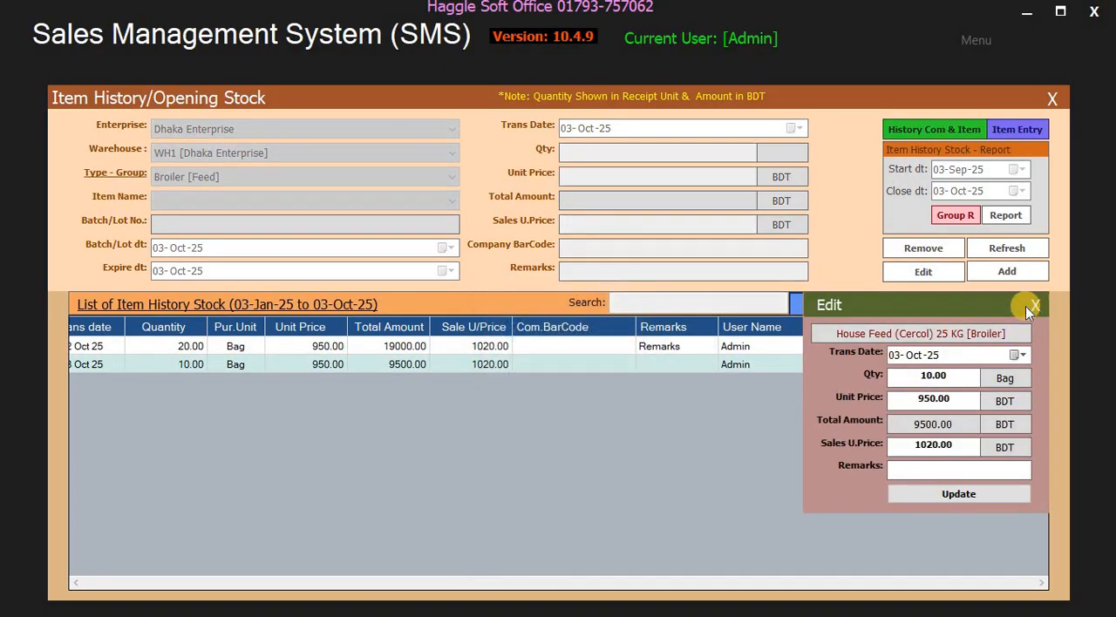
{"action": "left_click", "coordinate": [1033, 304]}
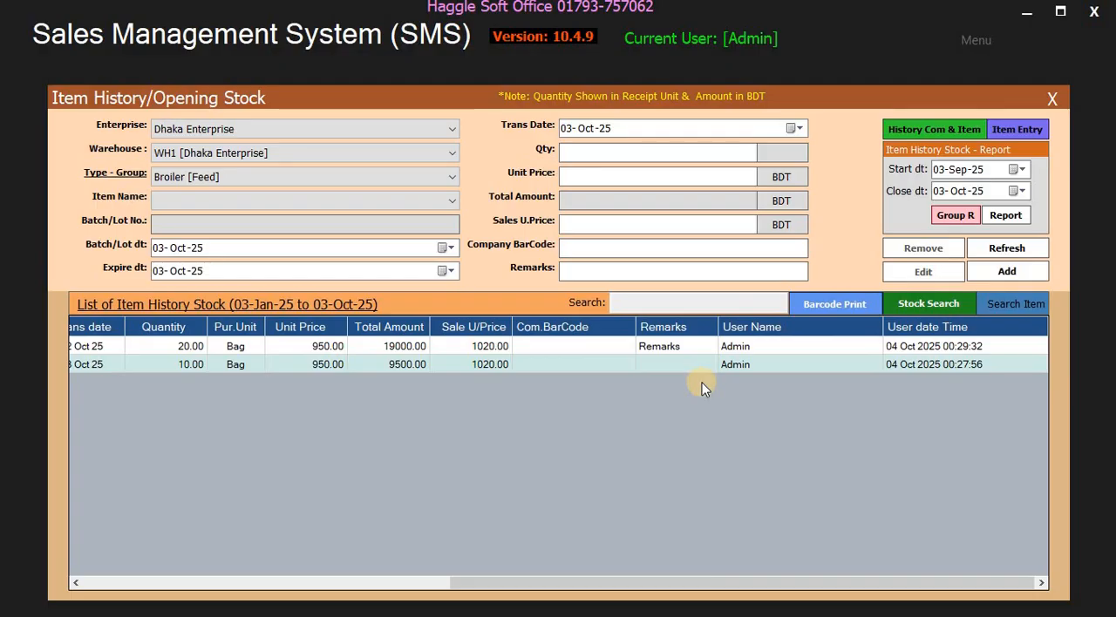
{"action": "left_click_drag", "start_coordinate": [449, 590], "coordinate": [87, 585]}
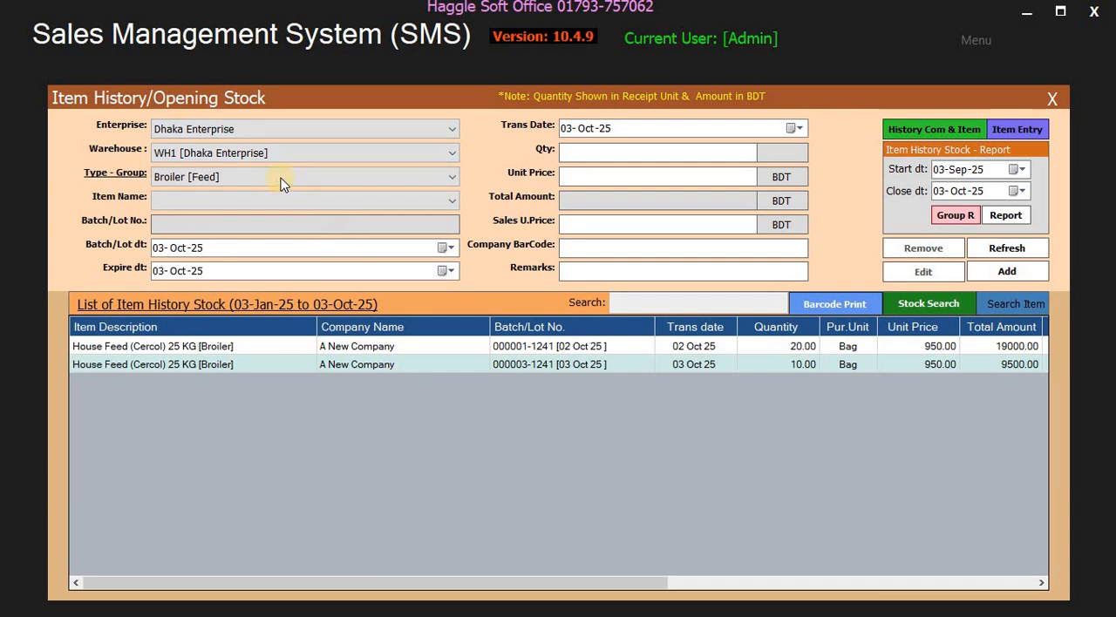
- Leave the Purchase module and start a new cash Item Sale Entry for Dhaka Enterprise in the Sale module
{"action": "left_click", "coordinate": [1053, 99]}
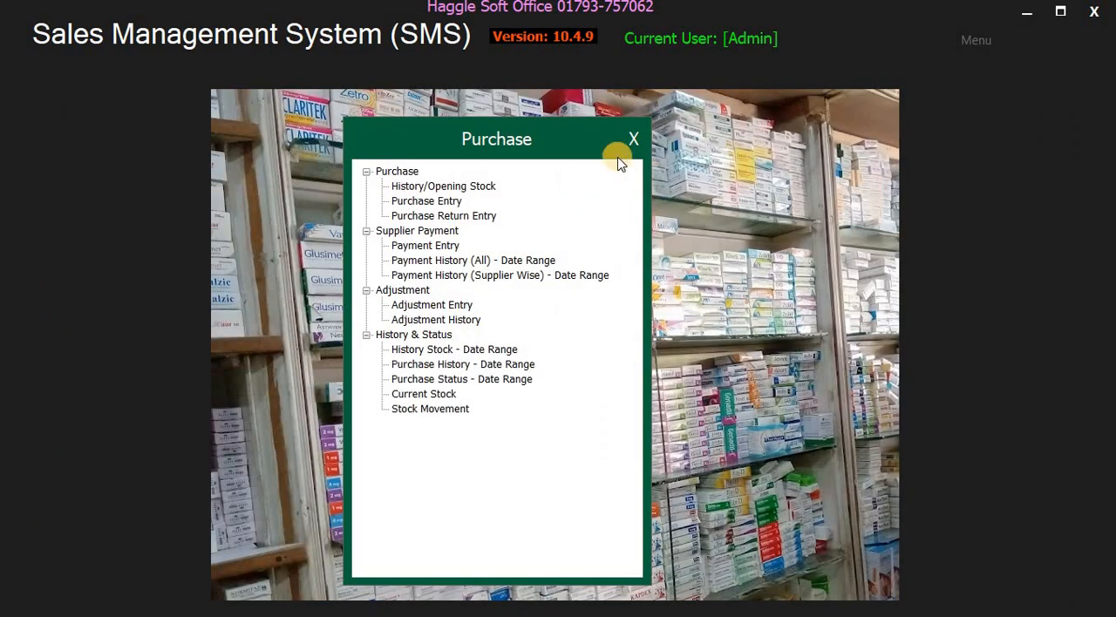
{"action": "left_click", "coordinate": [634, 140]}
{"action": "left_click", "coordinate": [989, 40]}
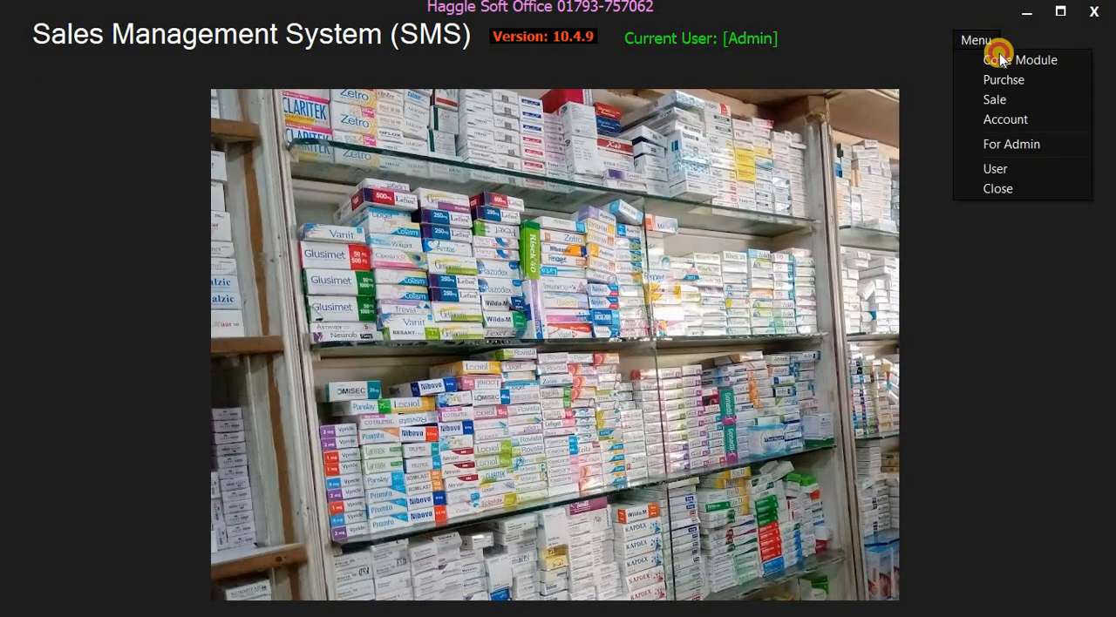
{"action": "left_click", "coordinate": [1004, 100]}
{"action": "left_click", "coordinate": [427, 186]}
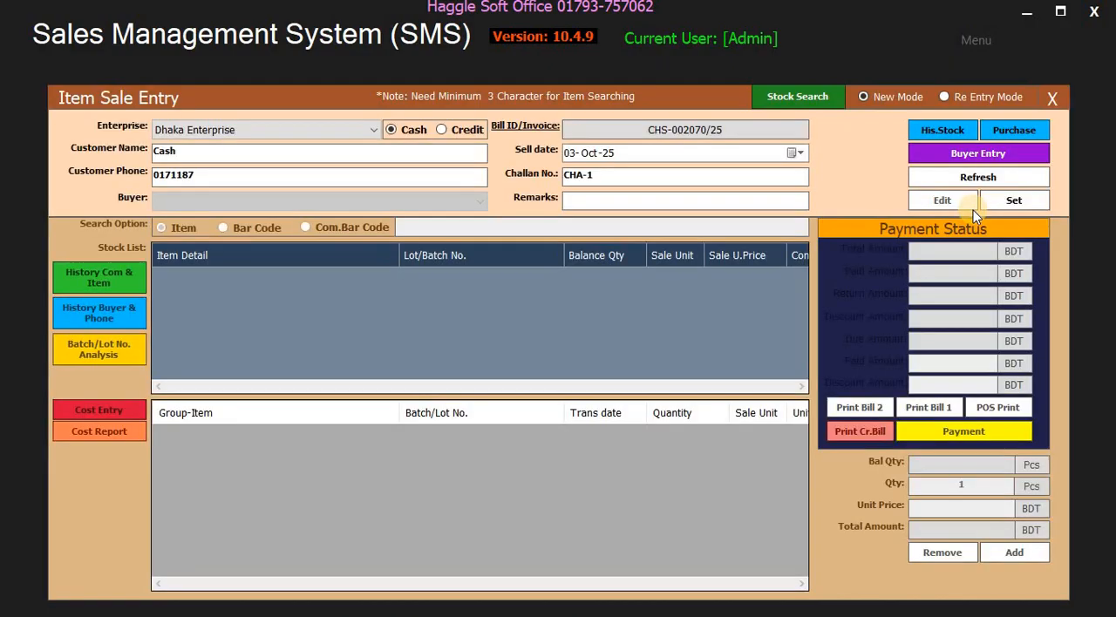
{"action": "left_click", "coordinate": [1020, 202]}
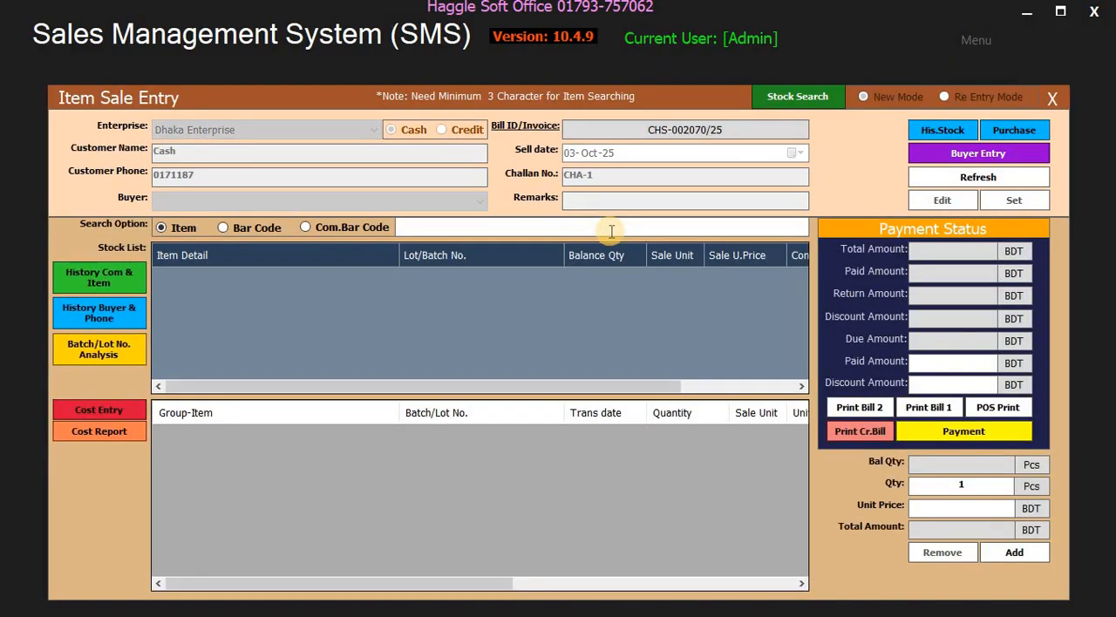
- Search the sale stock by item for "hous" and check the balance quantity of each House Feed (Cercol) 25 KG batch
{"action": "left_click", "coordinate": [611, 229]}
{"action": "type", "text": "hous"}
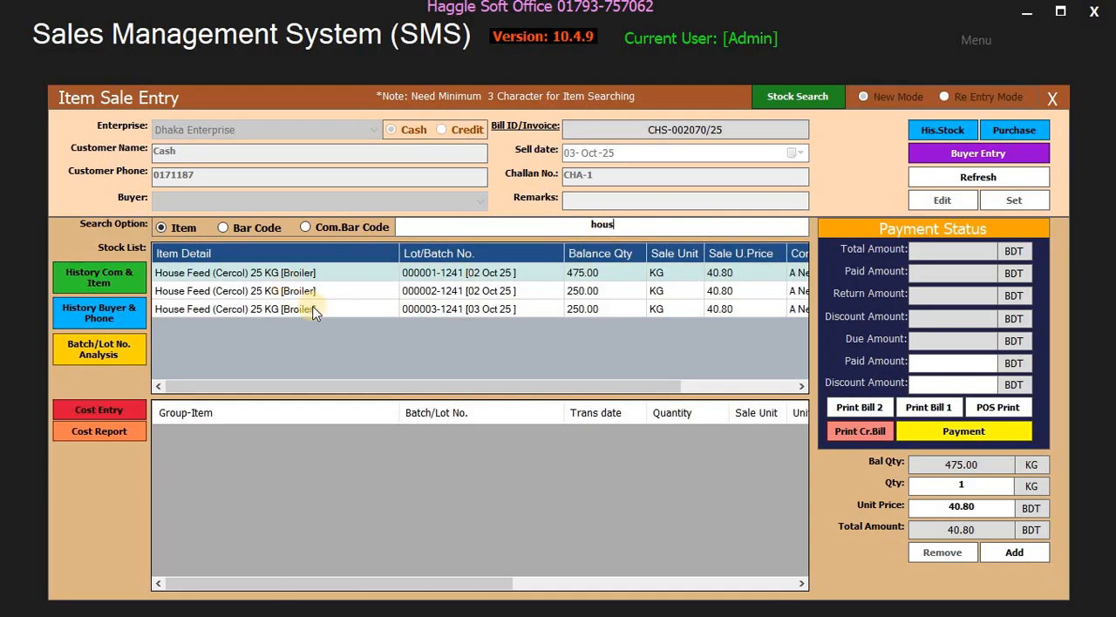
{"action": "left_click", "coordinate": [626, 289]}
{"action": "left_click", "coordinate": [633, 274]}
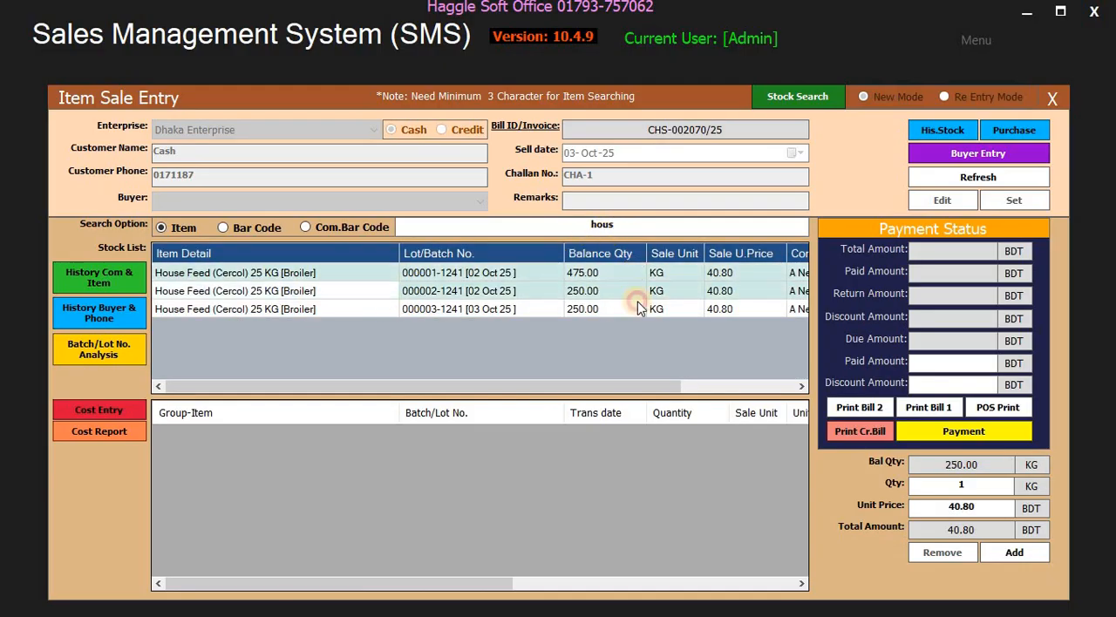
{"action": "left_click", "coordinate": [637, 310]}
{"action": "left_click", "coordinate": [645, 271]}
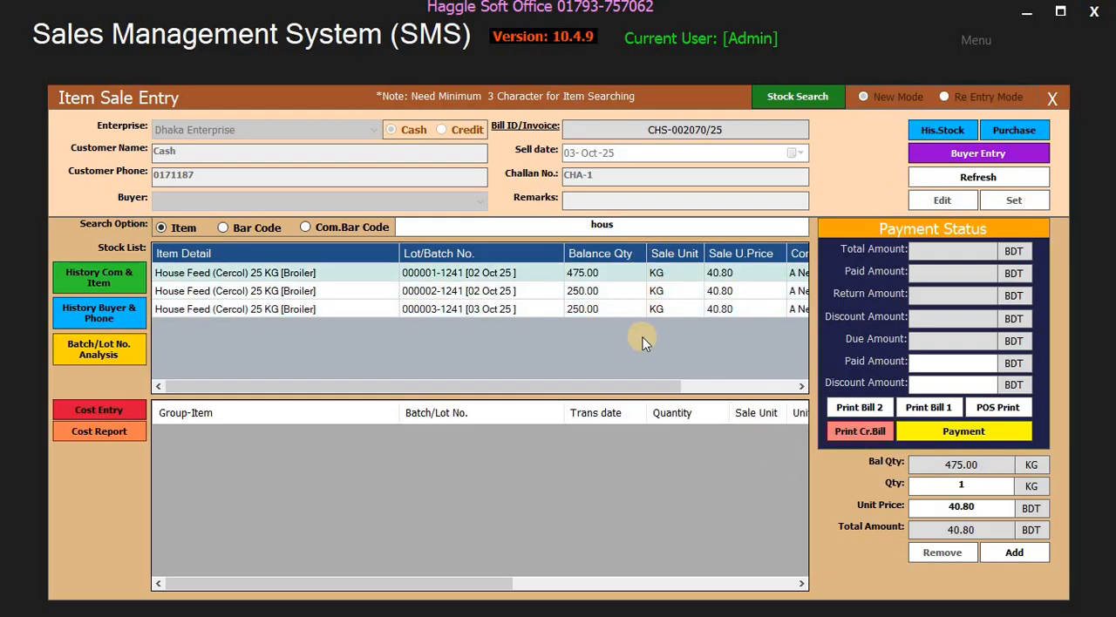
- Close the sale entry and Sale module, then open the General Item Name Entry window from the Code Module
{"action": "left_click", "coordinate": [1052, 97]}
{"action": "left_click", "coordinate": [624, 137]}
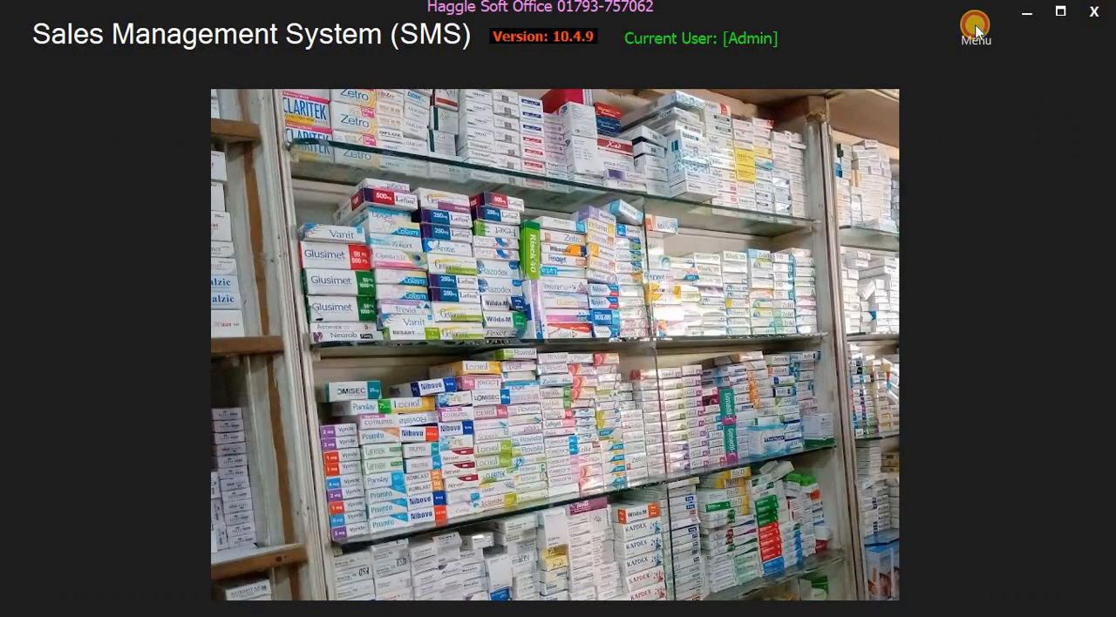
{"action": "left_click", "coordinate": [977, 42]}
{"action": "left_click", "coordinate": [966, 57]}
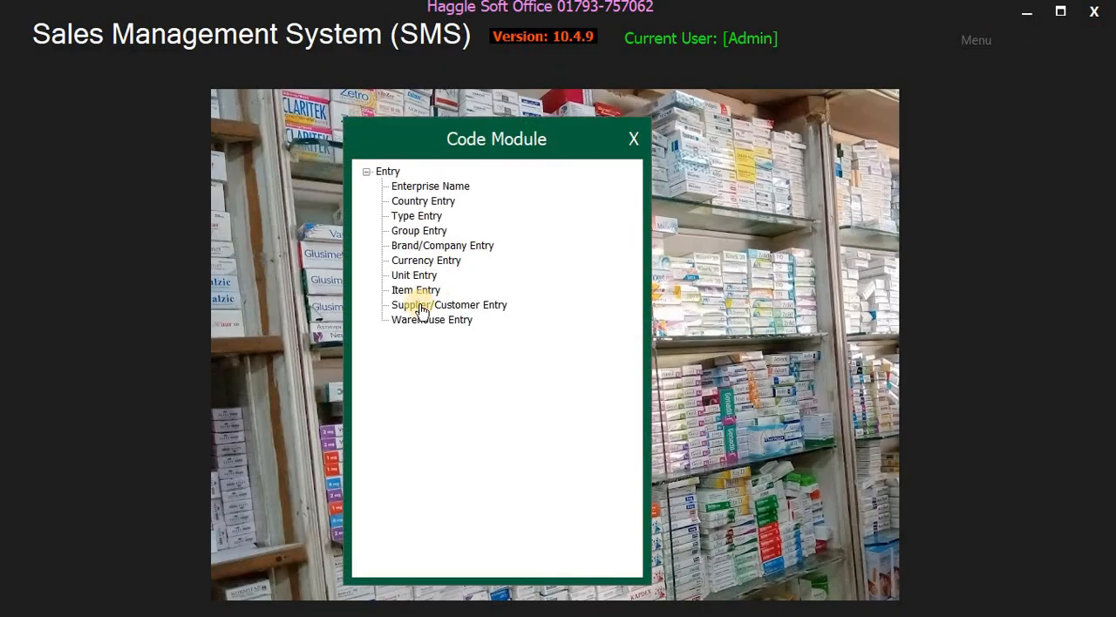
{"action": "left_click", "coordinate": [420, 291]}
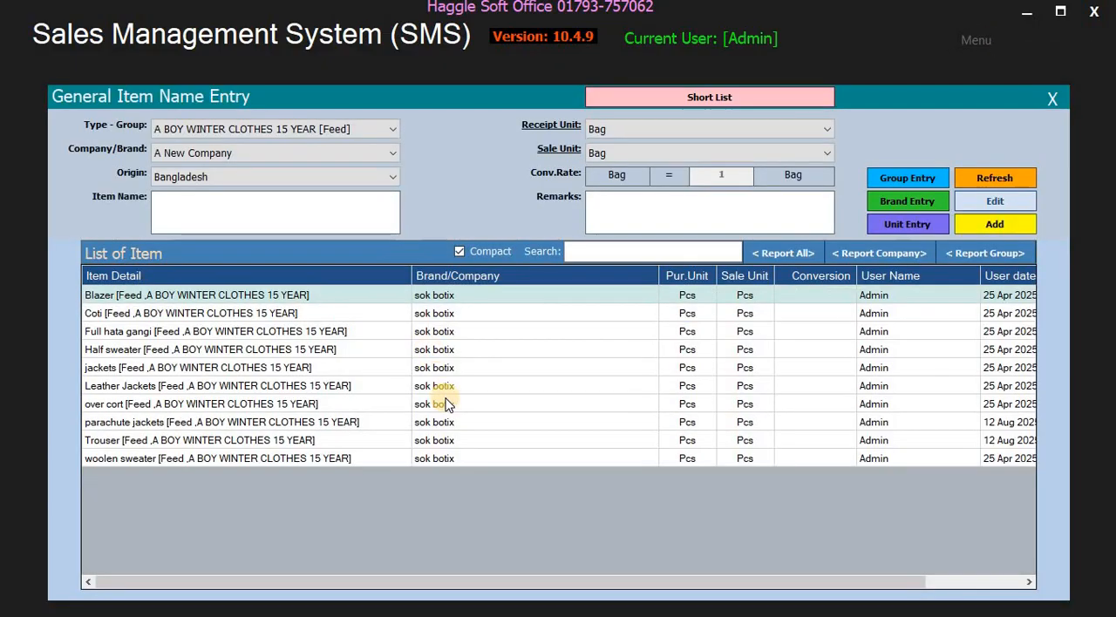
{"action": "left_click", "coordinate": [586, 452]}
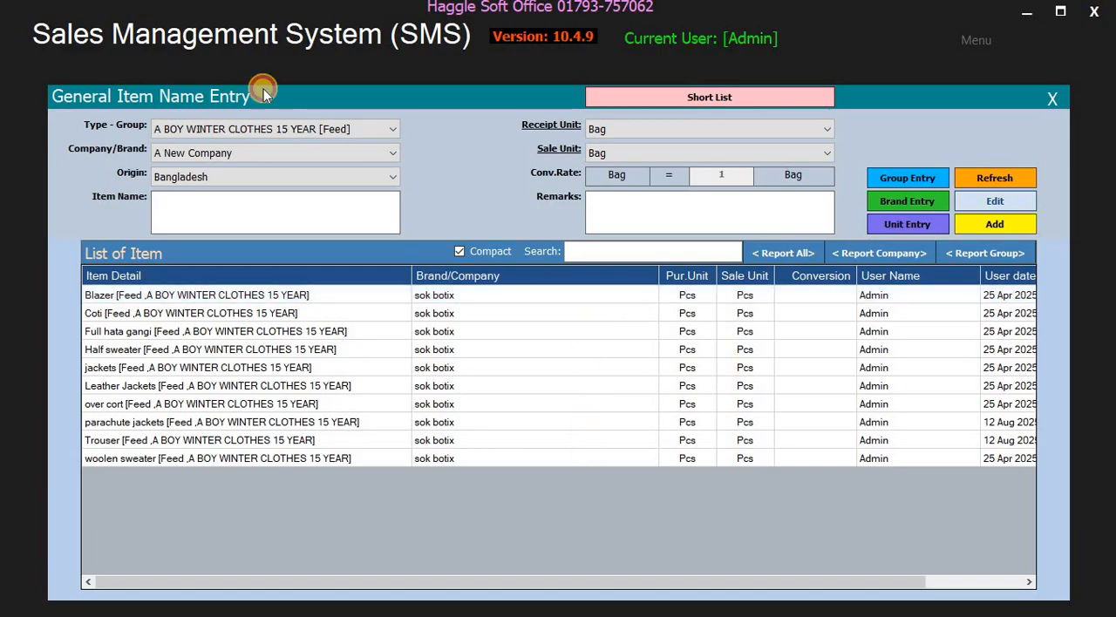
- Browse the company/brand choices, then list the items of the Broiler [Feed] group
{"action": "left_click", "coordinate": [215, 160]}
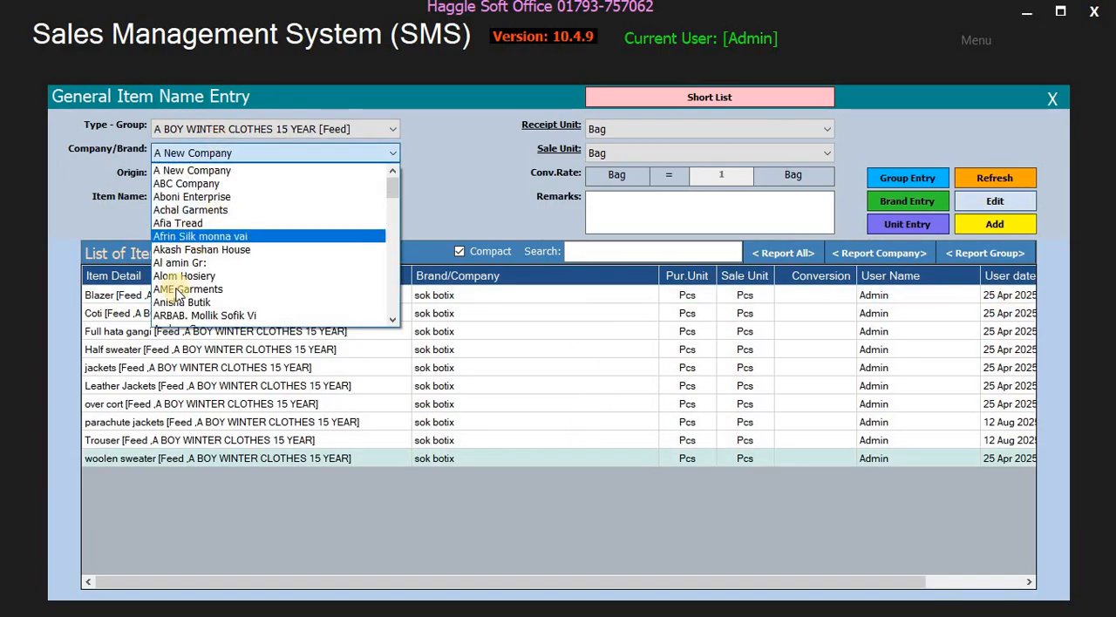
{"action": "scroll", "coordinate": [388, 202], "scroll_direction": "down", "scroll_amount": 1}
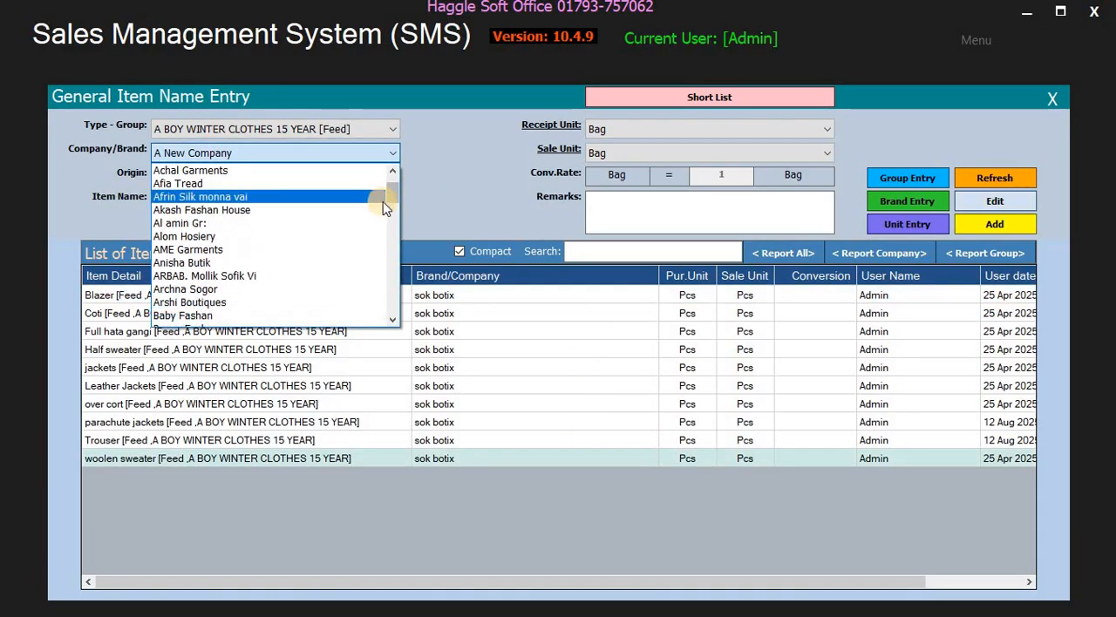
{"action": "left_click", "coordinate": [231, 131]}
{"action": "left_click", "coordinate": [174, 185]}
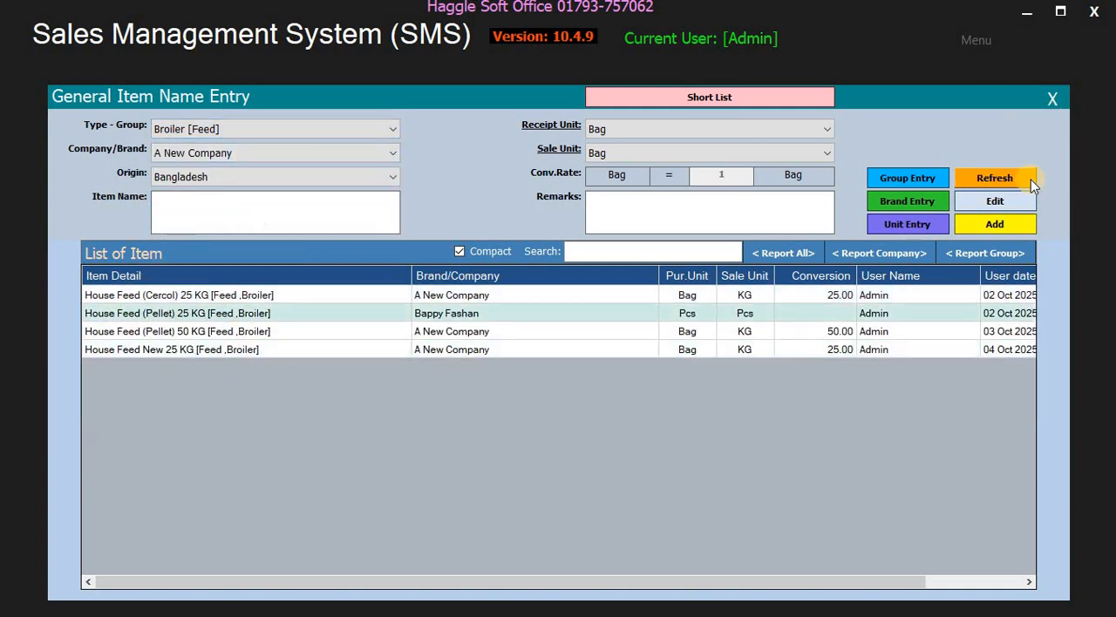
- Close the item entry window and Code Module, and open History/Opening Stock from the Purchase module
{"action": "left_click", "coordinate": [1061, 103]}
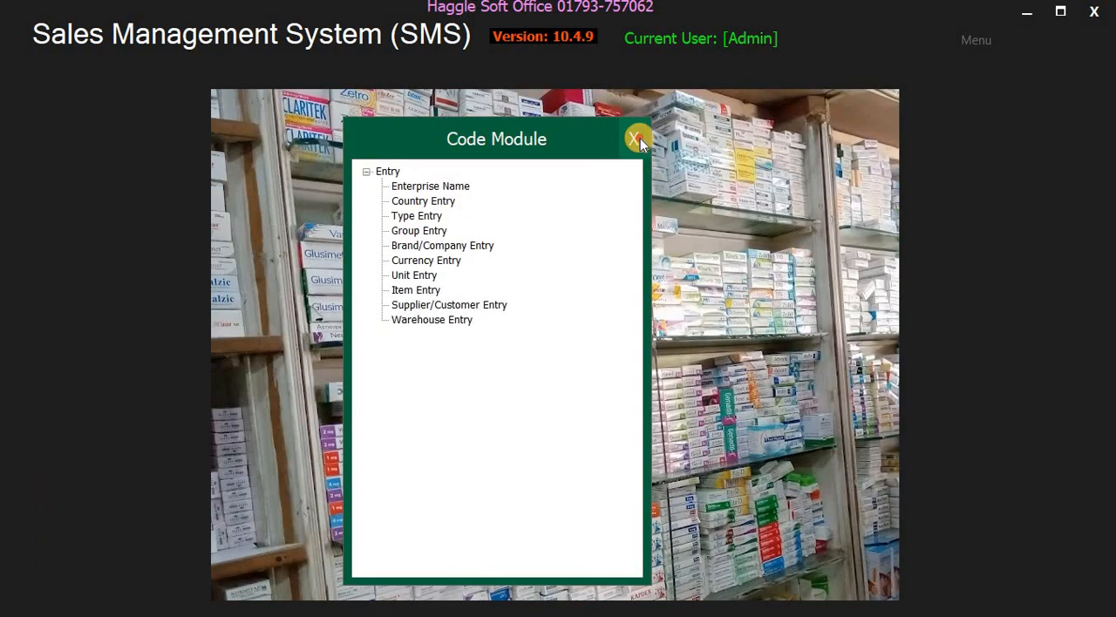
{"action": "left_click", "coordinate": [639, 137]}
{"action": "left_click", "coordinate": [985, 48]}
{"action": "left_click", "coordinate": [1003, 78]}
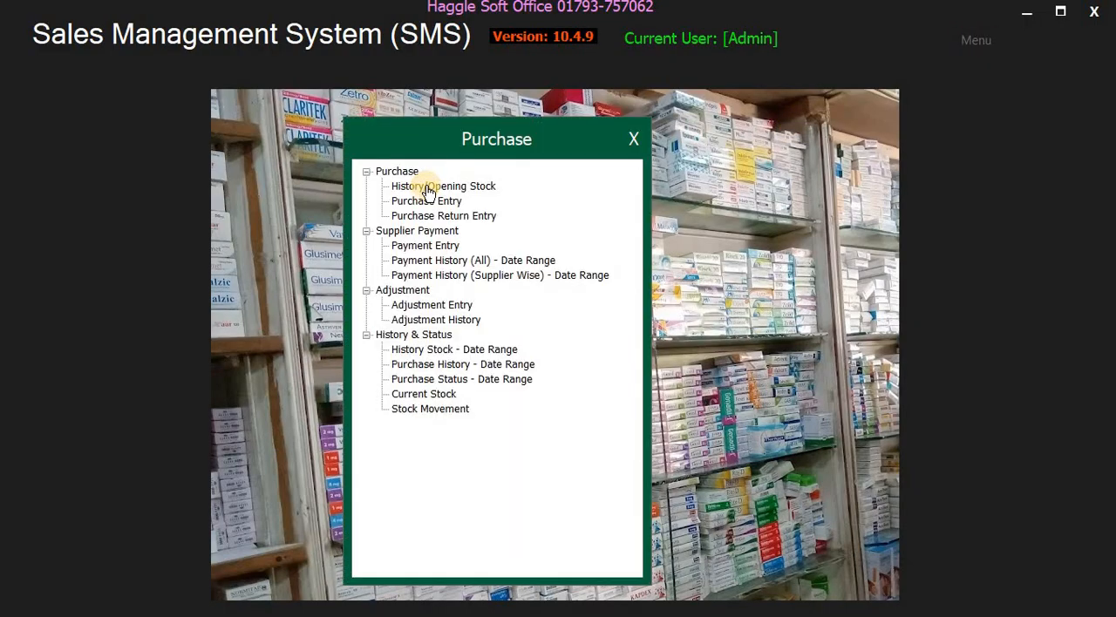
{"action": "left_click", "coordinate": [426, 184]}
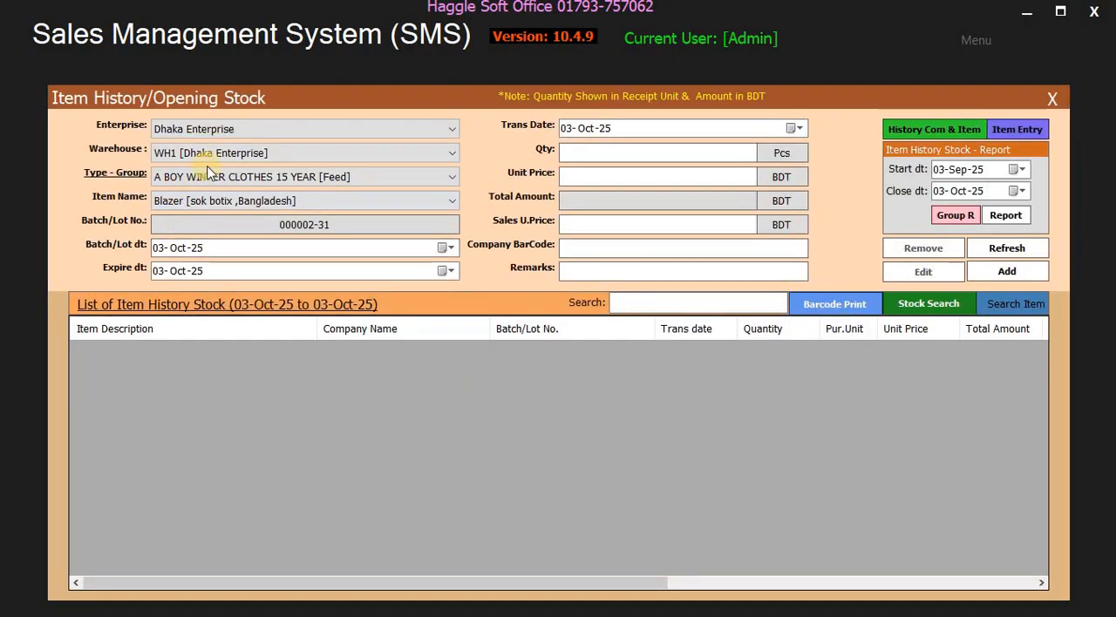
- Choose the Broiler [Feed] group for warehouse WH1 to list its opening stock entries
{"action": "left_click", "coordinate": [227, 150]}
{"action": "left_click", "coordinate": [201, 182]}
{"action": "left_click", "coordinate": [202, 182]}
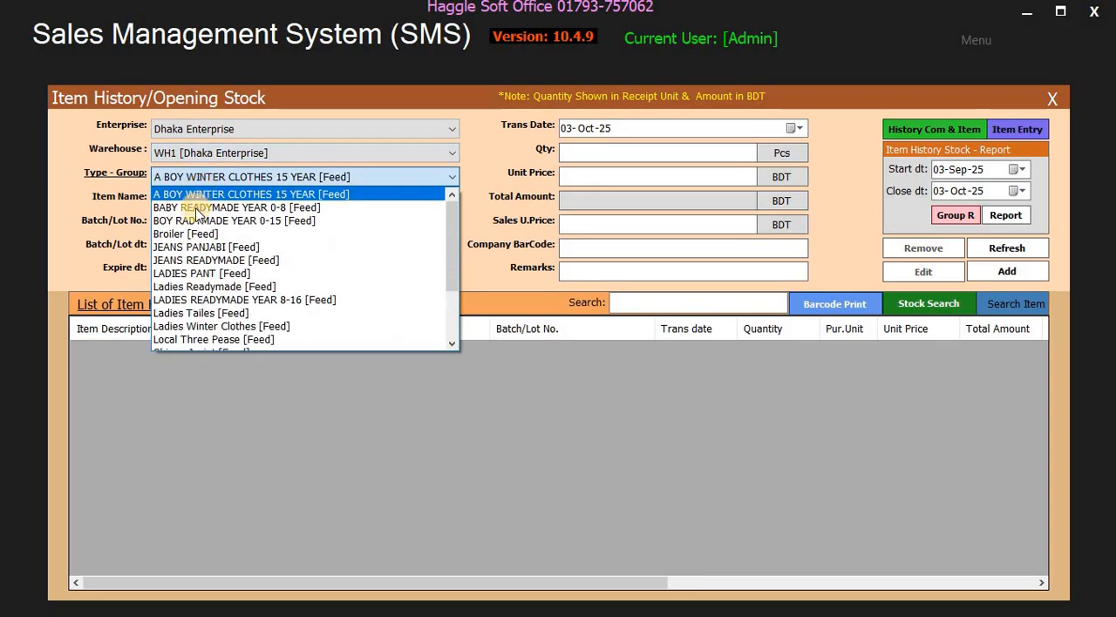
{"action": "left_click", "coordinate": [188, 235]}
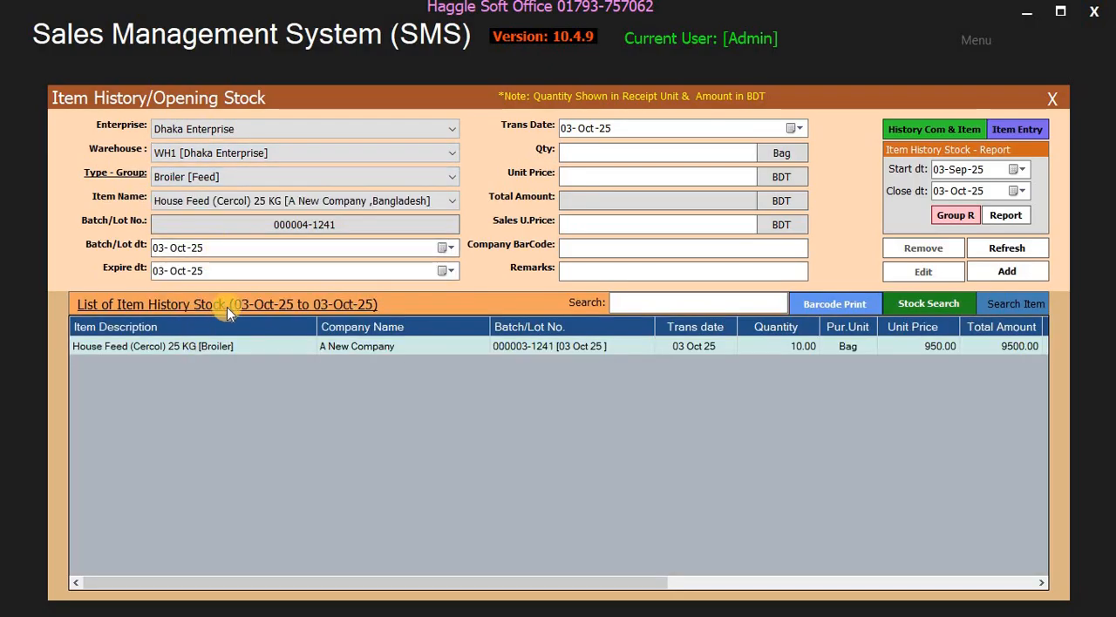
- List the item history stock by date from 03-Jan-25 to 03-Oct-25
{"action": "left_click", "coordinate": [227, 305]}
{"action": "left_click", "coordinate": [163, 360]}
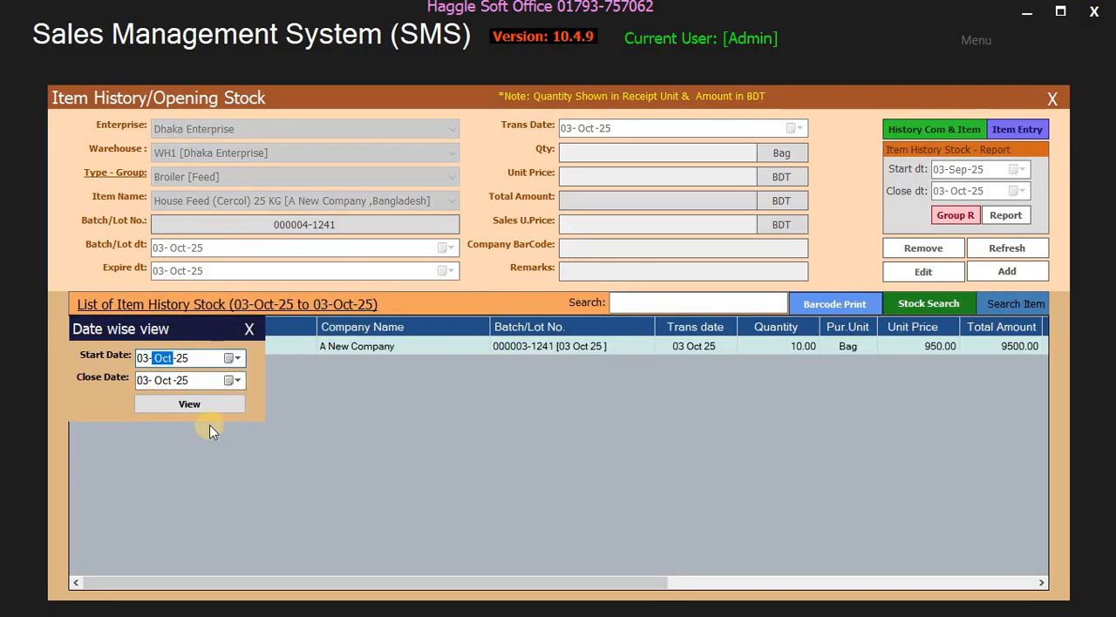
{"action": "type", "text": "1"}
{"action": "left_click", "coordinate": [216, 407]}
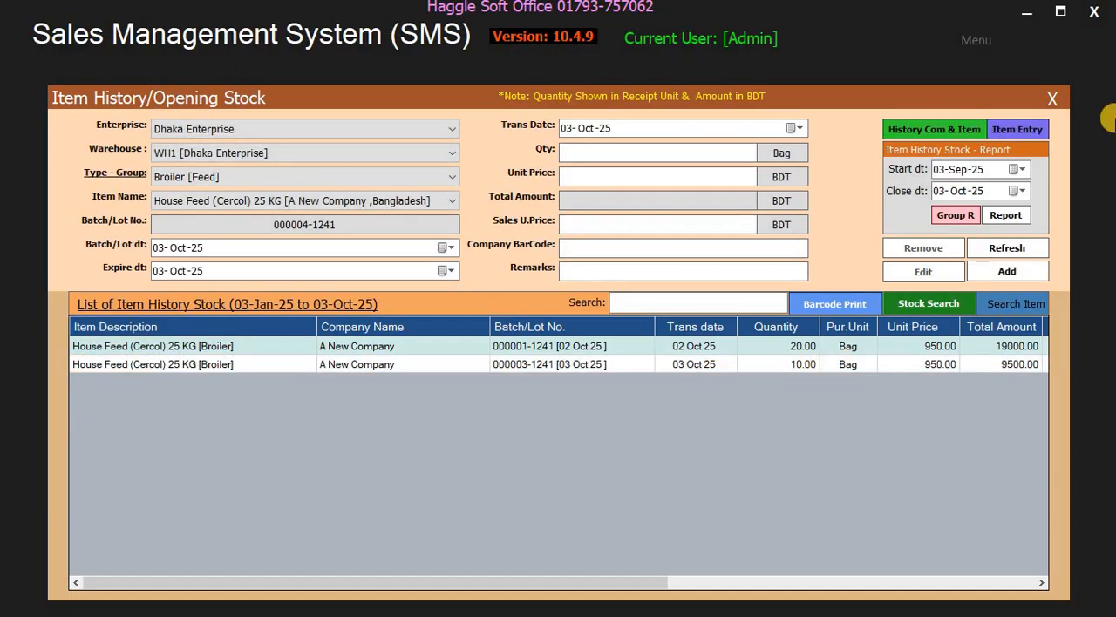
- Close the opening stock window, view the Item Procurement Entry window and return to History/Opening Stock
{"action": "left_click", "coordinate": [1051, 99]}
{"action": "left_click", "coordinate": [450, 205]}
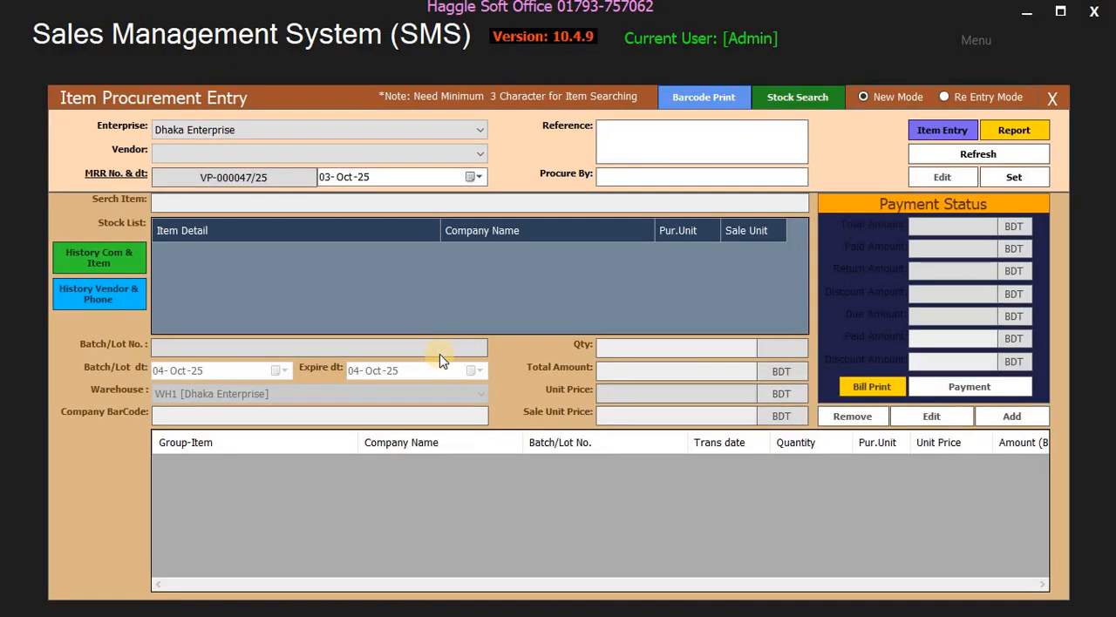
{"action": "left_click", "coordinate": [1051, 98]}
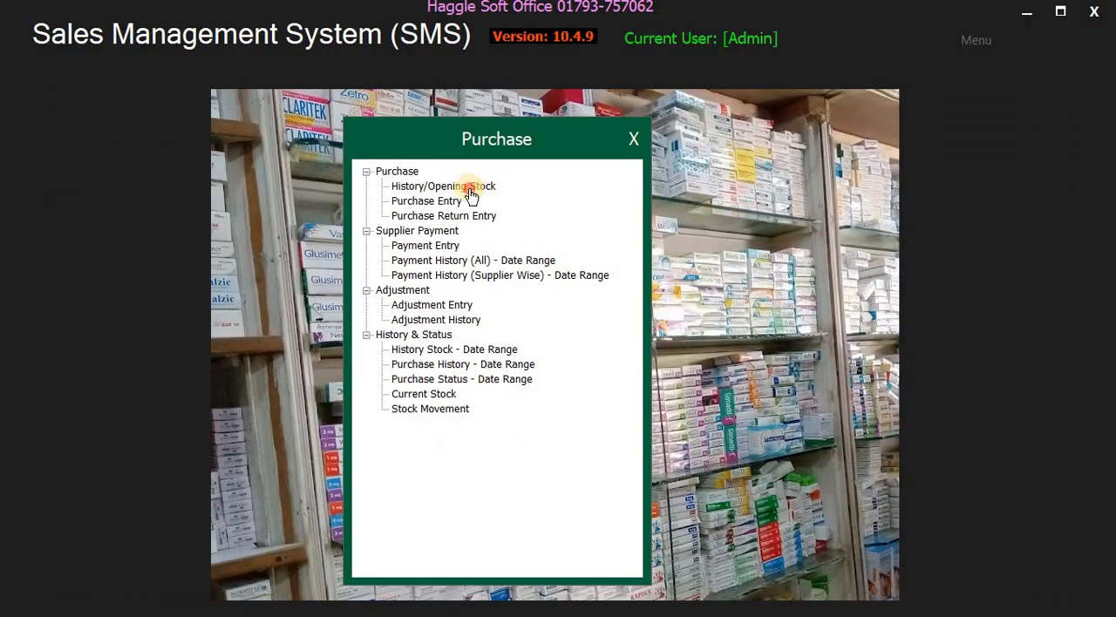
{"action": "left_click", "coordinate": [471, 193]}
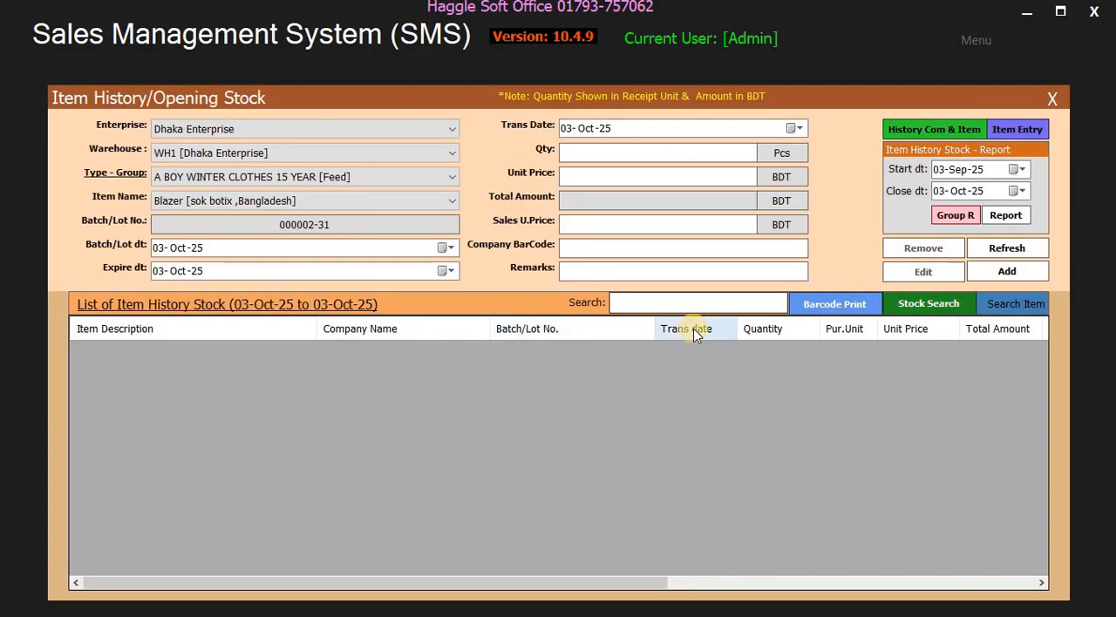